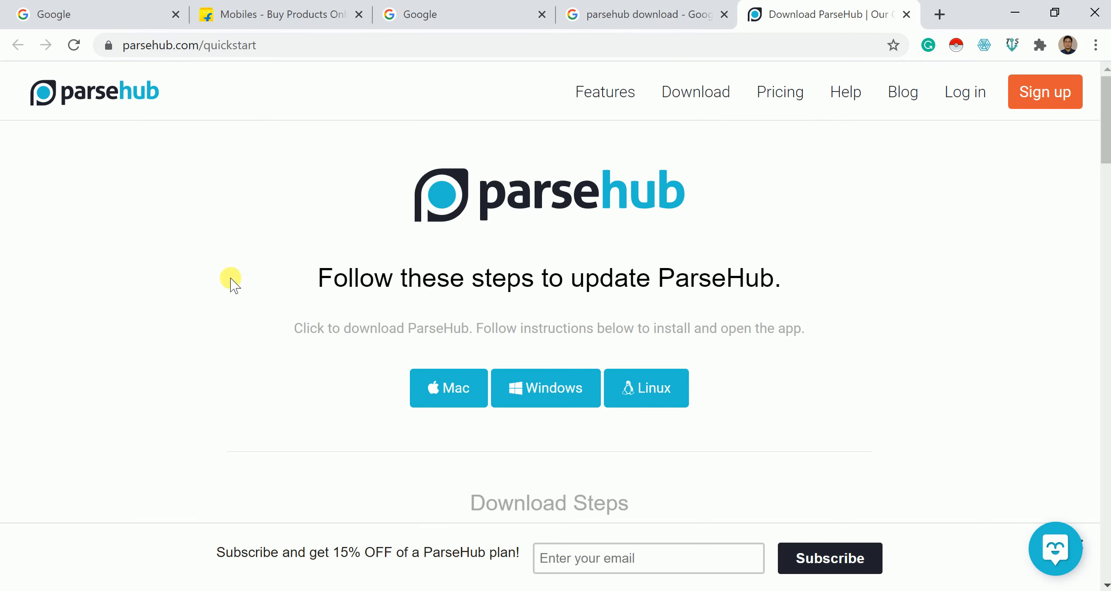
- Review the Windows download and installation instructions on the ParseHub quickstart page
scroll(465, 438, "down", 2)
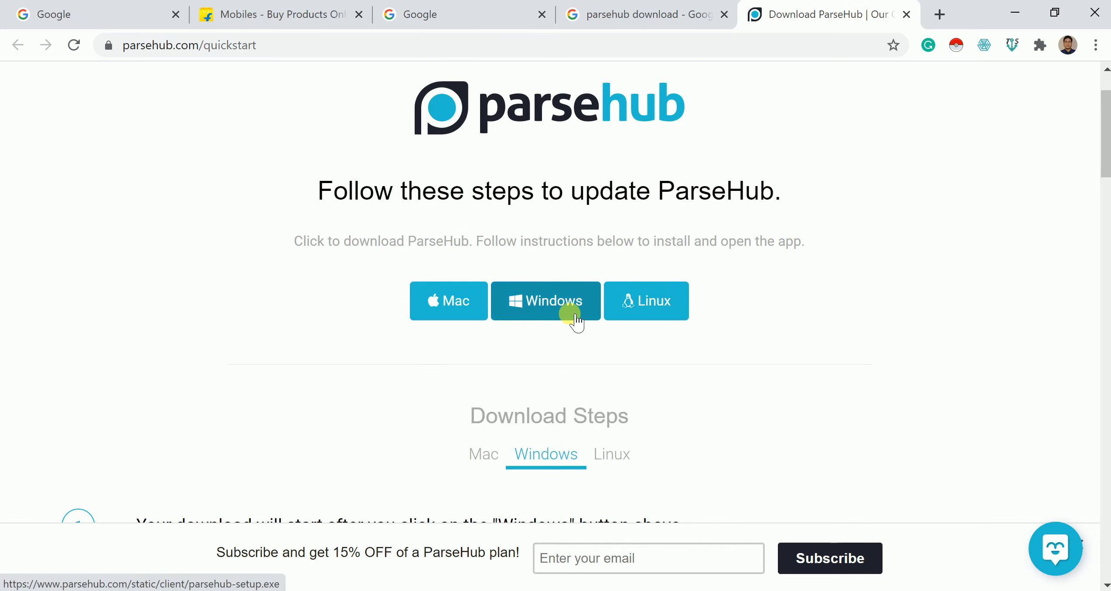
scroll(577, 323, "down", 10)
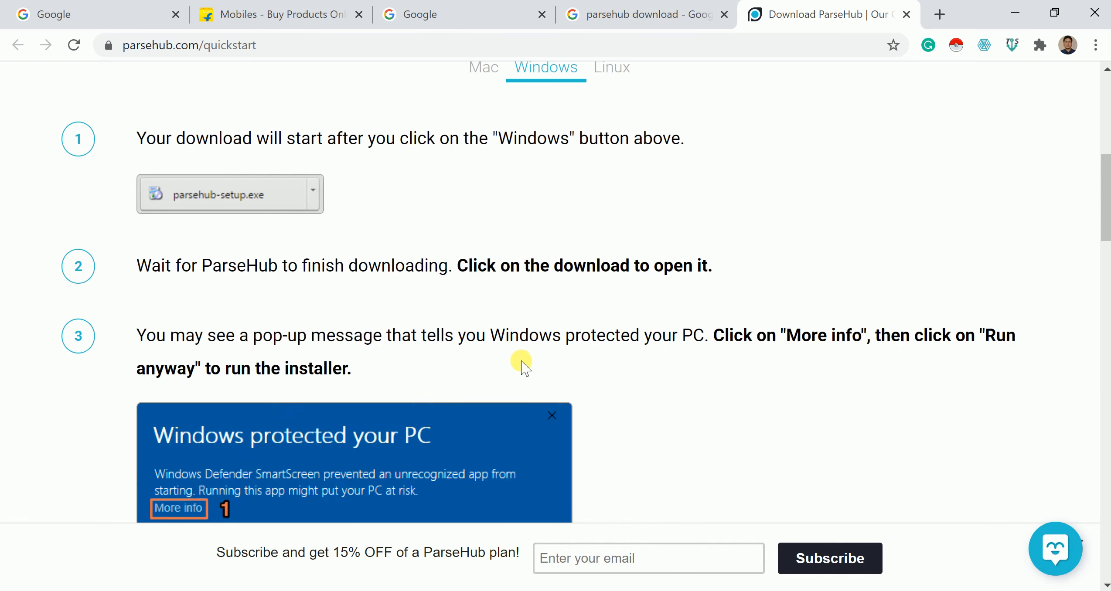
scroll(521, 359, "down", 6)
scroll(519, 356, "down", 11)
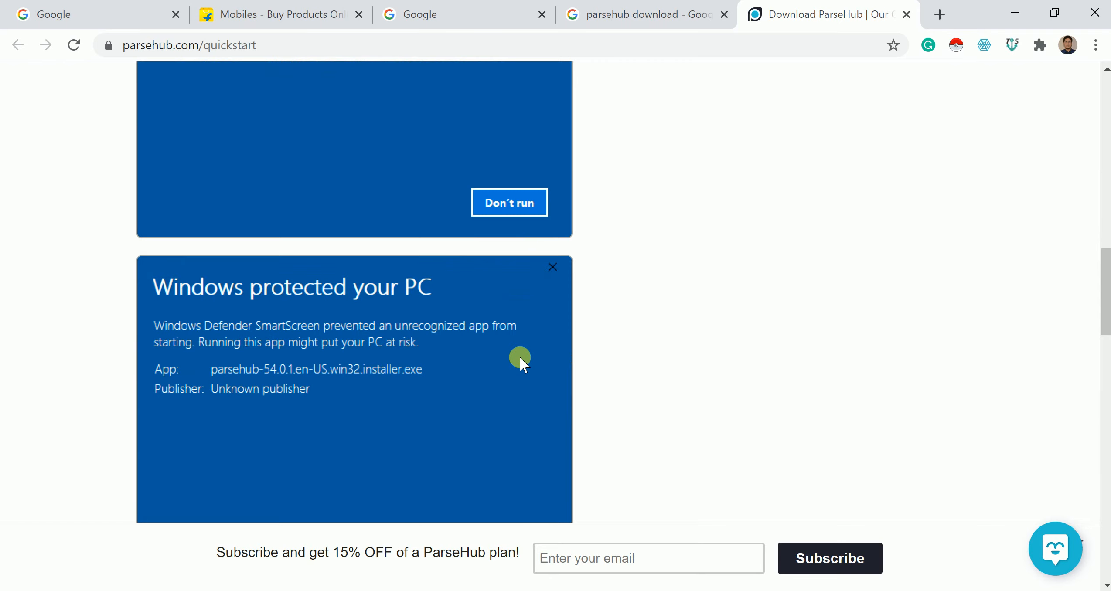
scroll(520, 358, "down", 20)
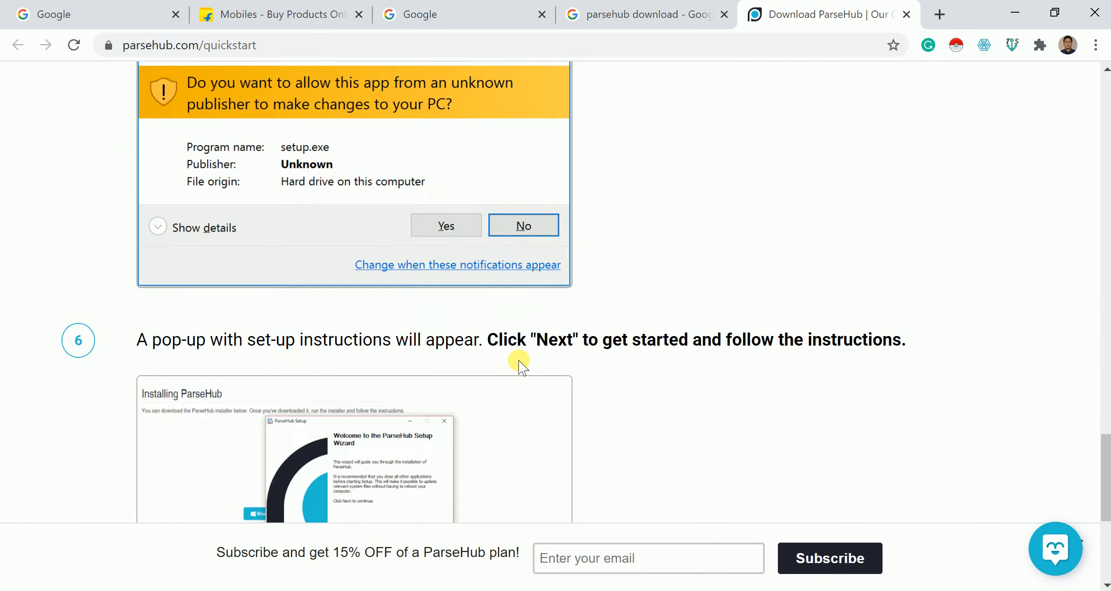
scroll(519, 361, "up", 20)
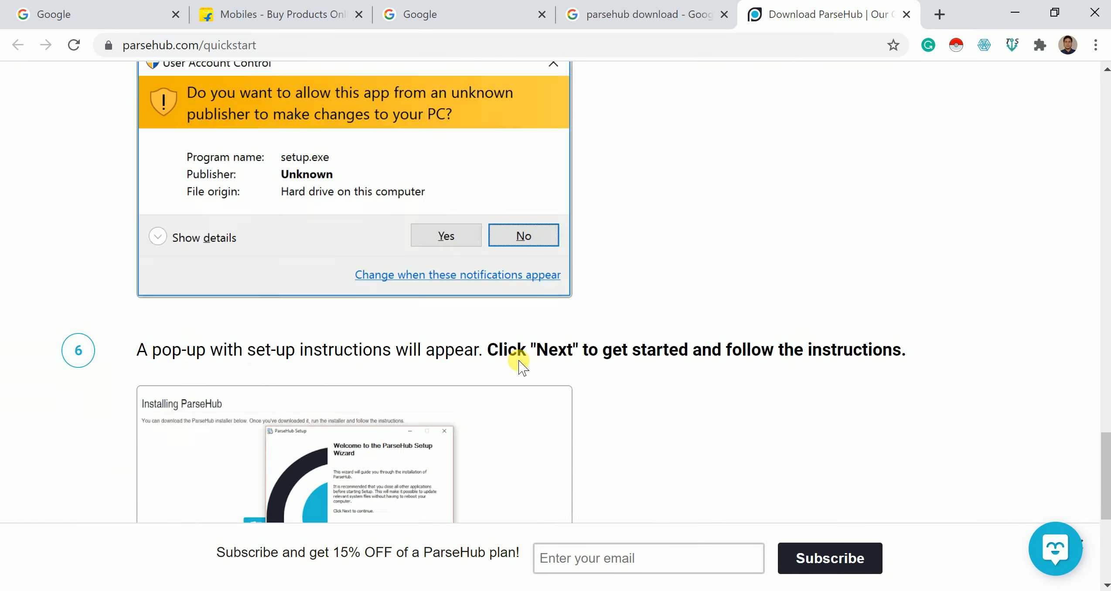
scroll(518, 359, "up", 10)
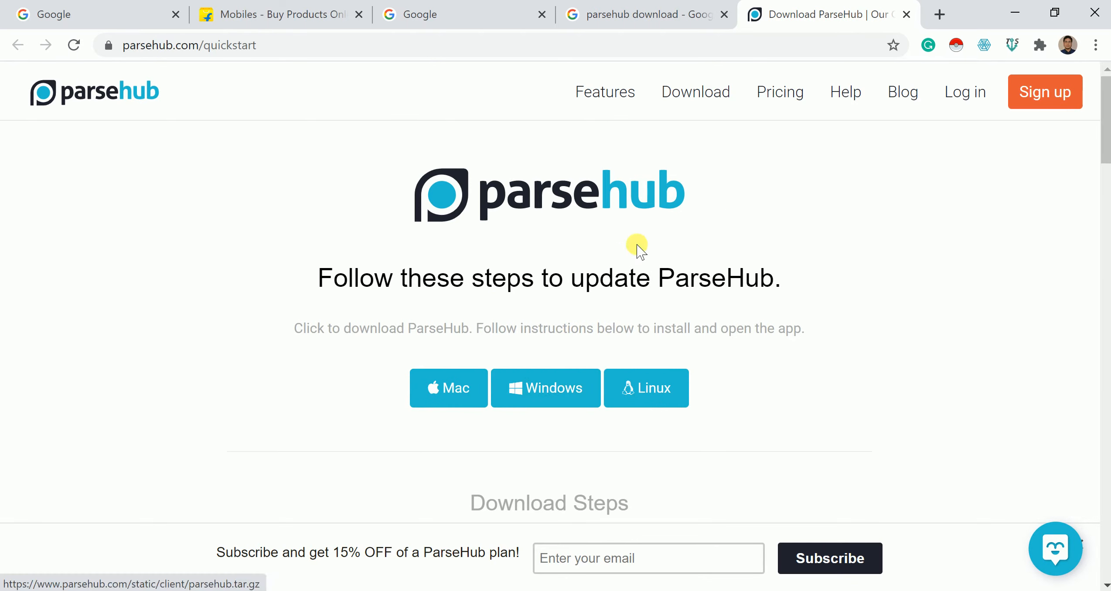
- Switch to the ParseHub desktop app and create a new project, ready for its website address
left_click(885, 590)
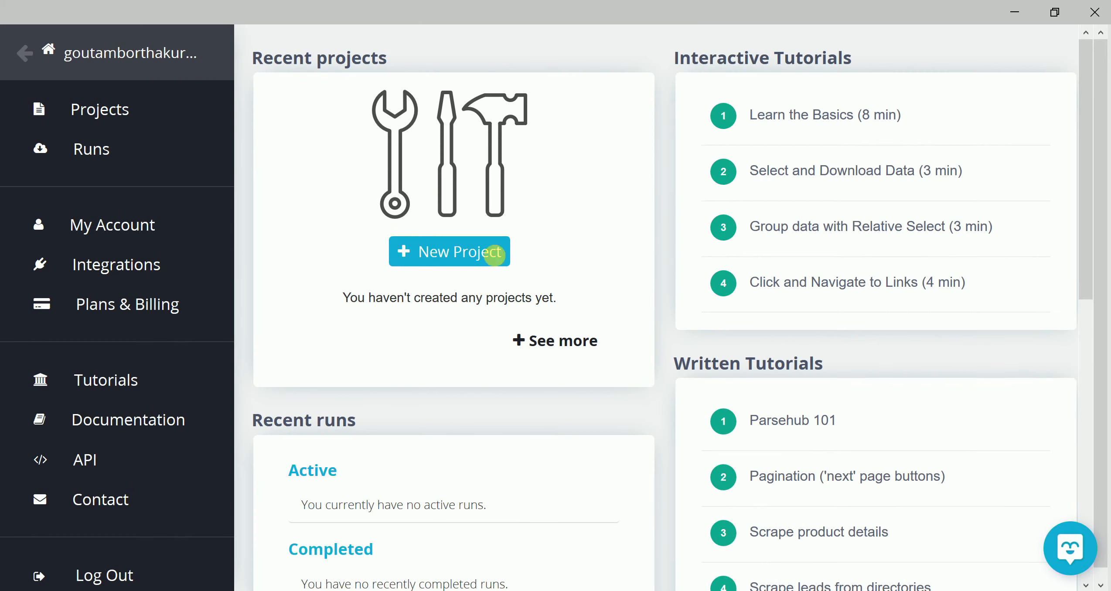
left_click(454, 261)
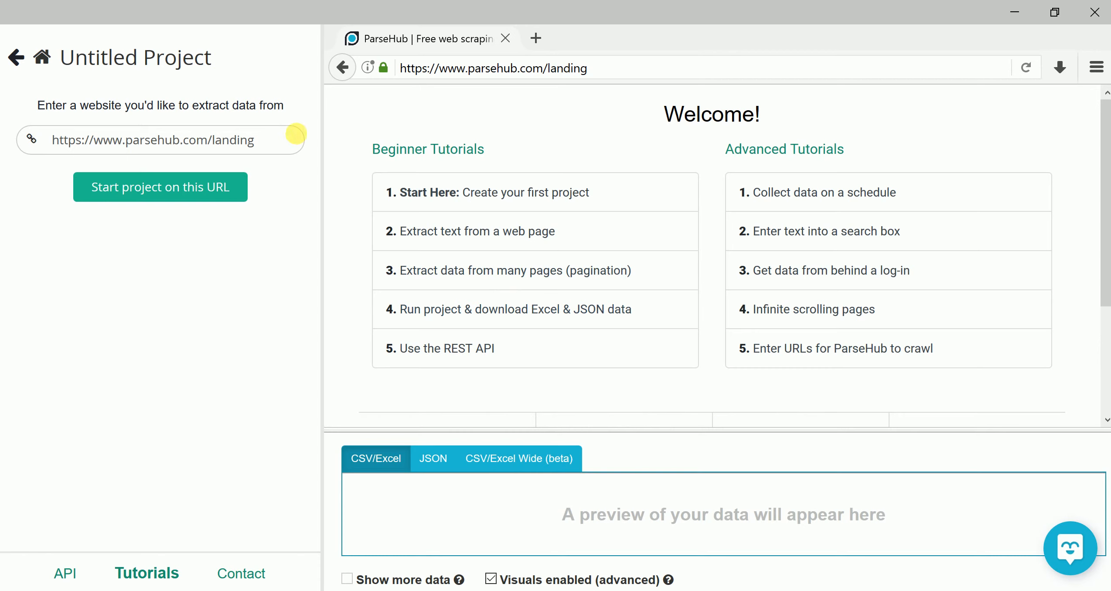
left_click(279, 154)
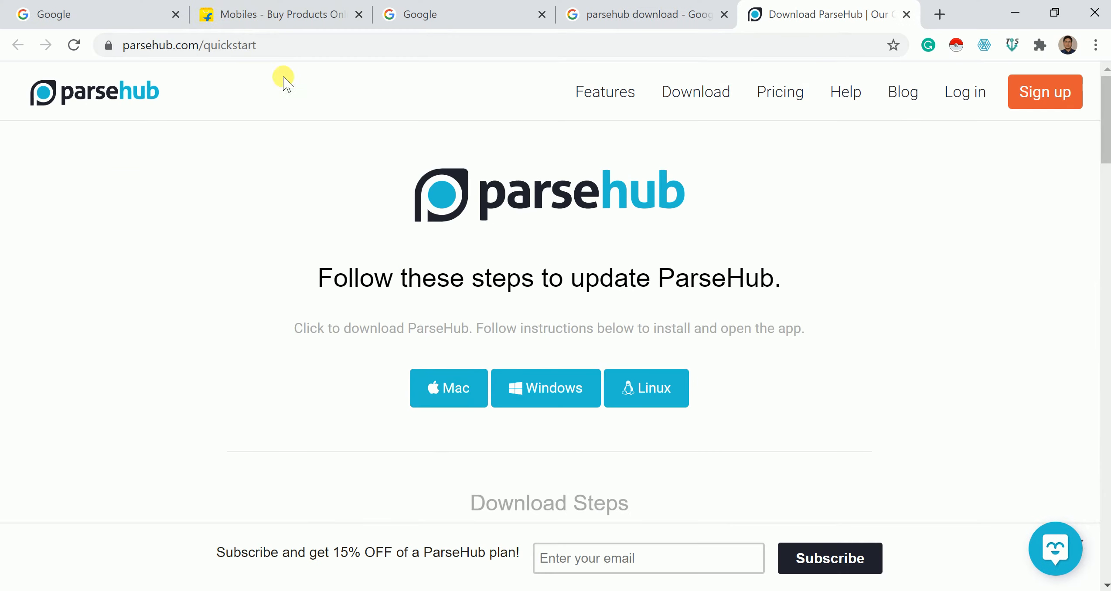
- Switch to Chrome and search Google for "Dog", showing the image results
left_click(117, 9)
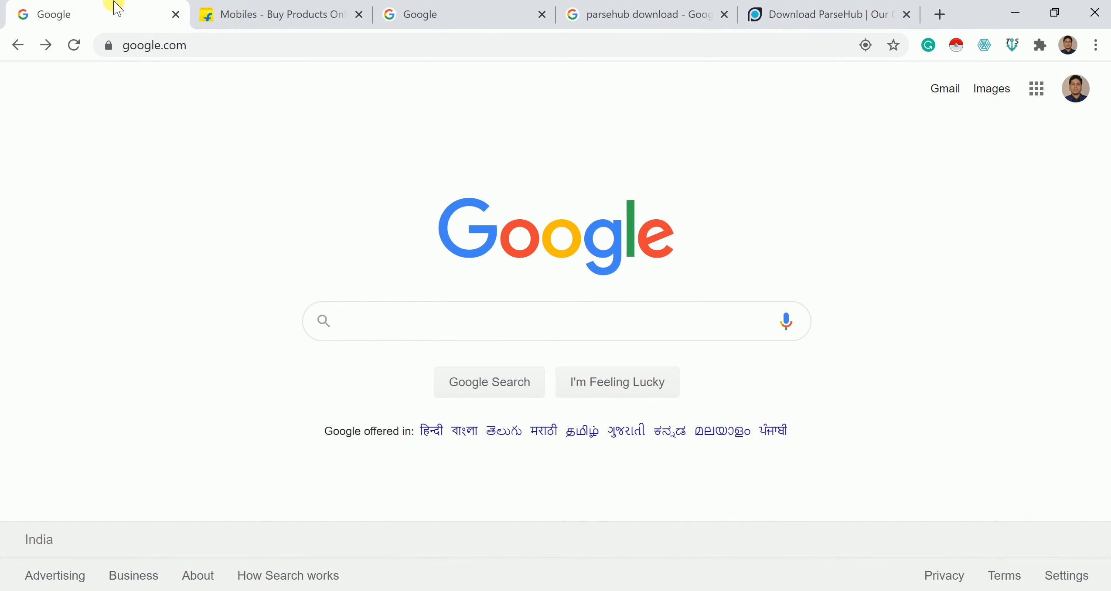
left_click(432, 337)
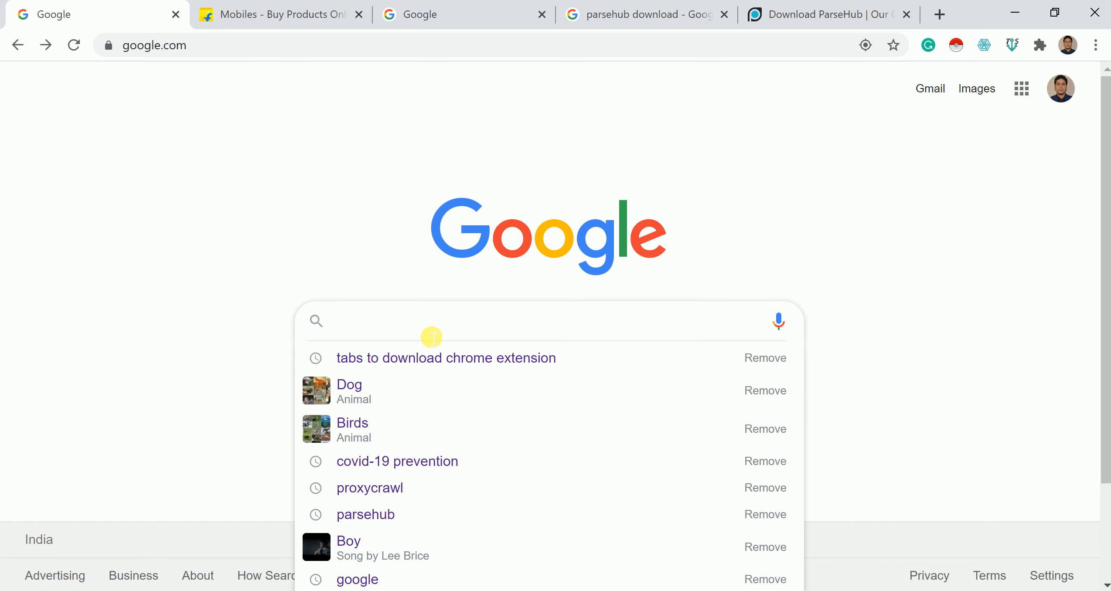
type("Dog")
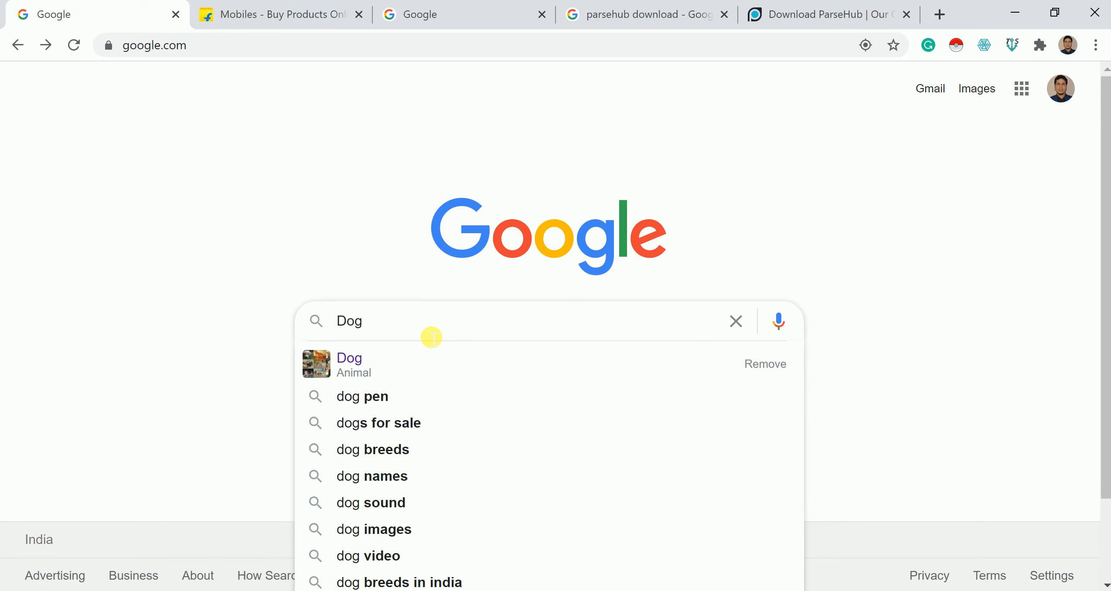
key("Return")
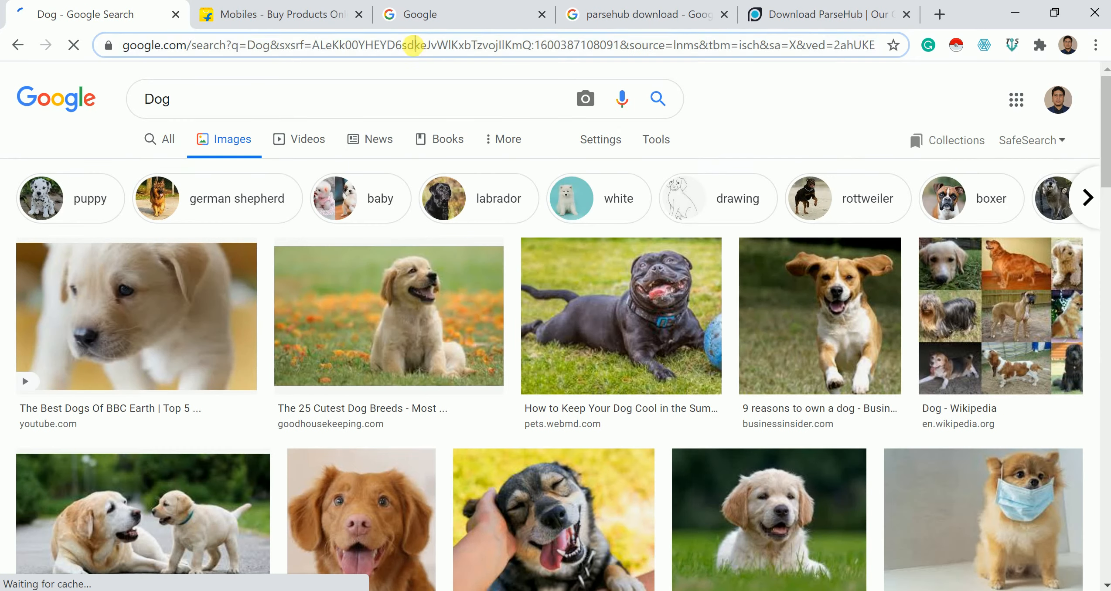
- Copy the address of the Dog image results and start the ParseHub project on that URL
left_click(413, 45)
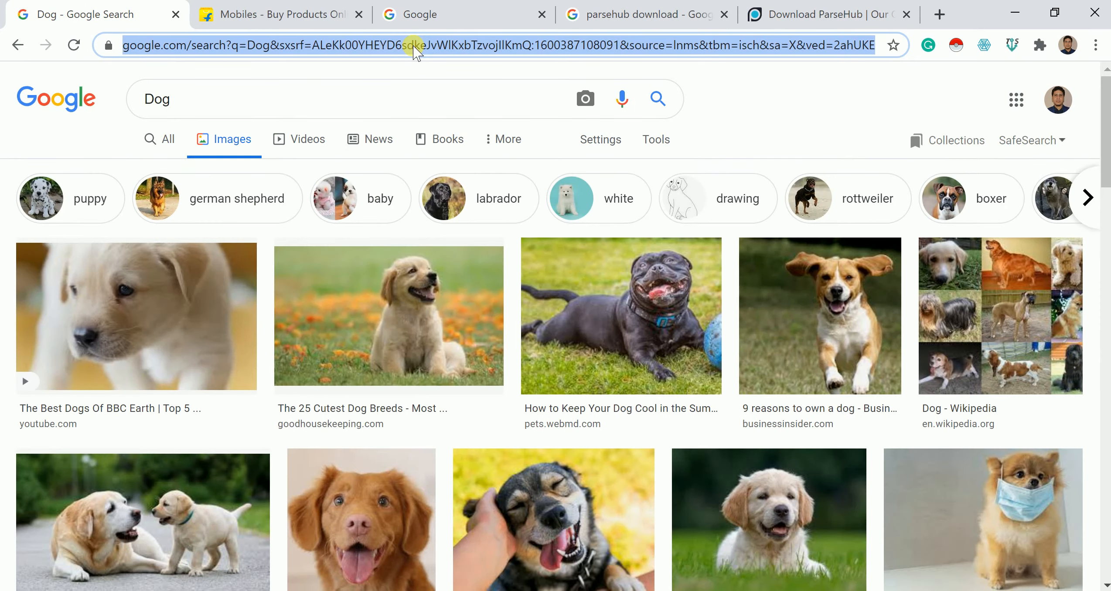
left_click(774, 104)
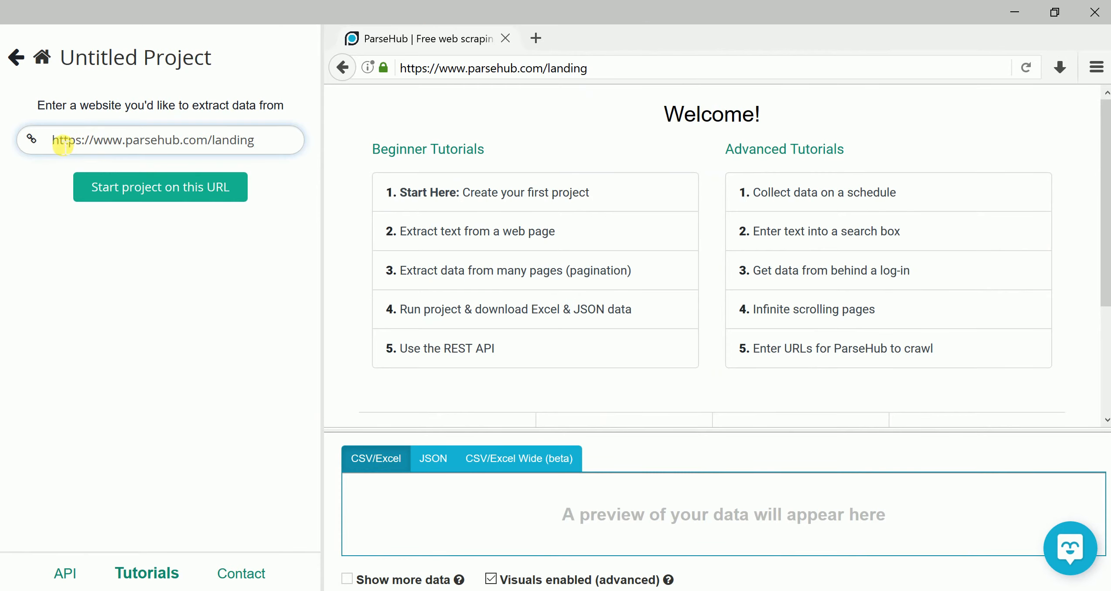
left_click_drag(262, 141, 27, 150)
key("ctrl+v")
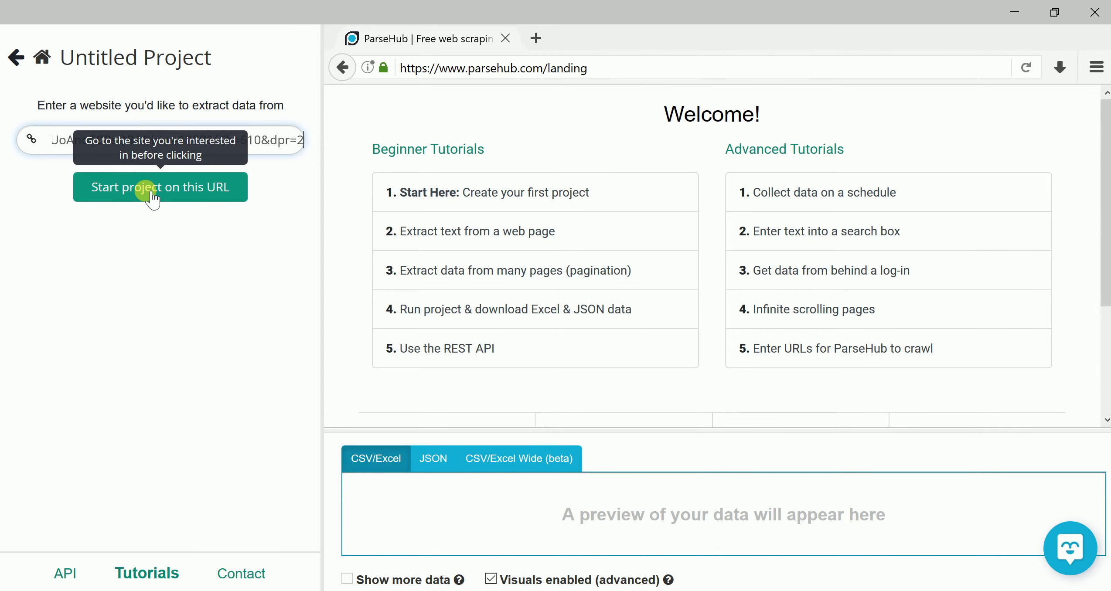
left_click(146, 192)
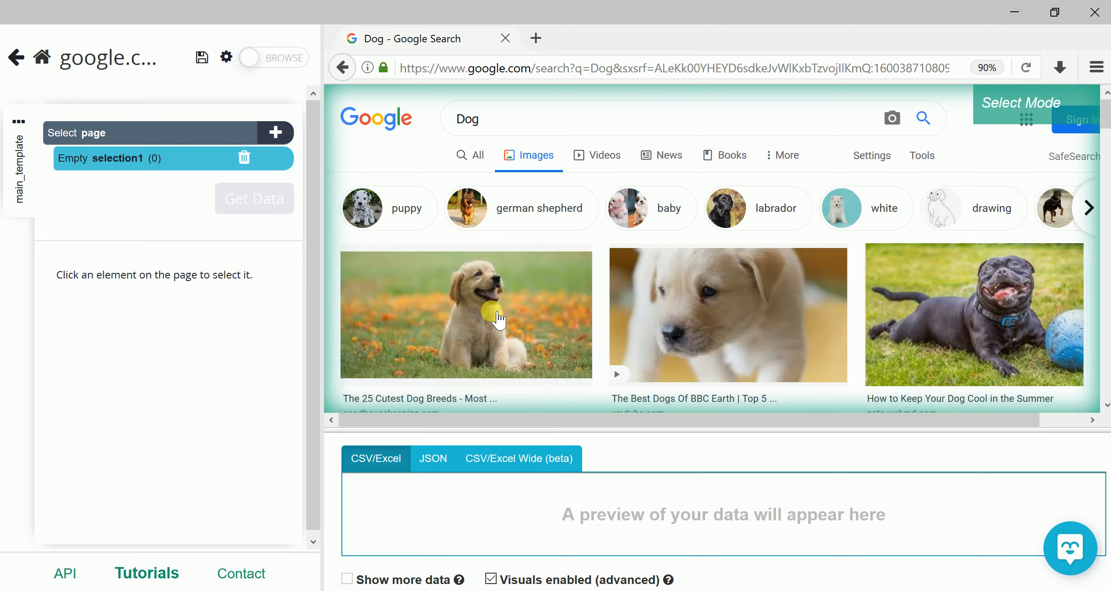
- Examine how the Dog image results load further down the page, both in ParseHub and in Chrome
scroll(436, 329, "down", 2)
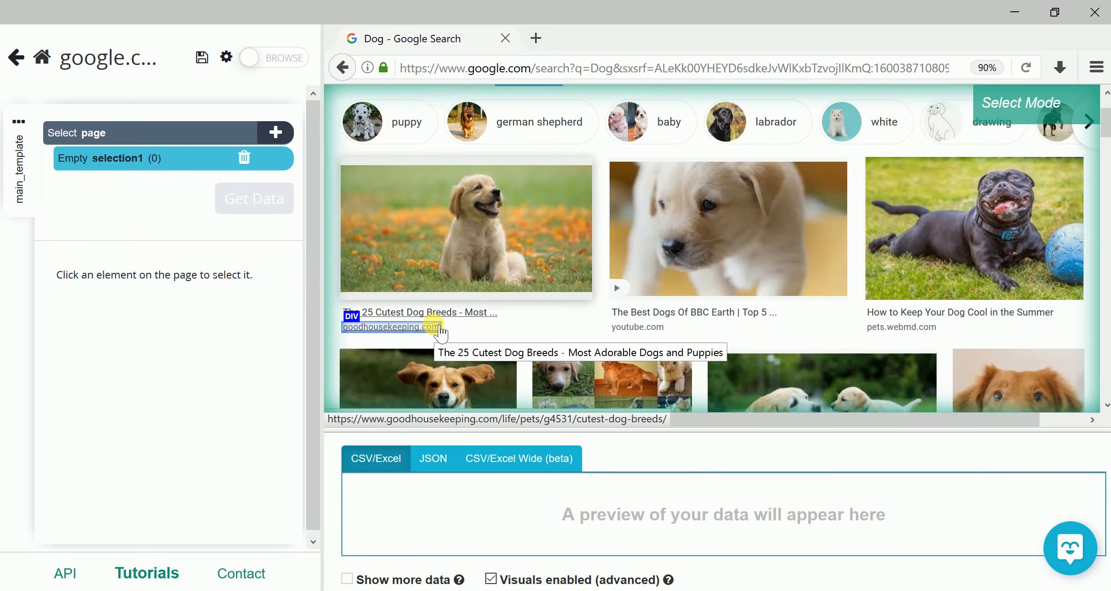
scroll(497, 301, "down", 4)
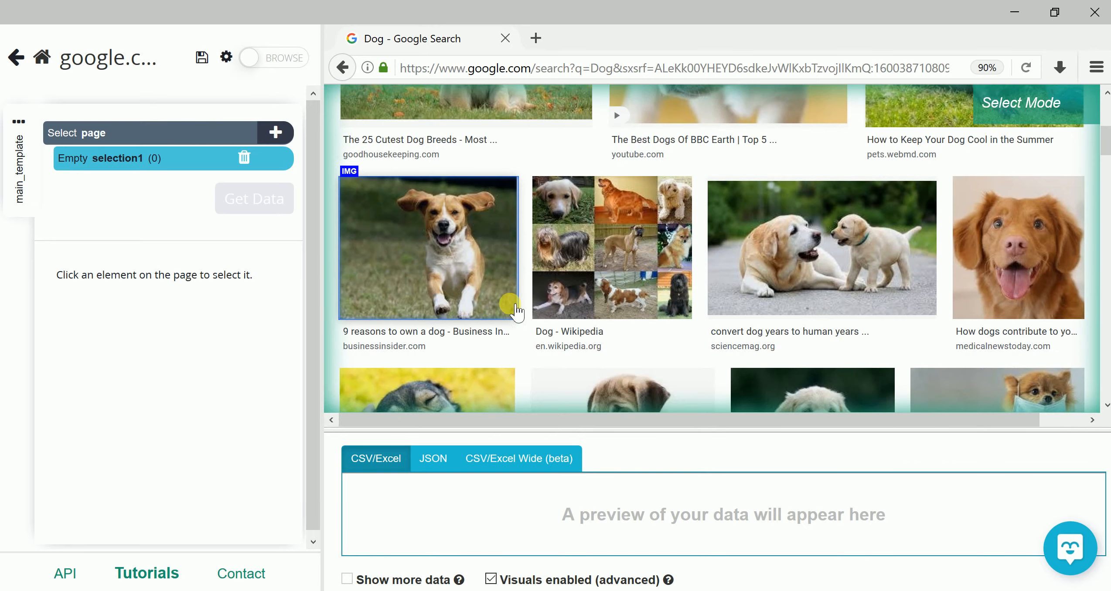
scroll(519, 314, "down", 8)
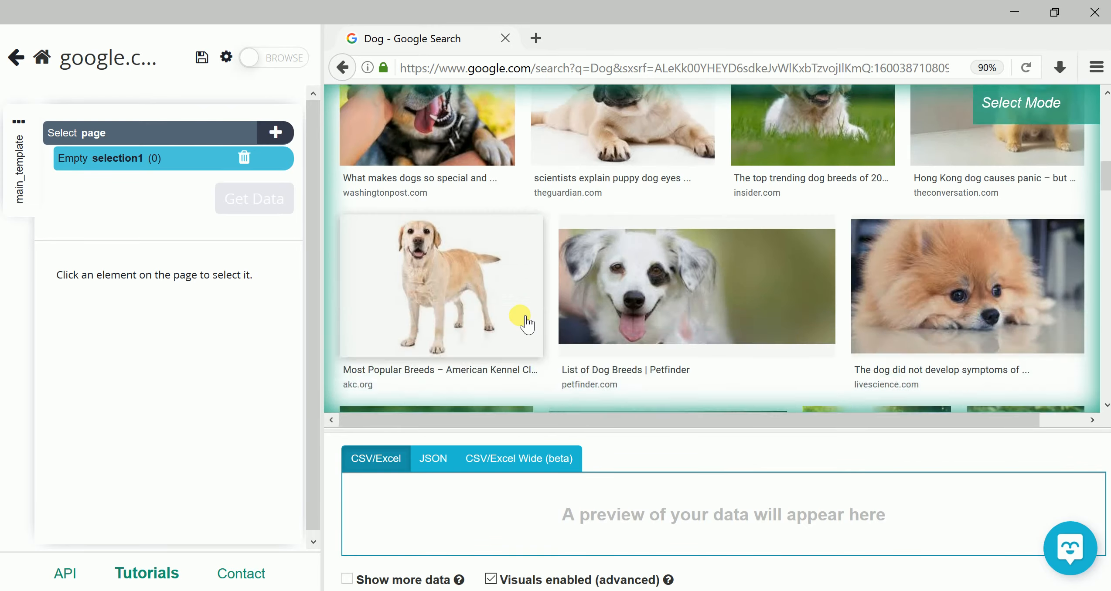
scroll(526, 321, "up", 6)
scroll(524, 320, "up", 6)
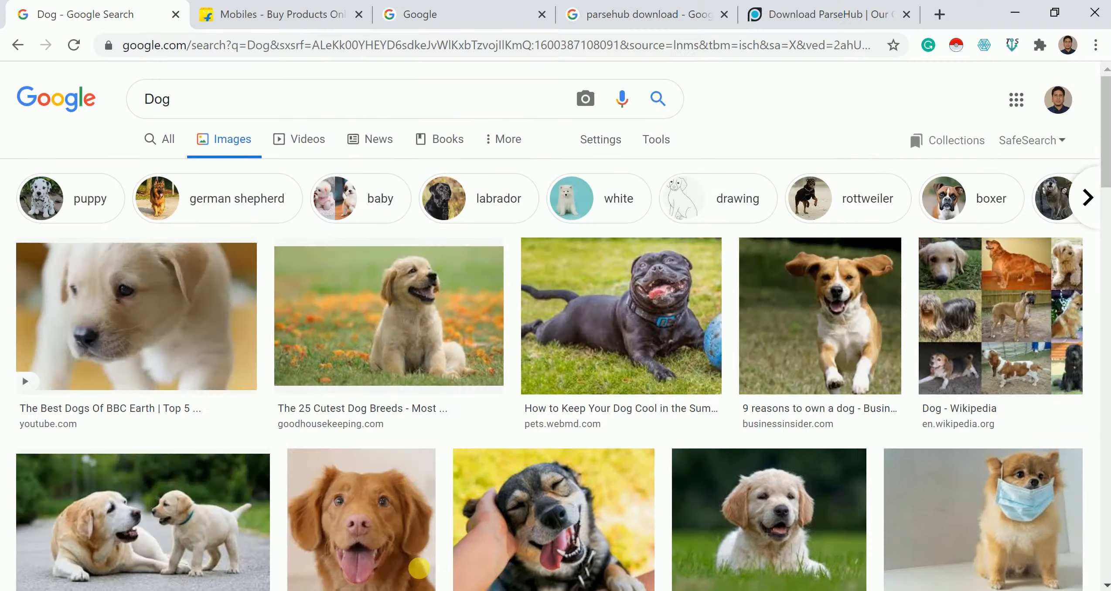
scroll(400, 371, "down", 20)
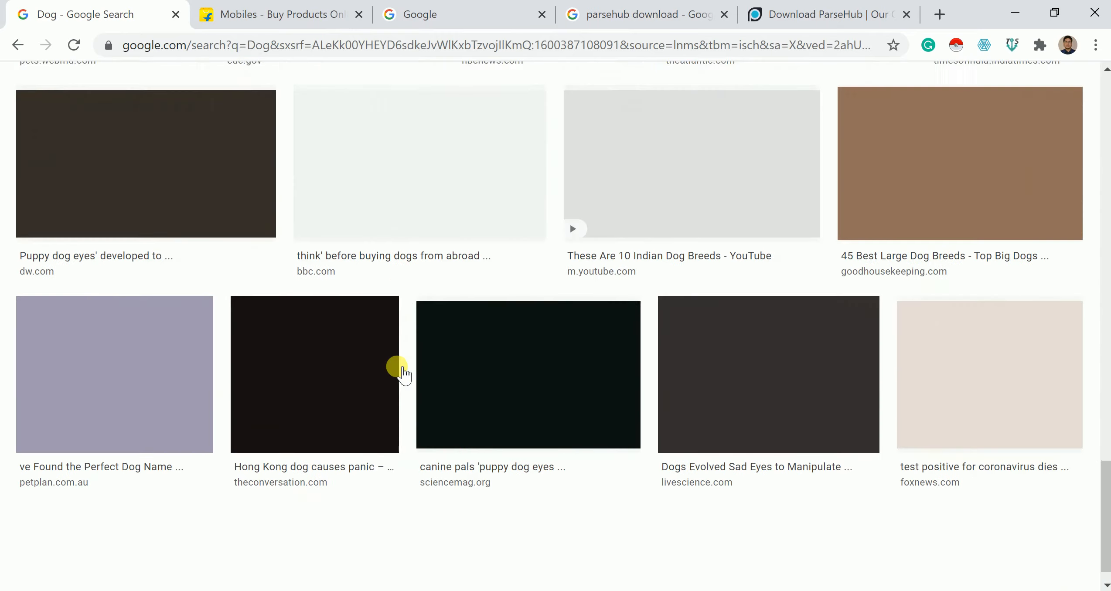
scroll(400, 371, "down", 20)
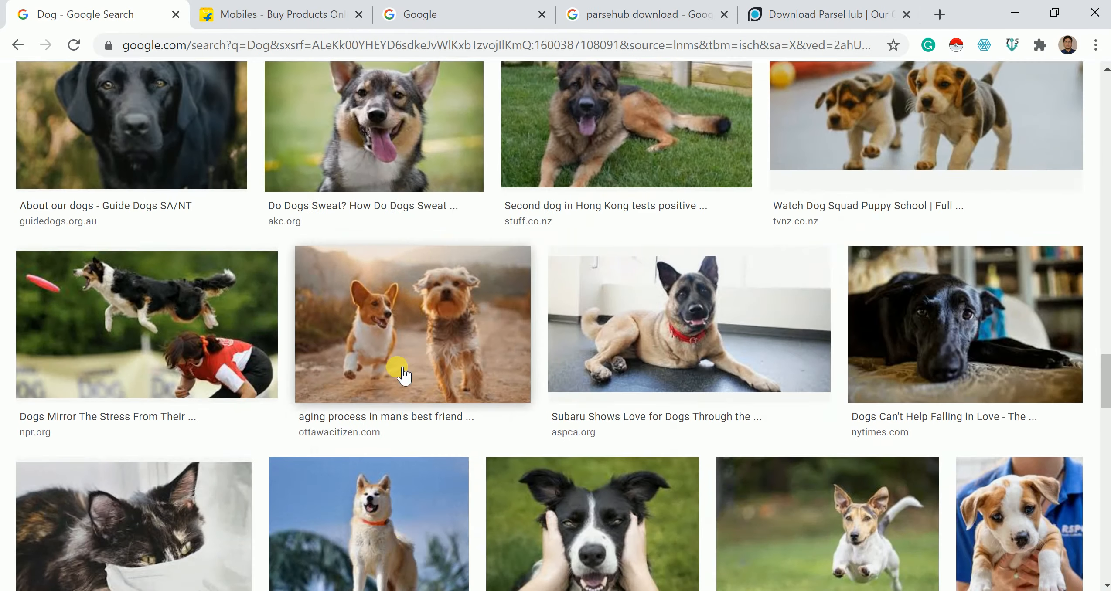
scroll(400, 371, "down", 20)
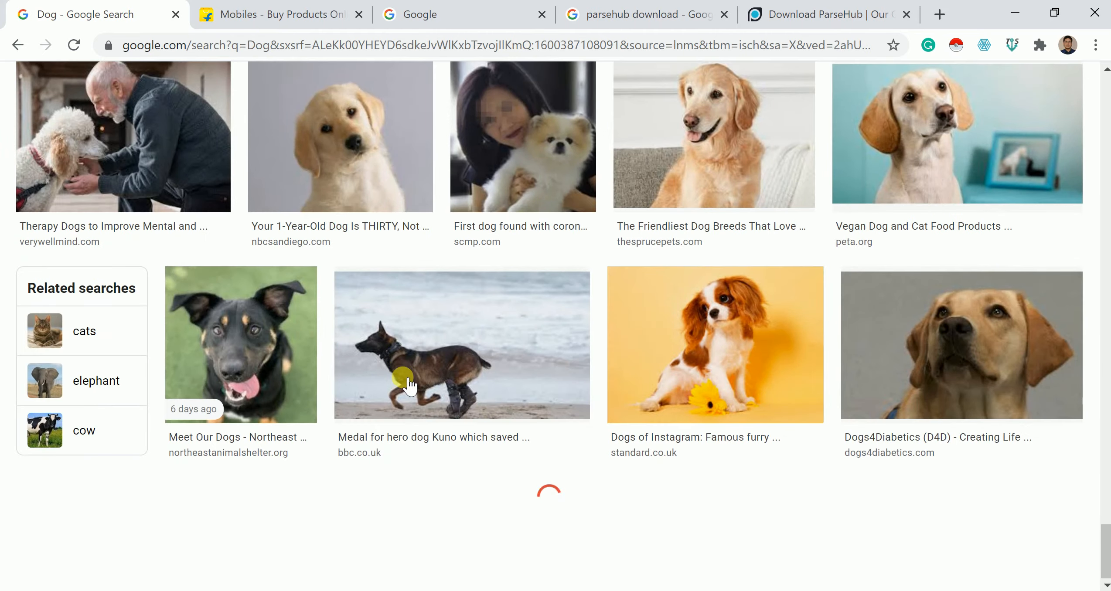
scroll(487, 402, "down", 20)
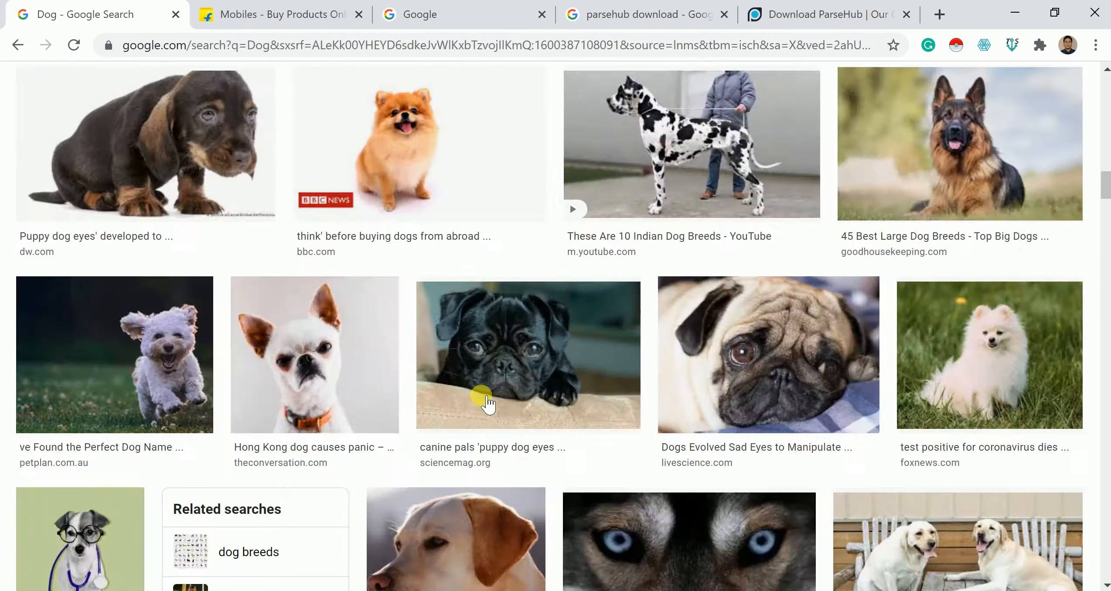
scroll(488, 402, "up", 20)
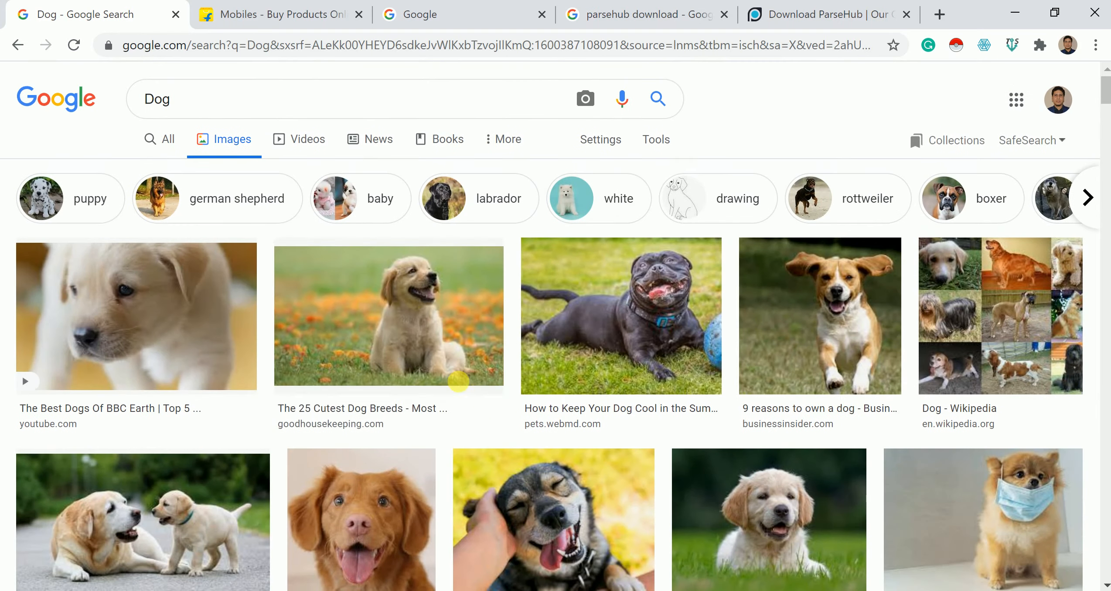
- Examine the Flipkart mobiles listing for comparison, including the page navigation at the end of the results
left_click(261, 15)
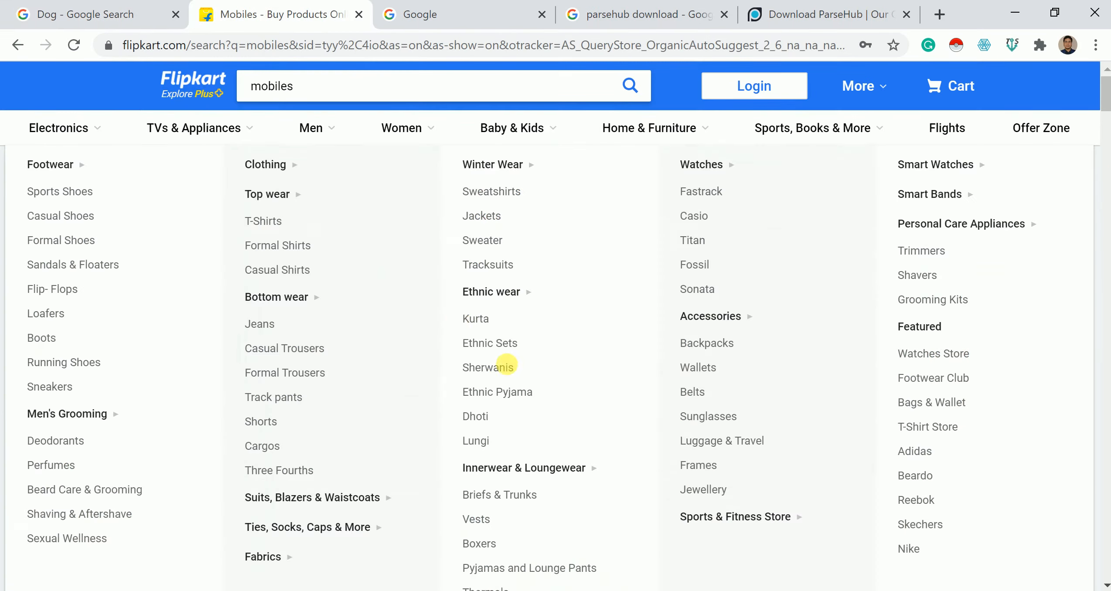
scroll(886, 384, "down", 5)
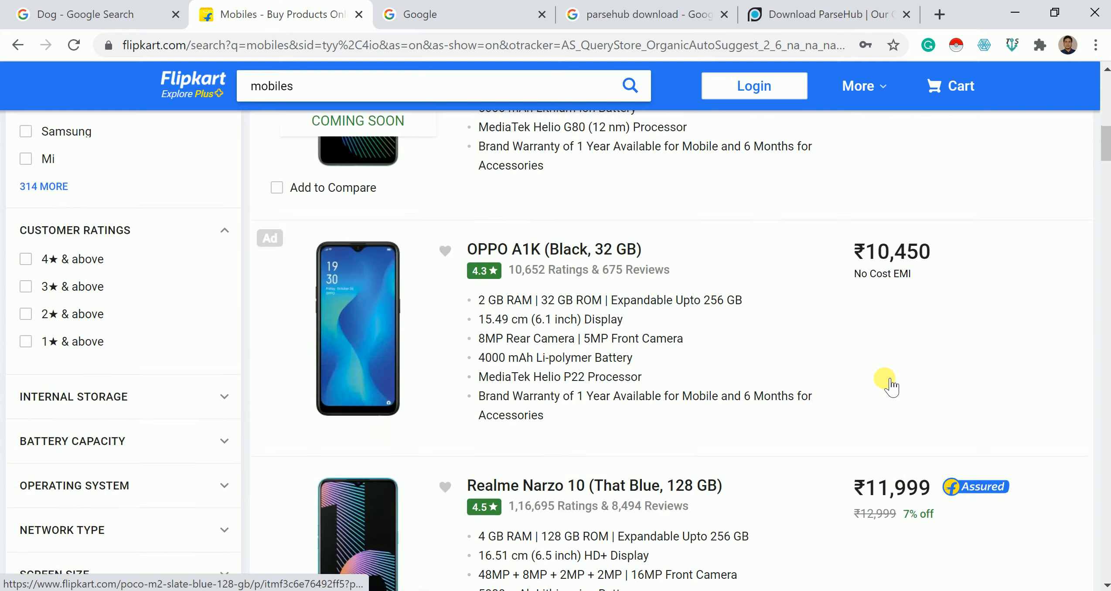
scroll(885, 385, "down", 20)
scroll(889, 384, "down", 20)
scroll(886, 376, "down", 20)
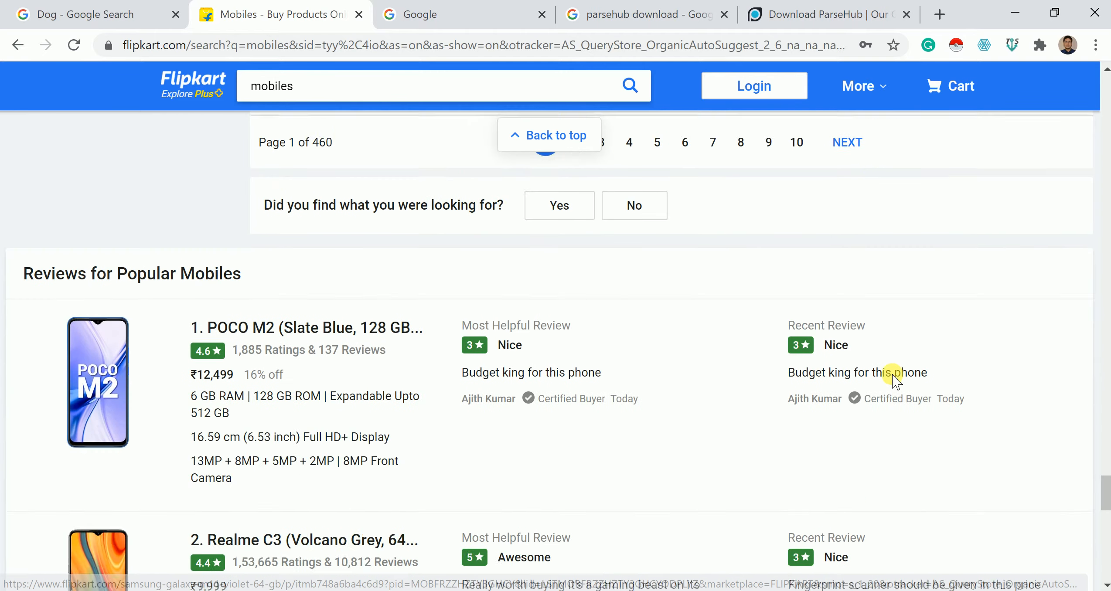
scroll(894, 379, "up", 4)
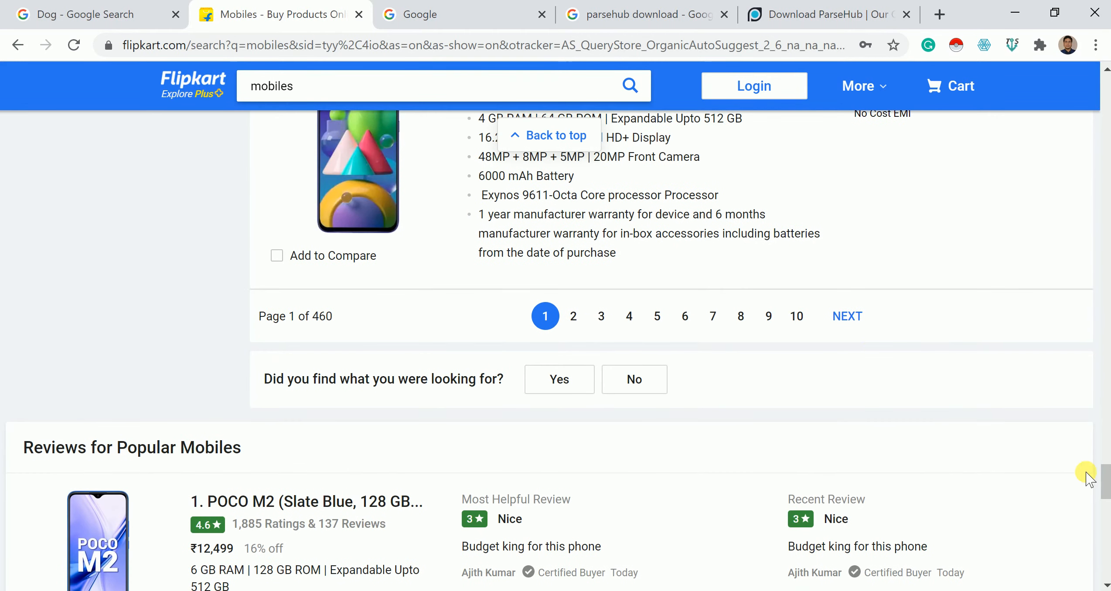
left_click_drag(1104, 487, 1101, 94)
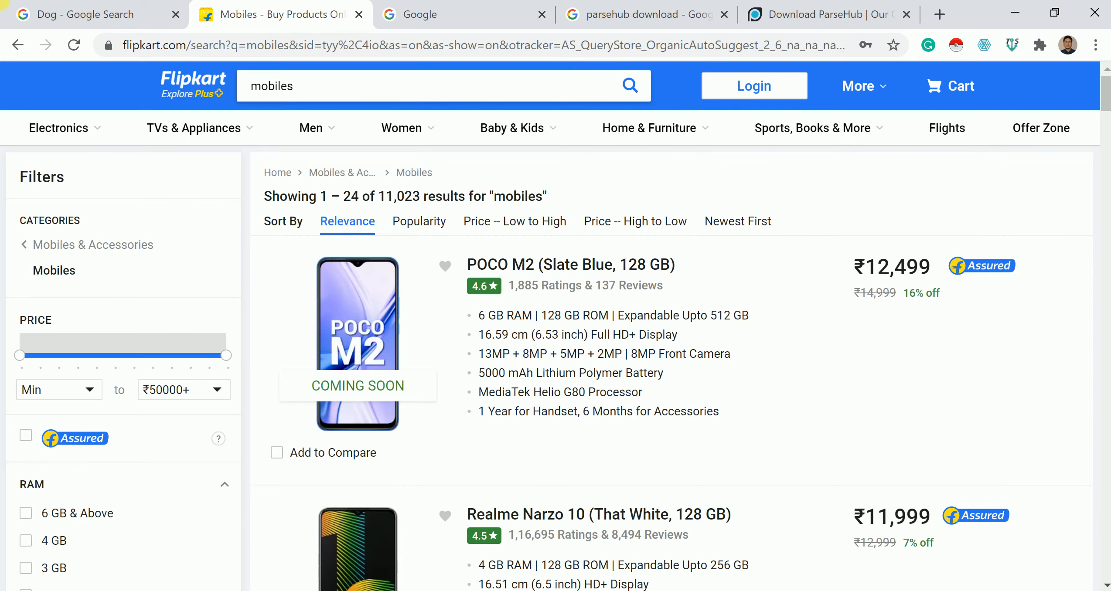
- Return to the ParseHub project and add a Scroll command to the page selection
left_click(70, 7)
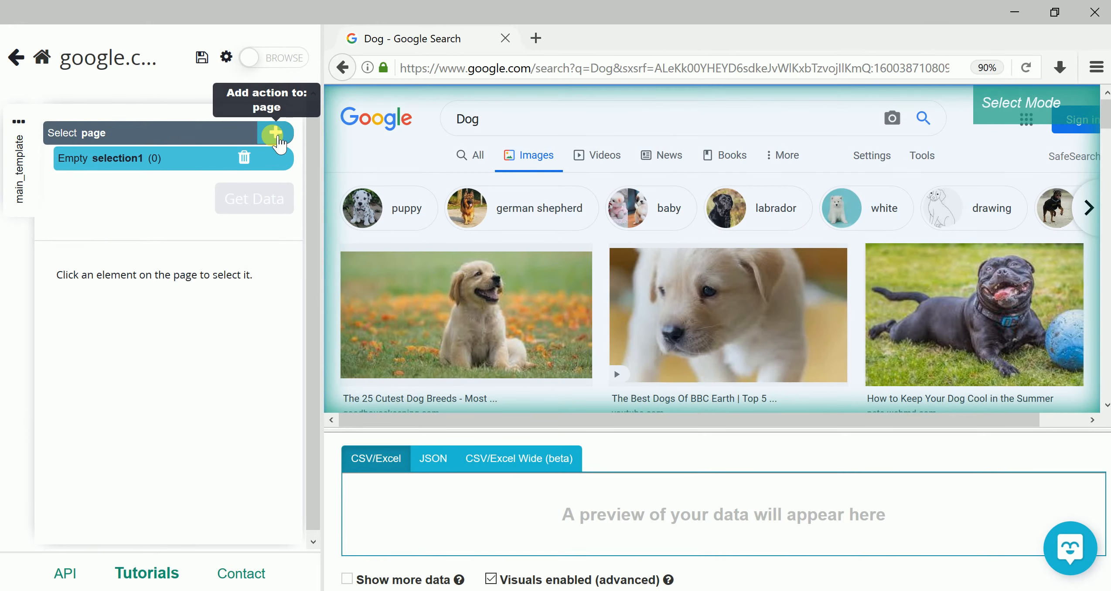
left_click(276, 135)
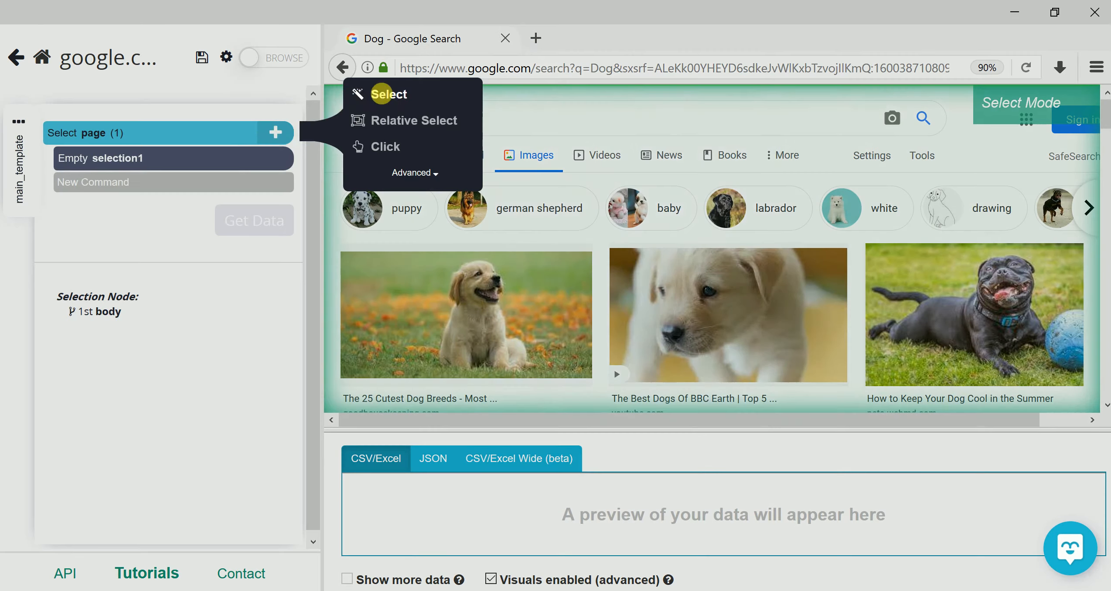
left_click(422, 174)
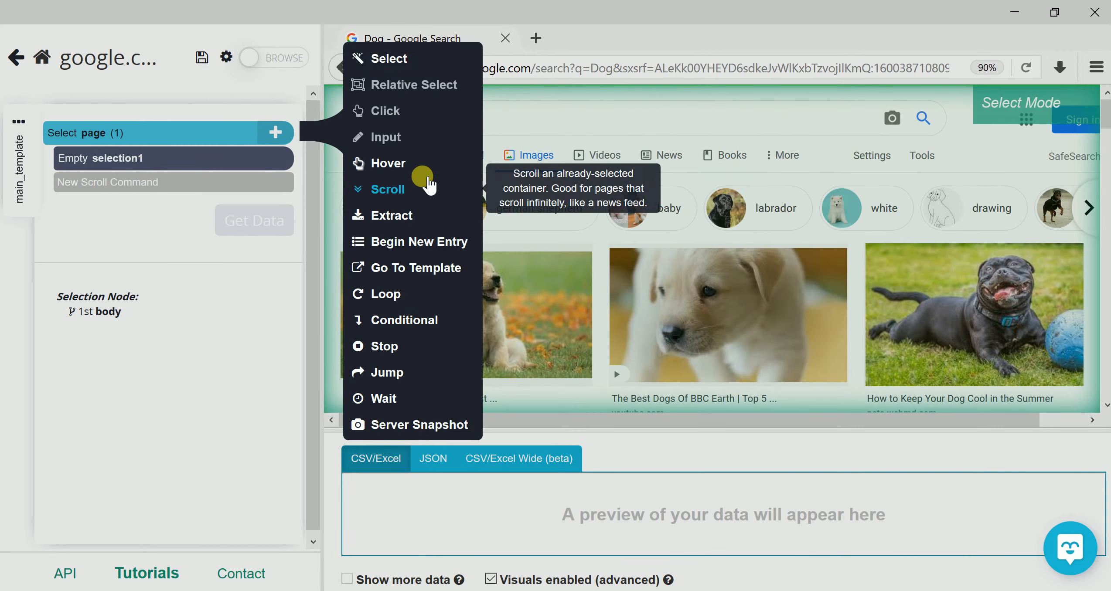
left_click(392, 192)
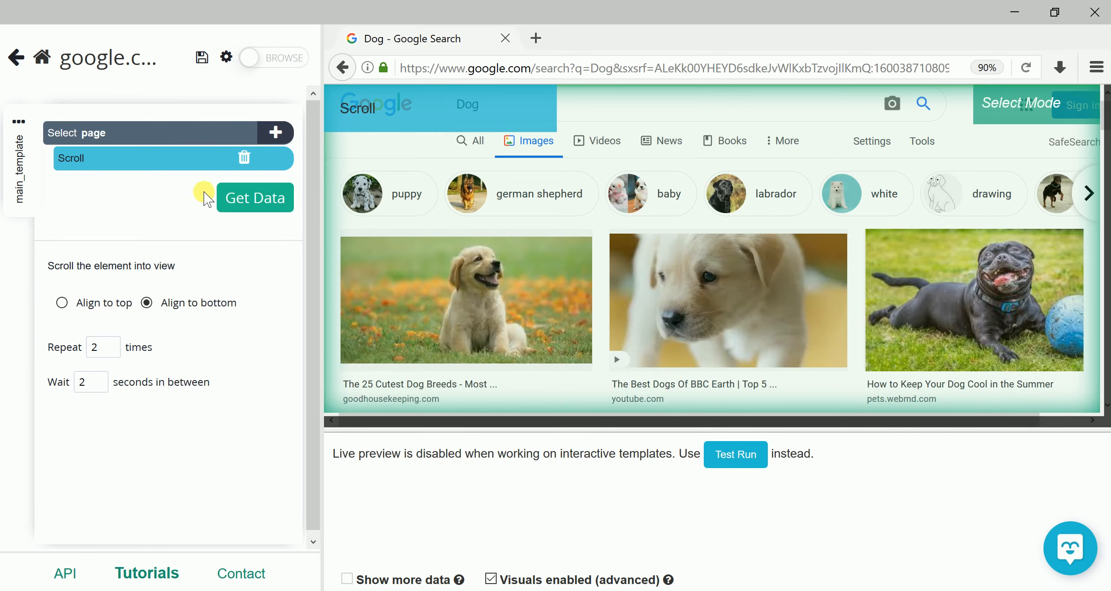
- Add a Select command under the page selection and pick the first dog image, "The 25 Cutest Dog Breeds"
left_click(272, 132)
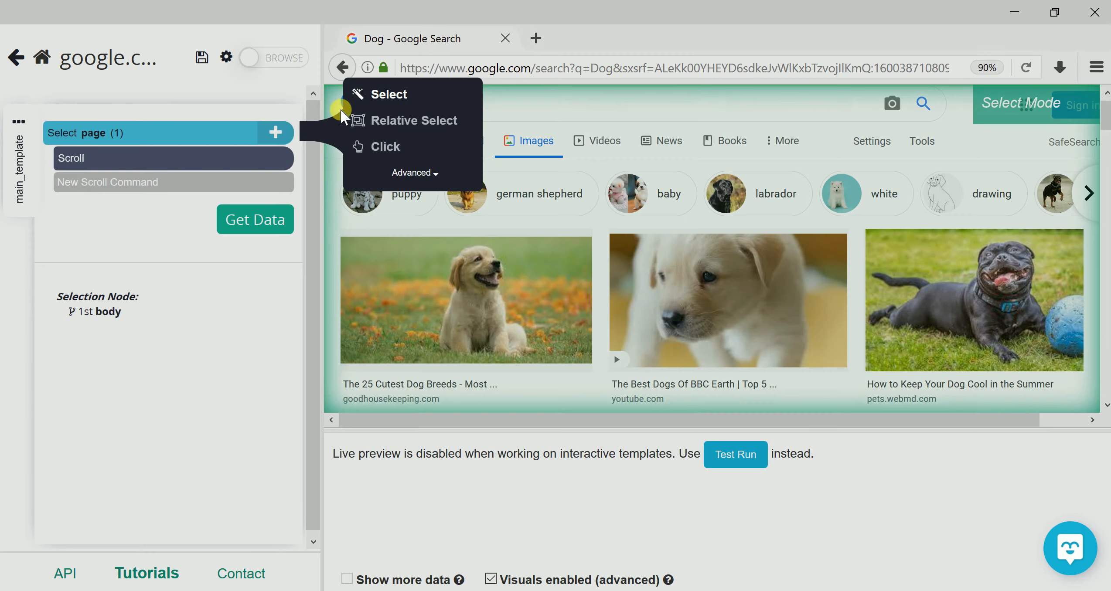
mouse_move(384, 93)
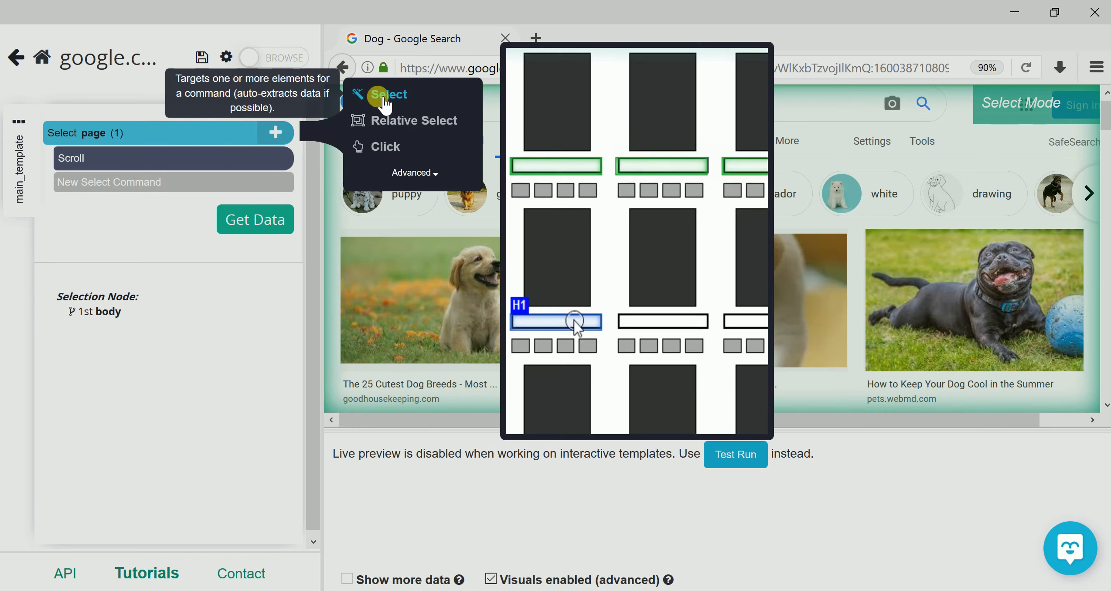
left_click(389, 99)
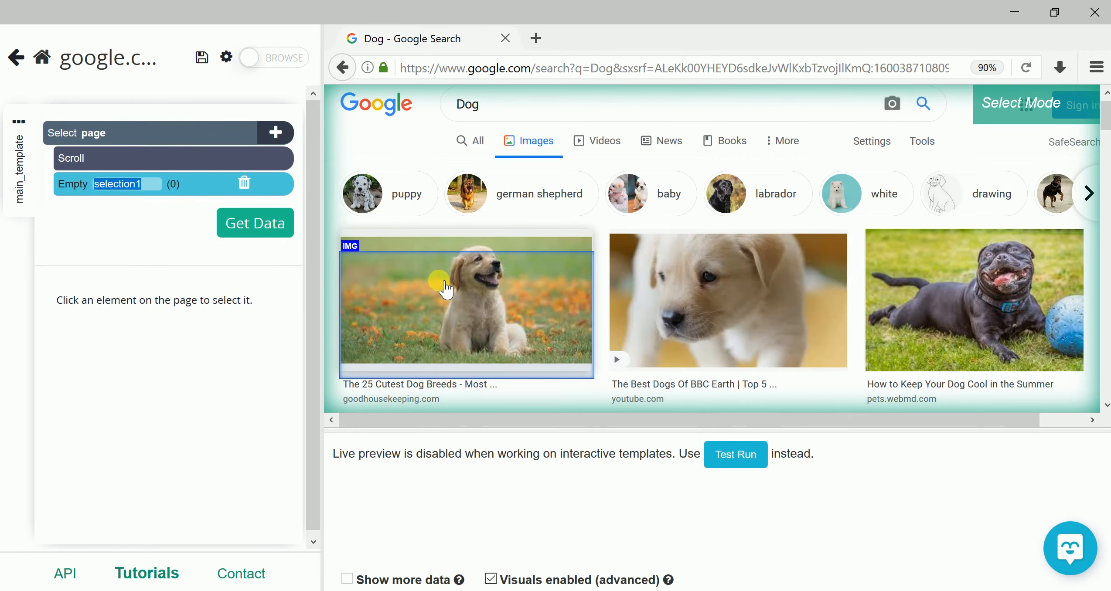
scroll(451, 292, "up", 1)
key("Return")
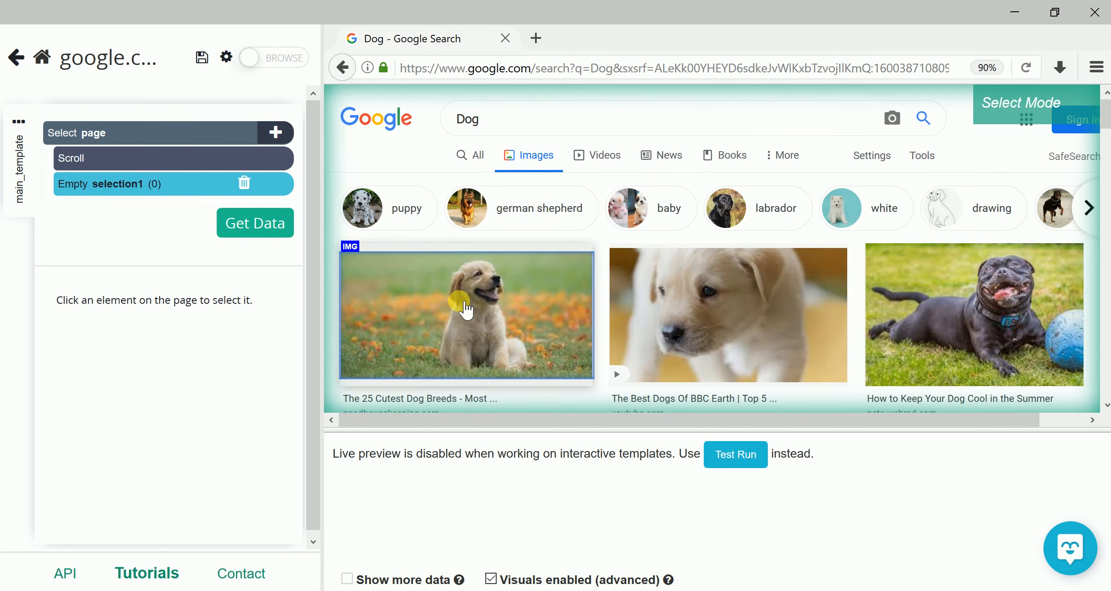
left_click(463, 308)
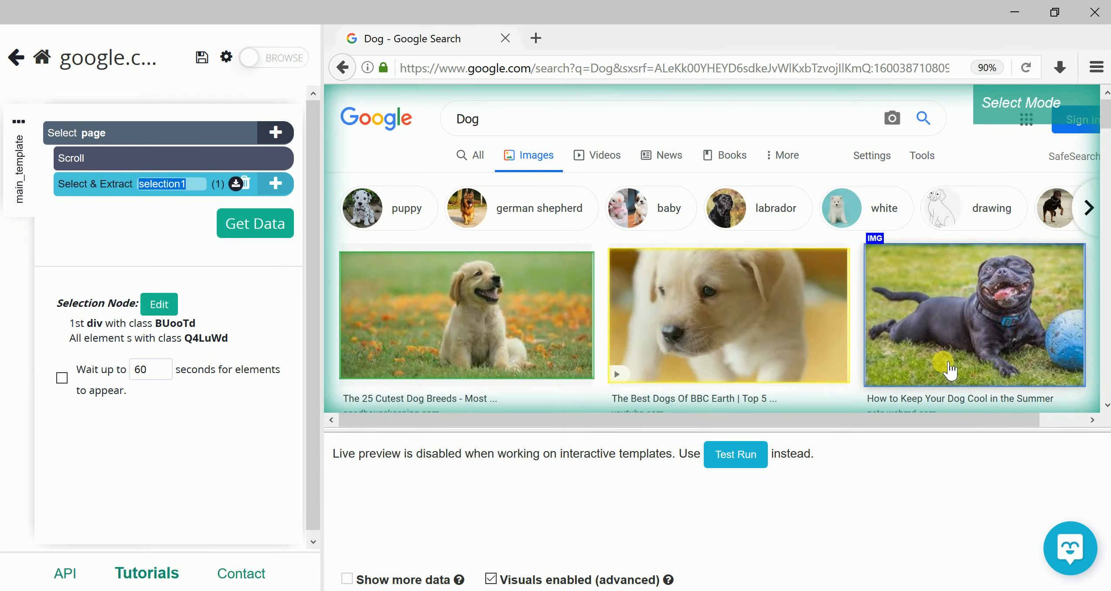
- Examine which images further down the Dog results are highlighted as suggested matches for the new selection
scroll(950, 370, "down", 2)
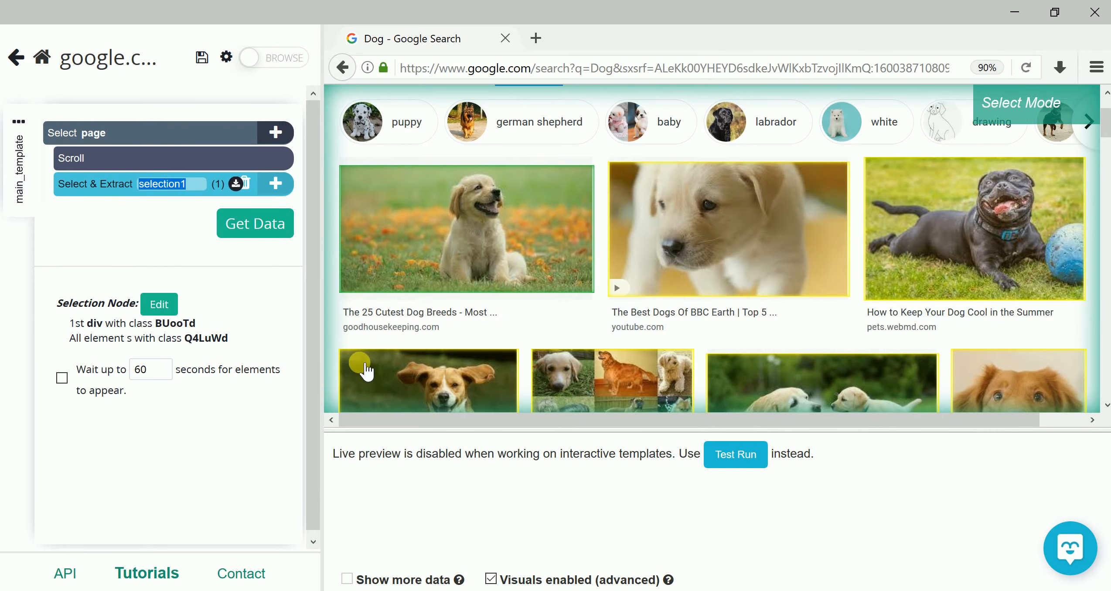
scroll(567, 378, "down", 4)
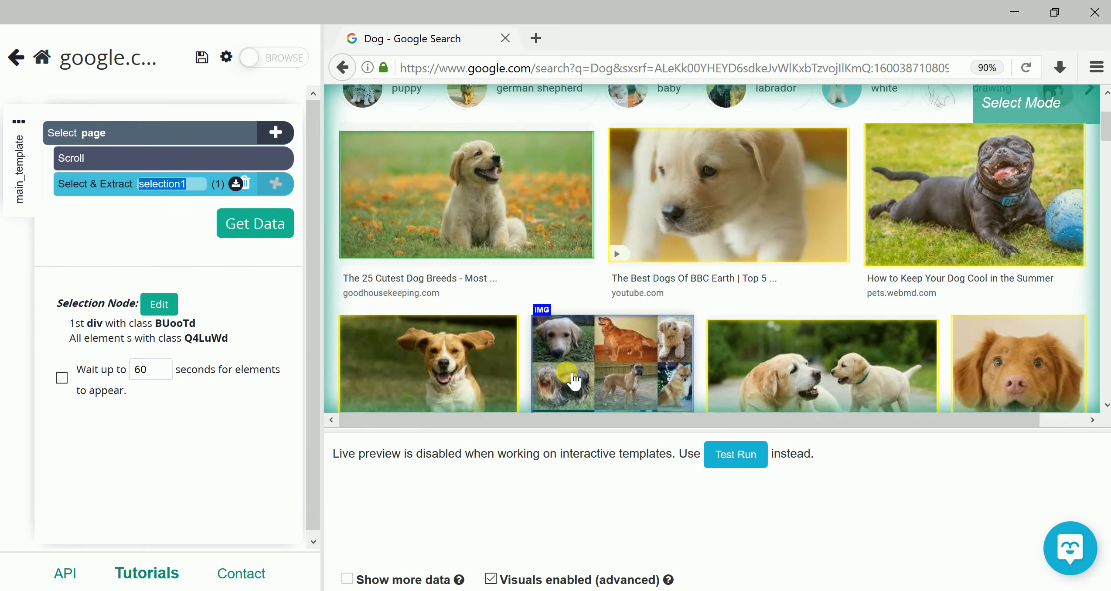
scroll(697, 355, "down", 4)
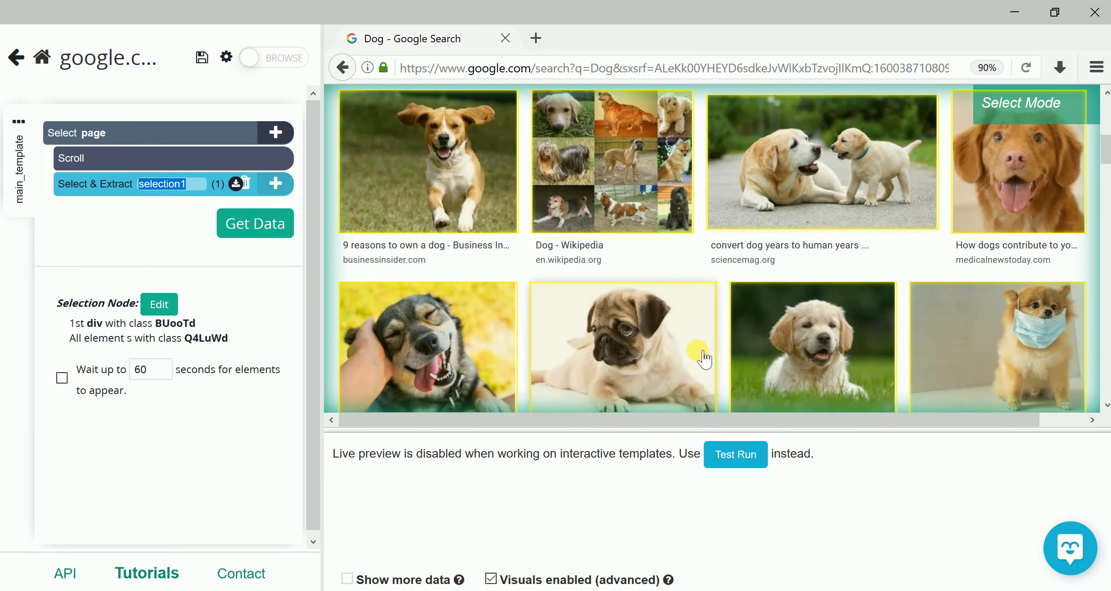
scroll(703, 359, "down", 8)
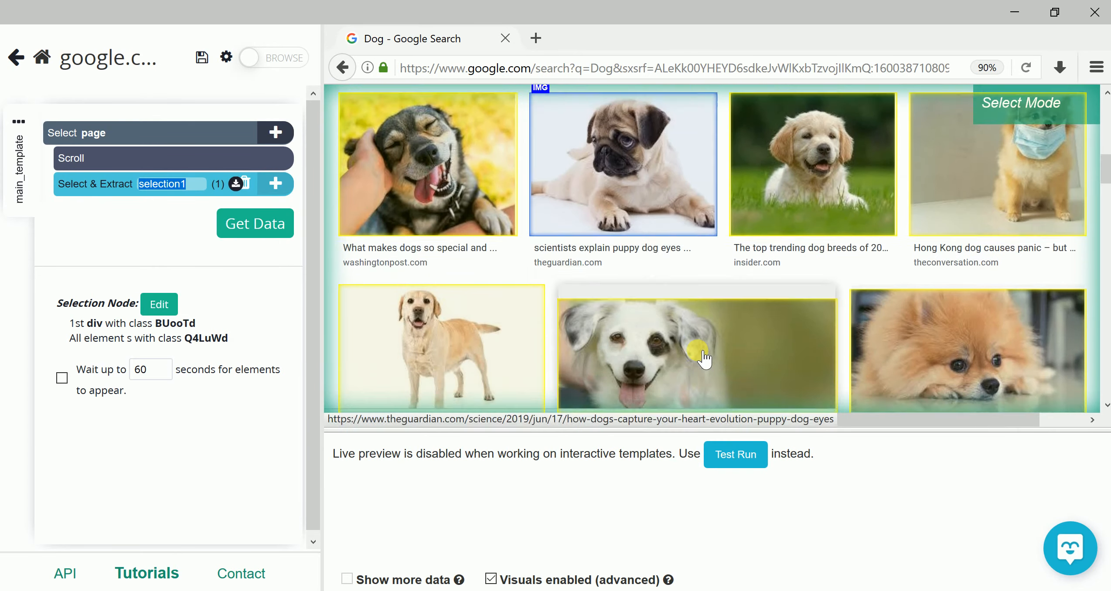
scroll(705, 355, "down", 7)
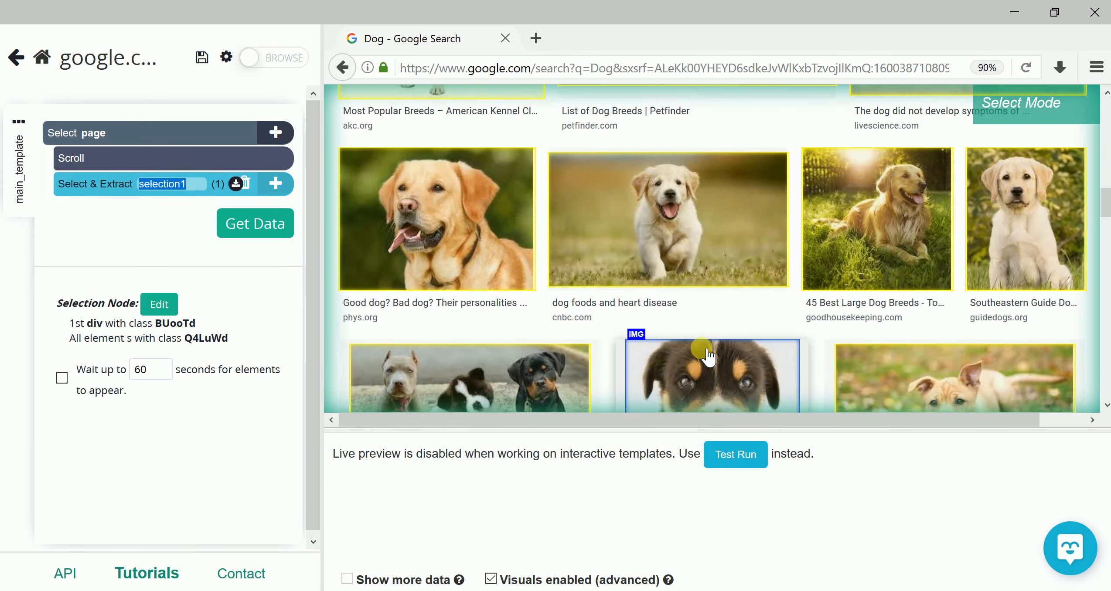
scroll(707, 353, "down", 5)
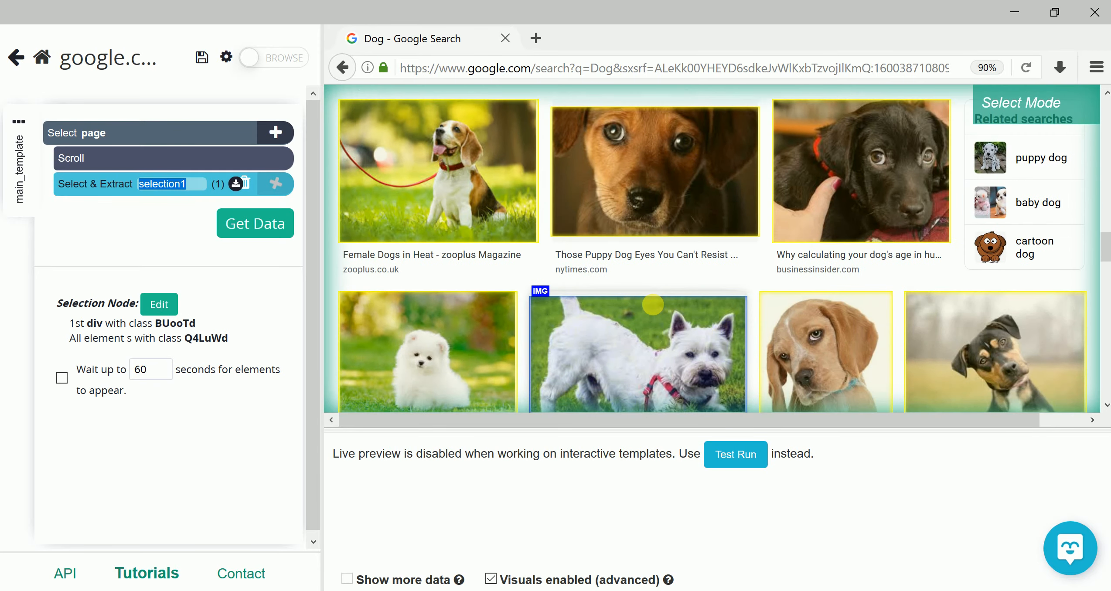
scroll(652, 292, "down", 10)
scroll(652, 305, "down", 7)
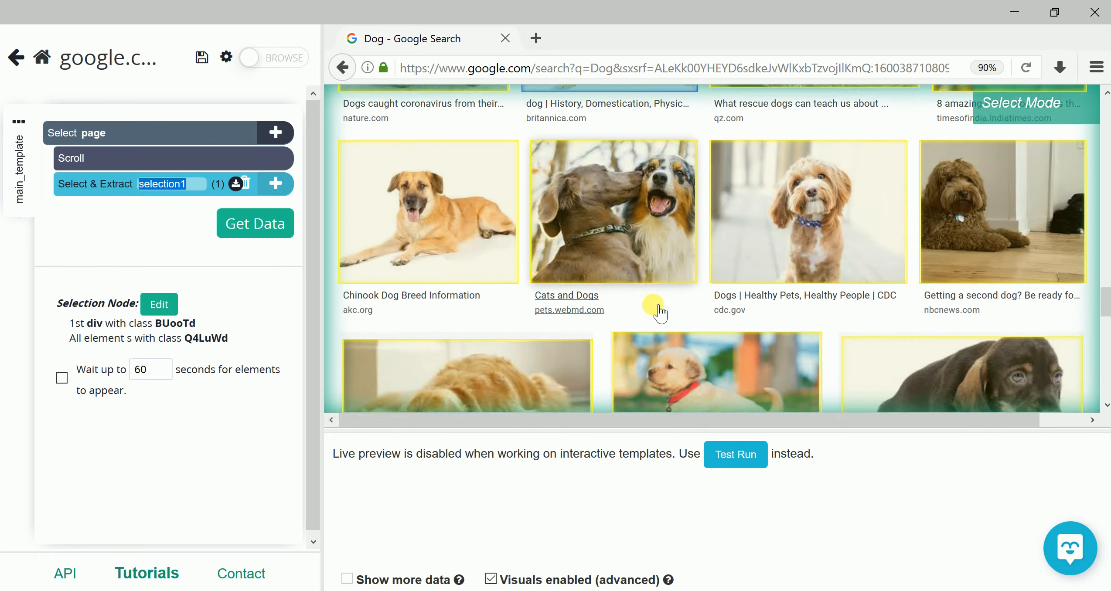
scroll(660, 312, "down", 17)
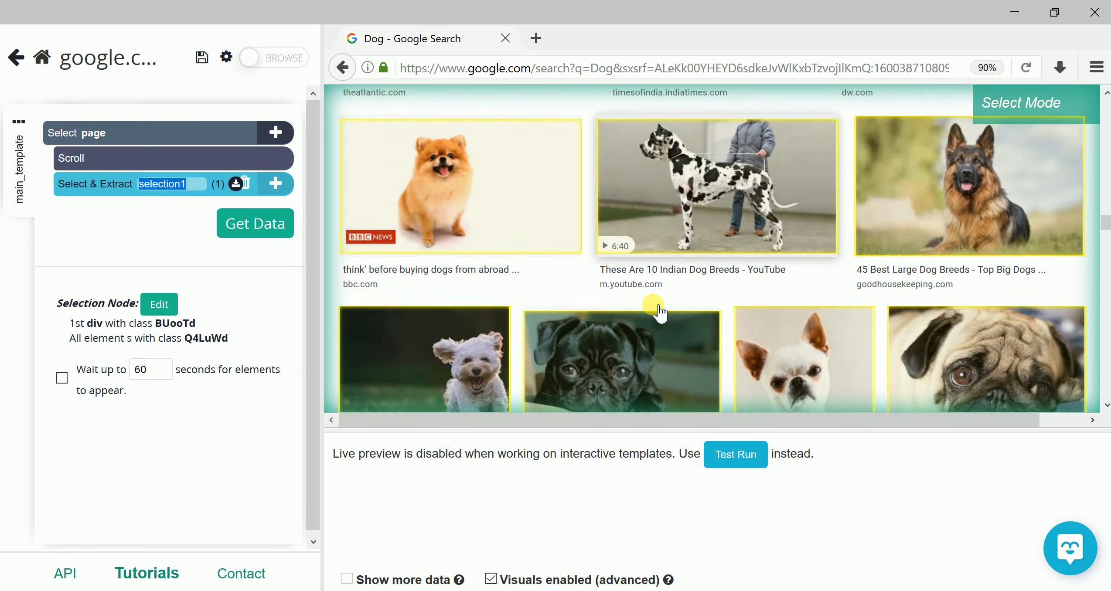
scroll(659, 312, "down", 6)
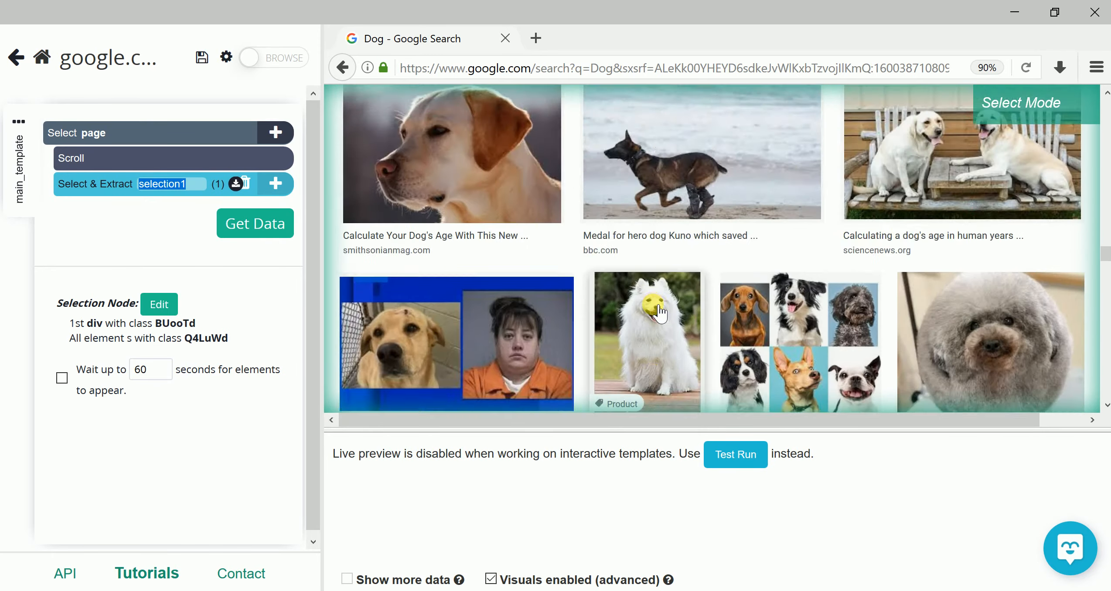
scroll(656, 316, "up", 4)
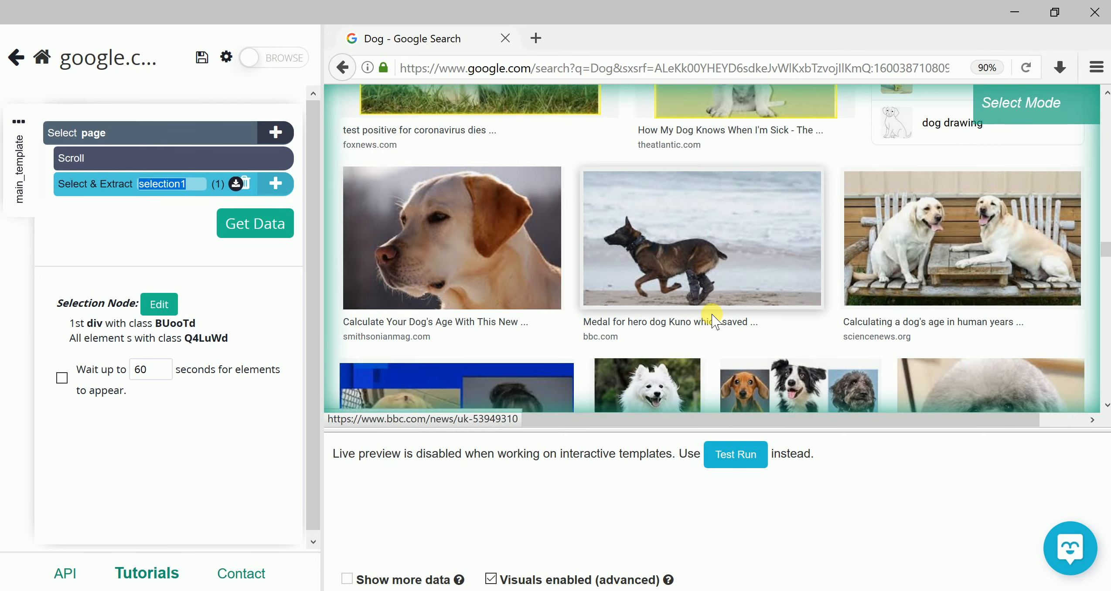
scroll(711, 314, "down", 2)
scroll(717, 322, "down", 8)
scroll(720, 322, "up", 6)
scroll(720, 322, "up", 10)
scroll(718, 322, "up", 8)
scroll(720, 323, "up", 10)
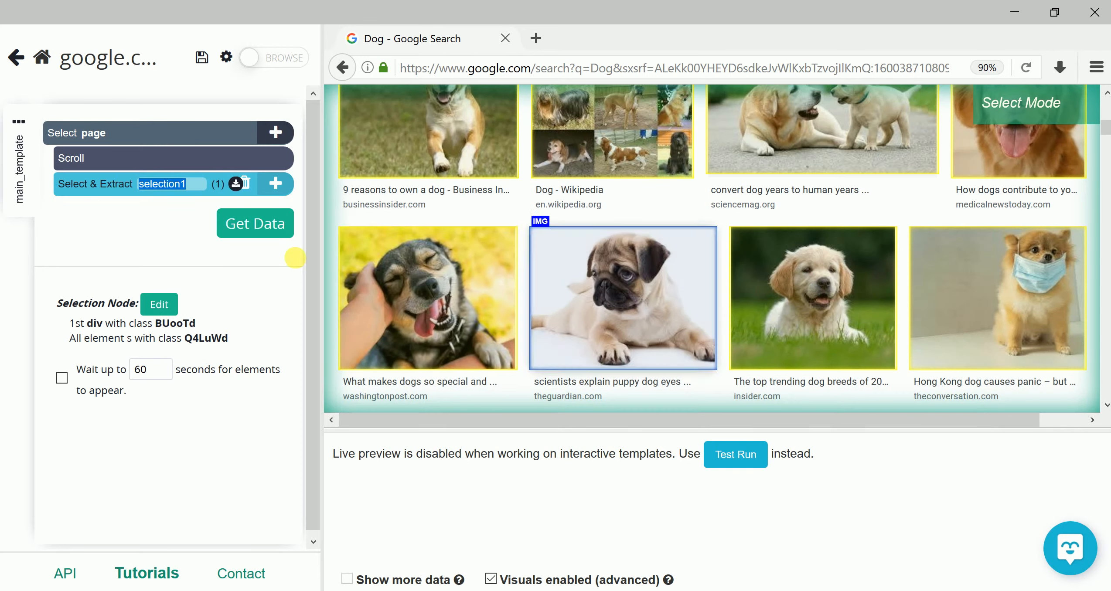
- Review the Scroll and page commands, then return to selection1 and add the second dog image, "The Best Dogs Of BBC Earth"
left_click(96, 161)
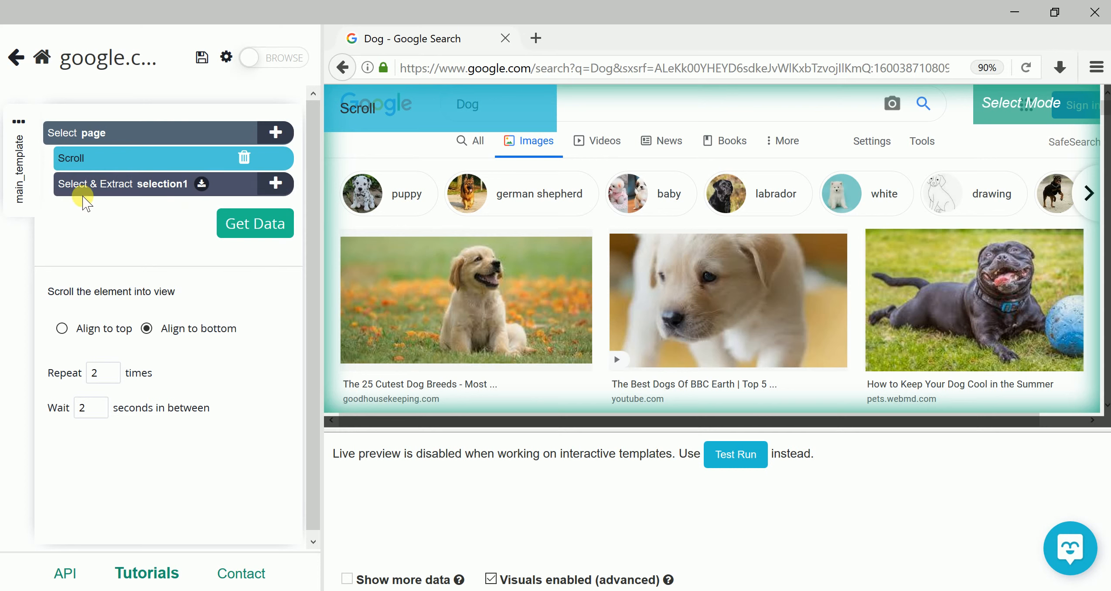
left_click(64, 133)
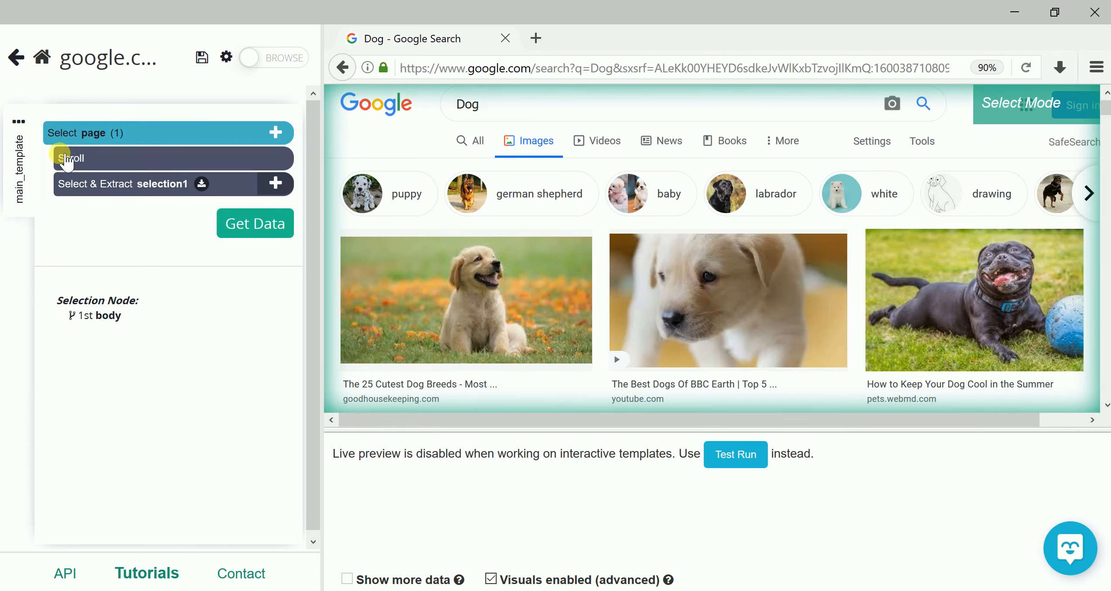
left_click(91, 192)
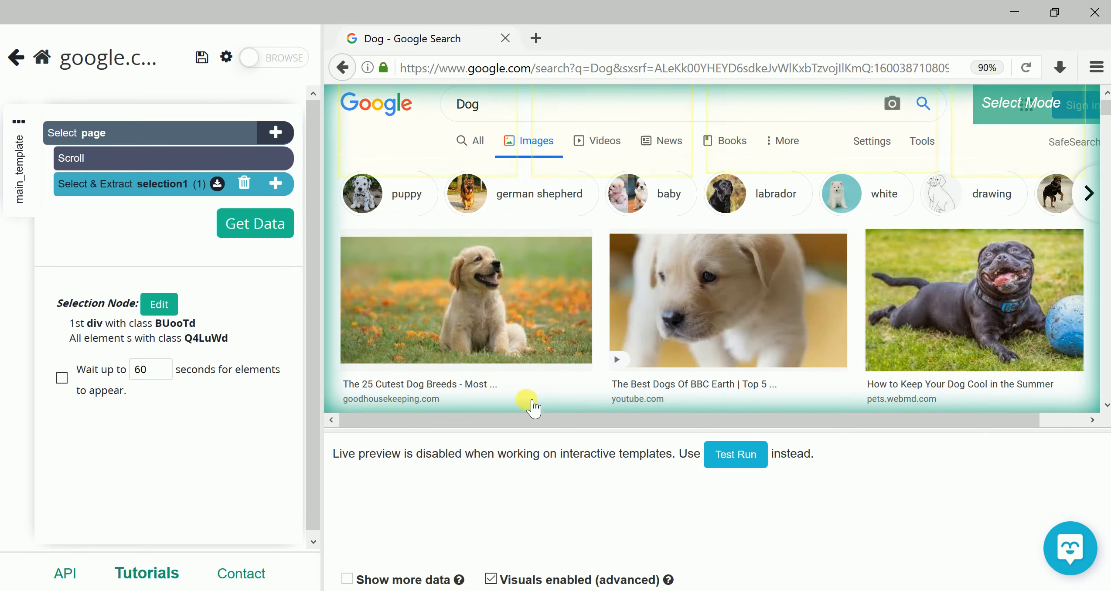
scroll(694, 318, "up", 1)
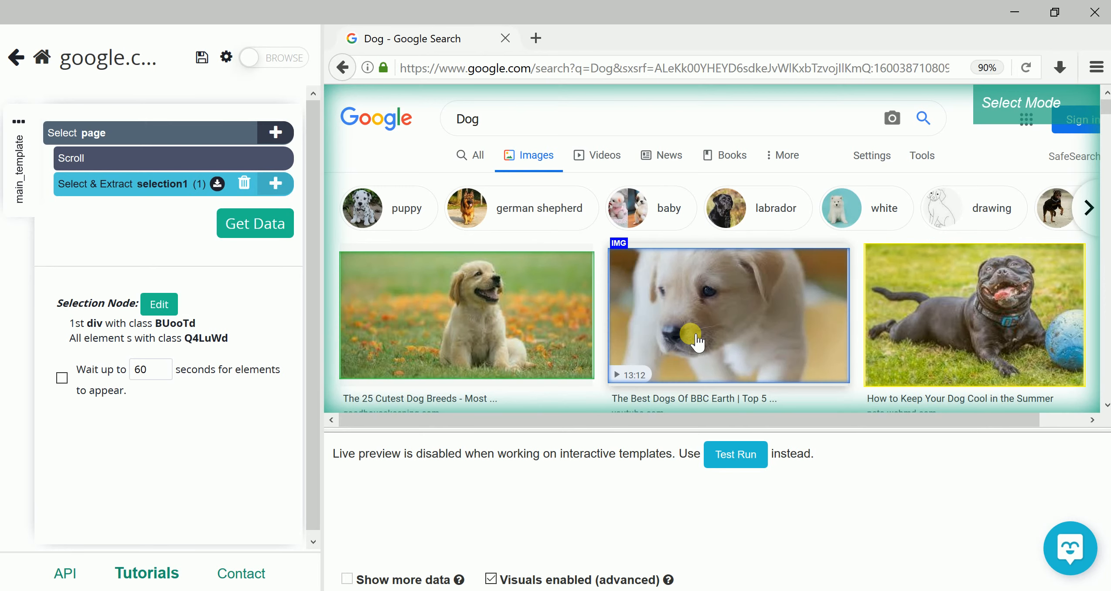
left_click(794, 373)
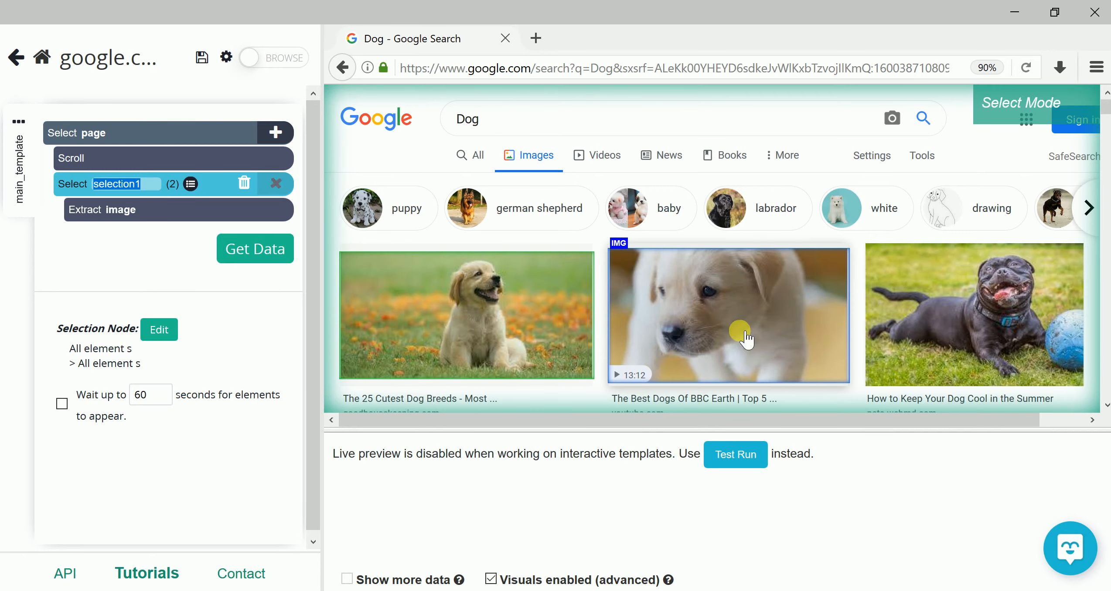
- Add the third dog image, "How to Keep Your Dog Cool in the Summer", to selection1
scroll(942, 359, "down", 3)
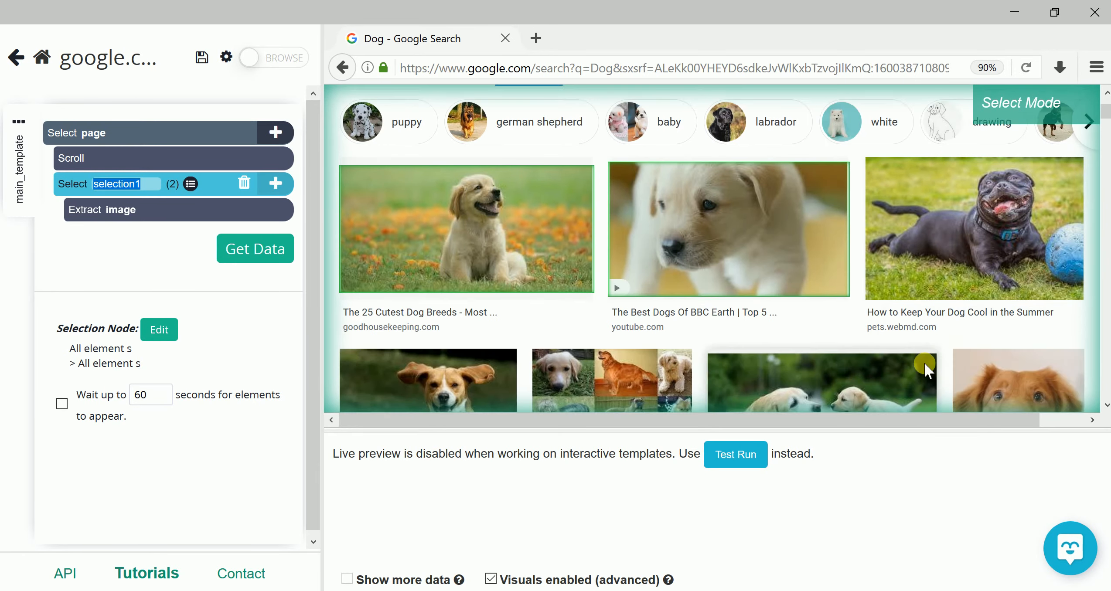
scroll(771, 347, "up", 2)
scroll(770, 340, "up", 1)
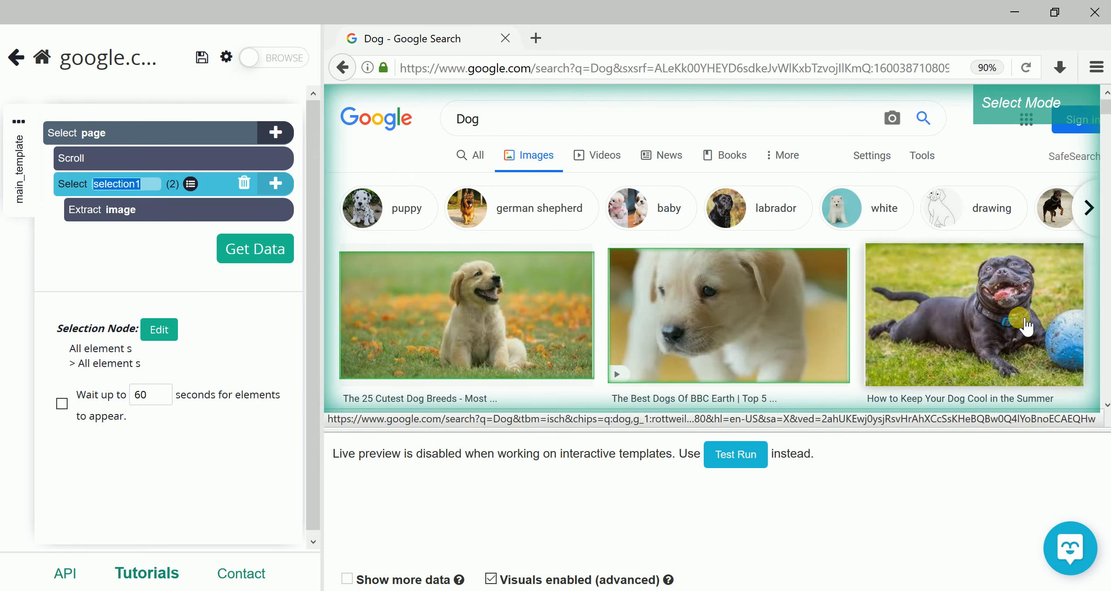
scroll(964, 323, "down", 2)
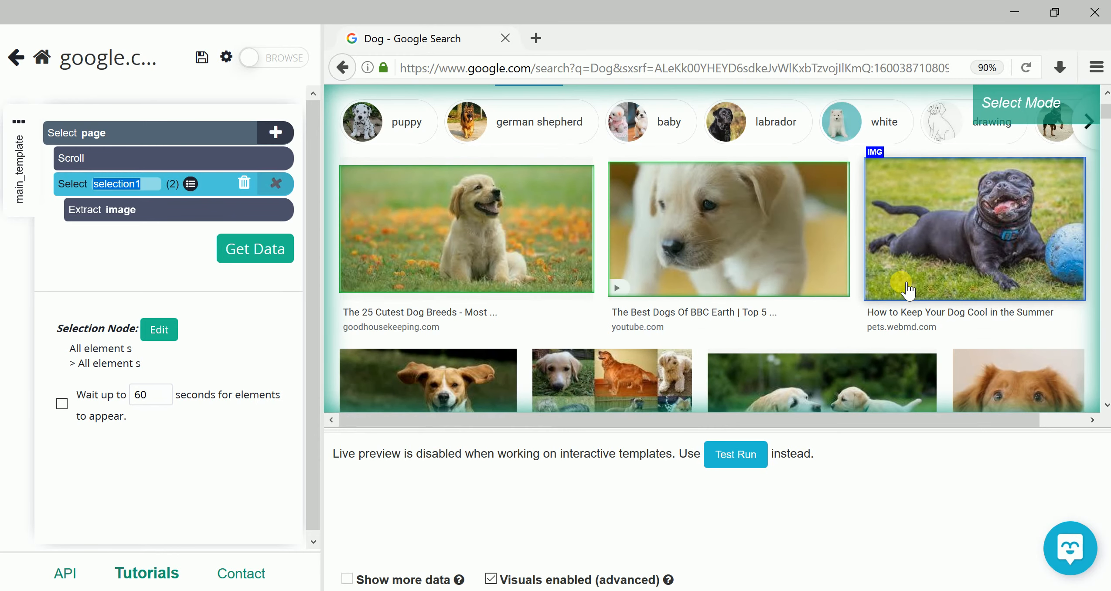
key("Return")
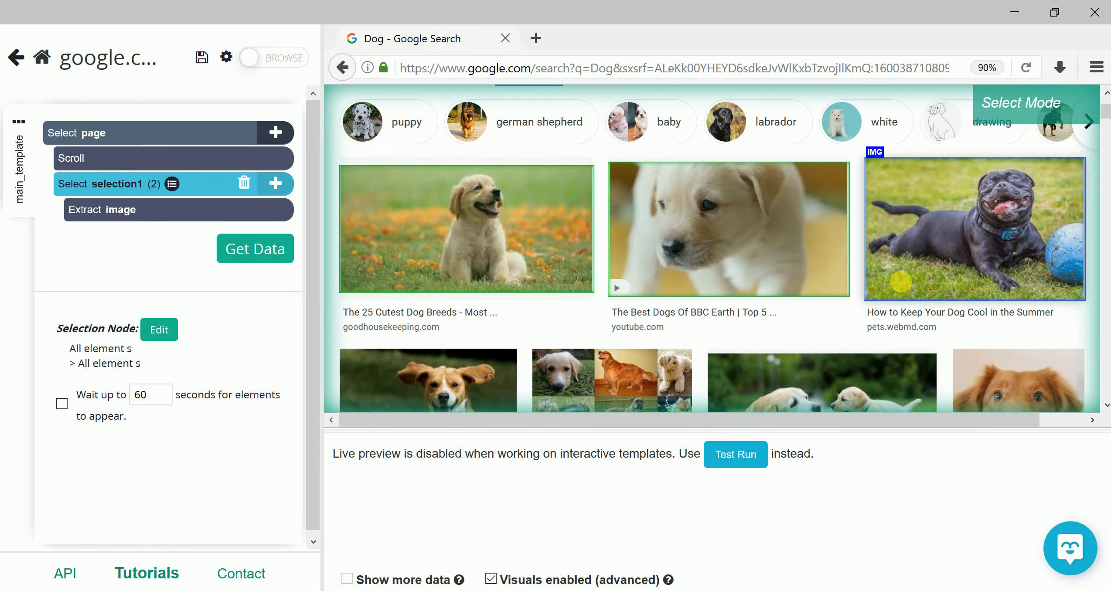
left_click(163, 182)
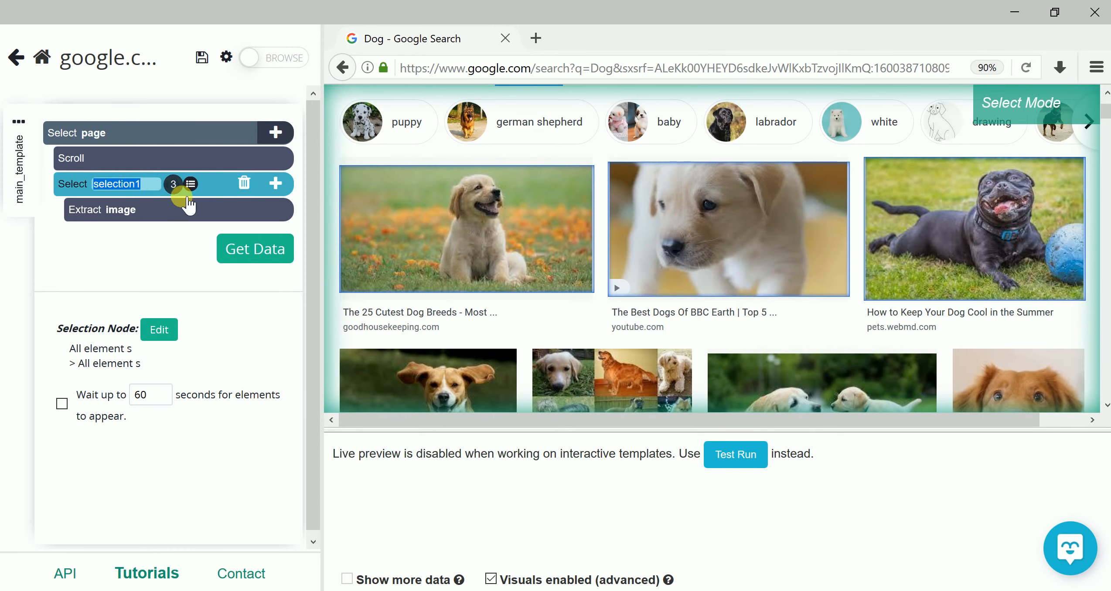
- Extend selection1 with the second-row image "9 reasons to own a dog" and check the selected images down the page
scroll(654, 322, "down", 2)
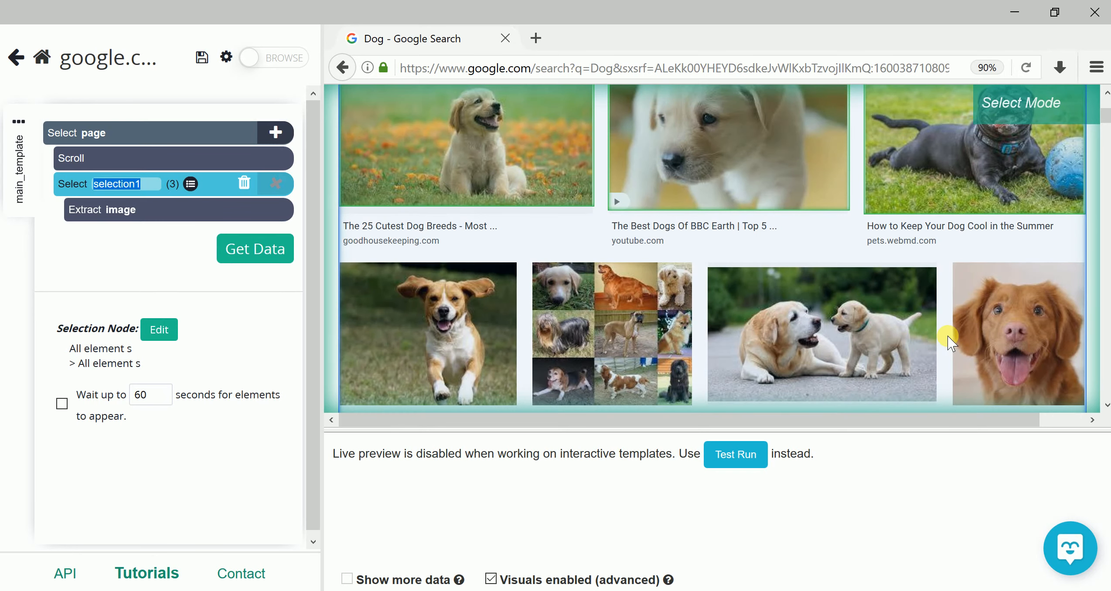
scroll(952, 346, "down", 2)
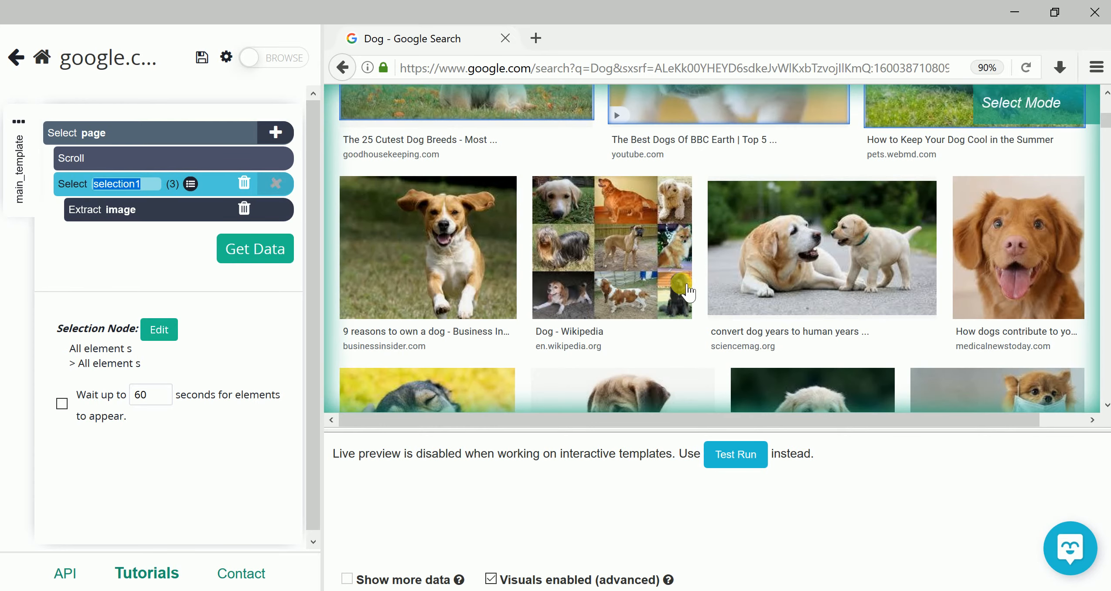
scroll(683, 294, "down", 5)
scroll(678, 296, "up", 7)
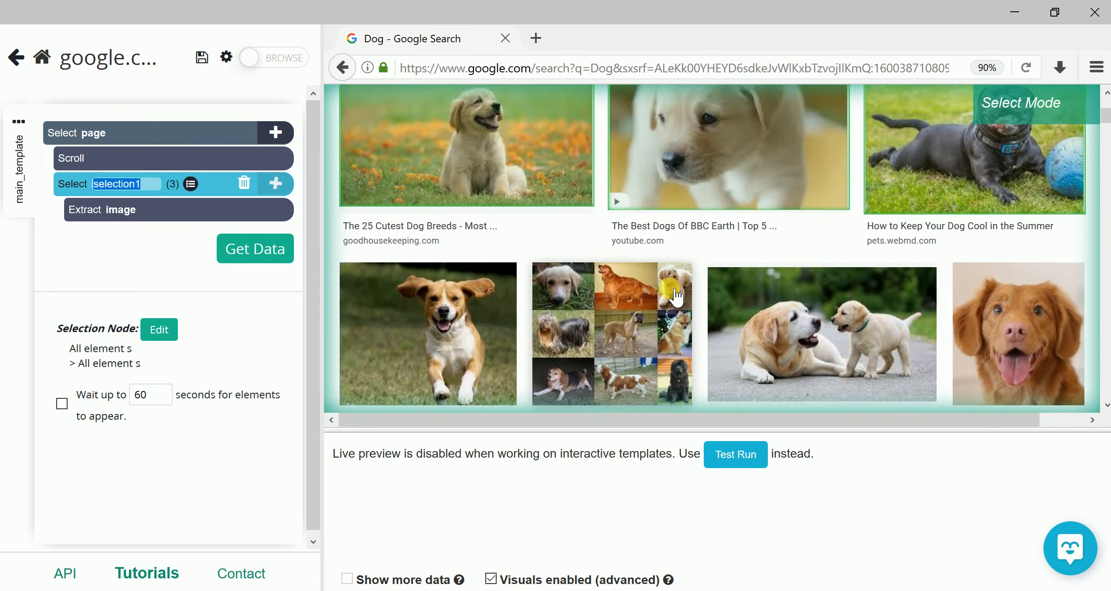
scroll(673, 298, "down", 2)
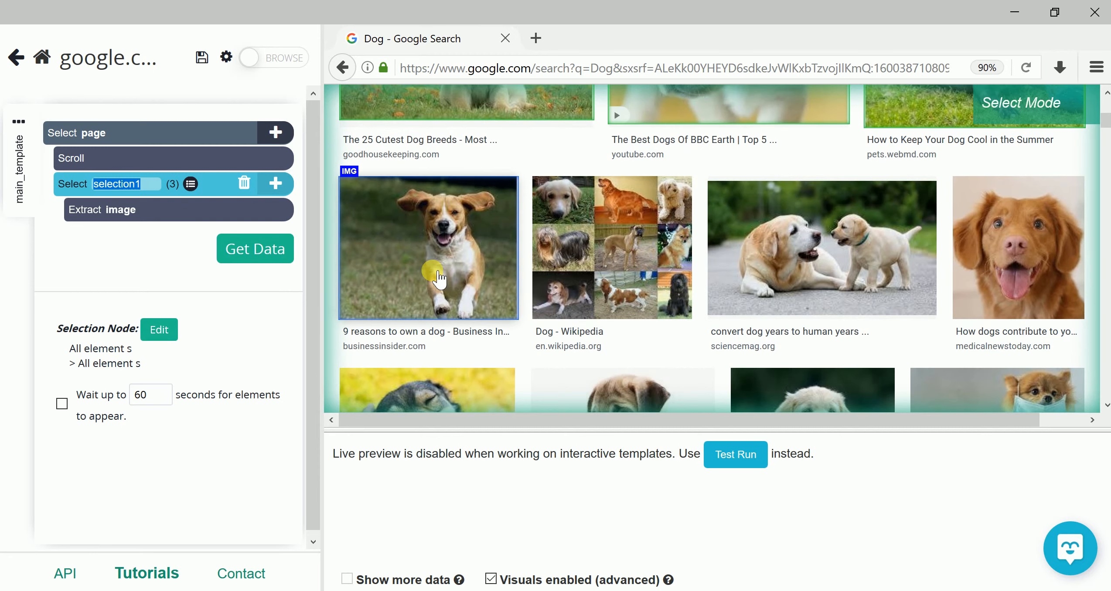
key("Return")
left_click(440, 276)
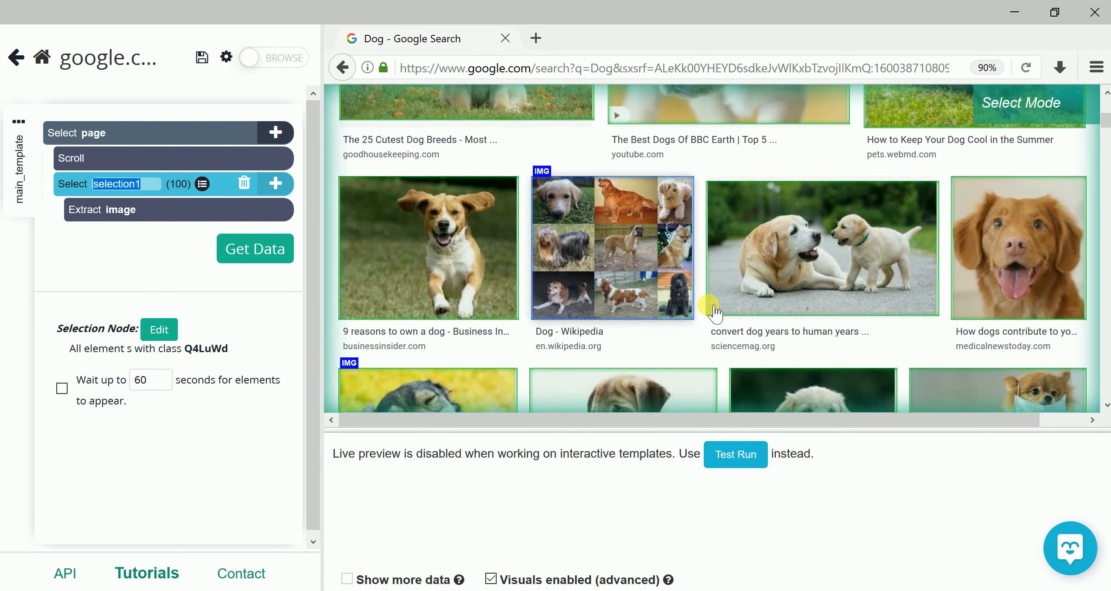
scroll(715, 313, "down", 4)
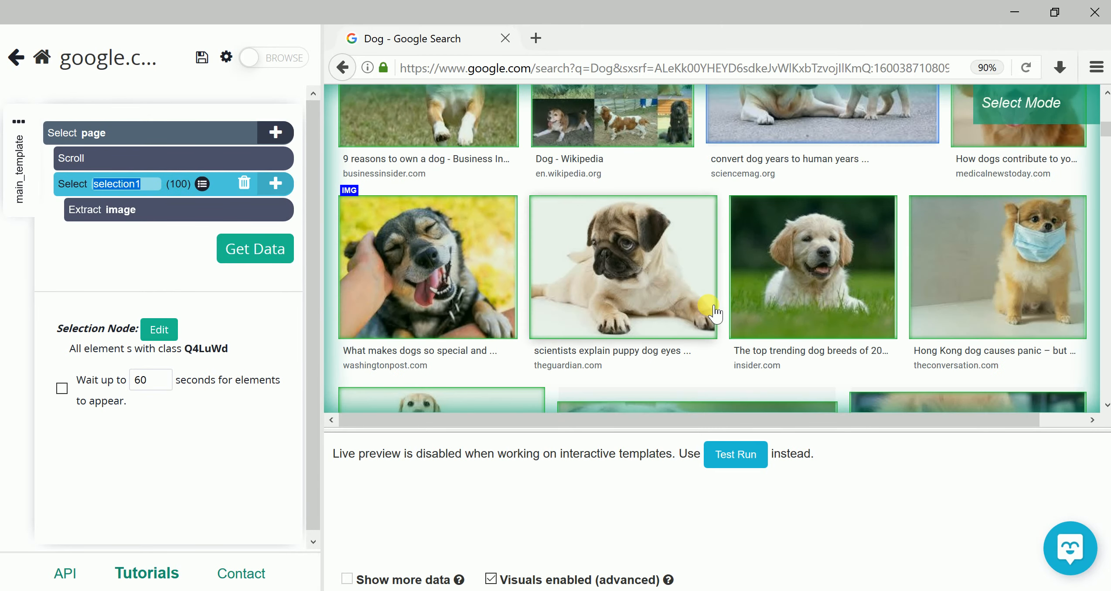
scroll(715, 313, "down", 4)
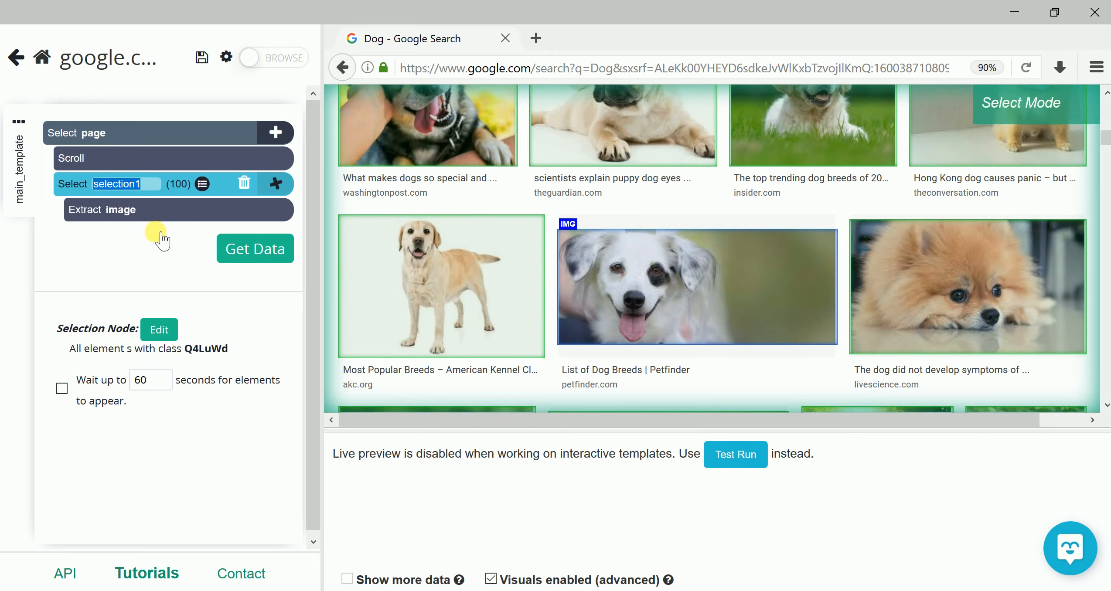
scroll(723, 290, "up", 4)
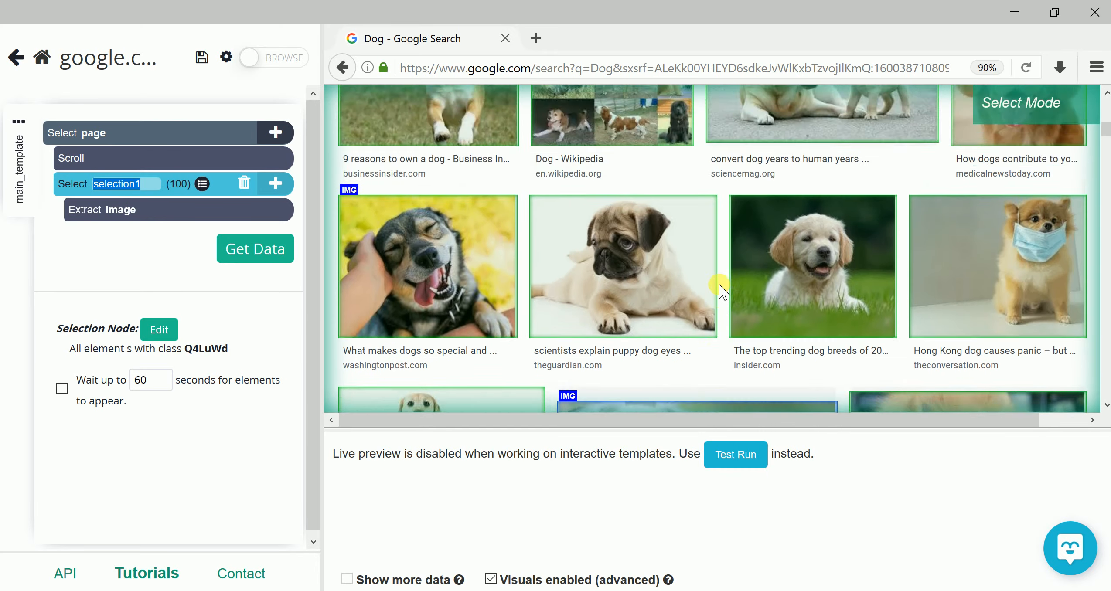
scroll(722, 291, "up", 8)
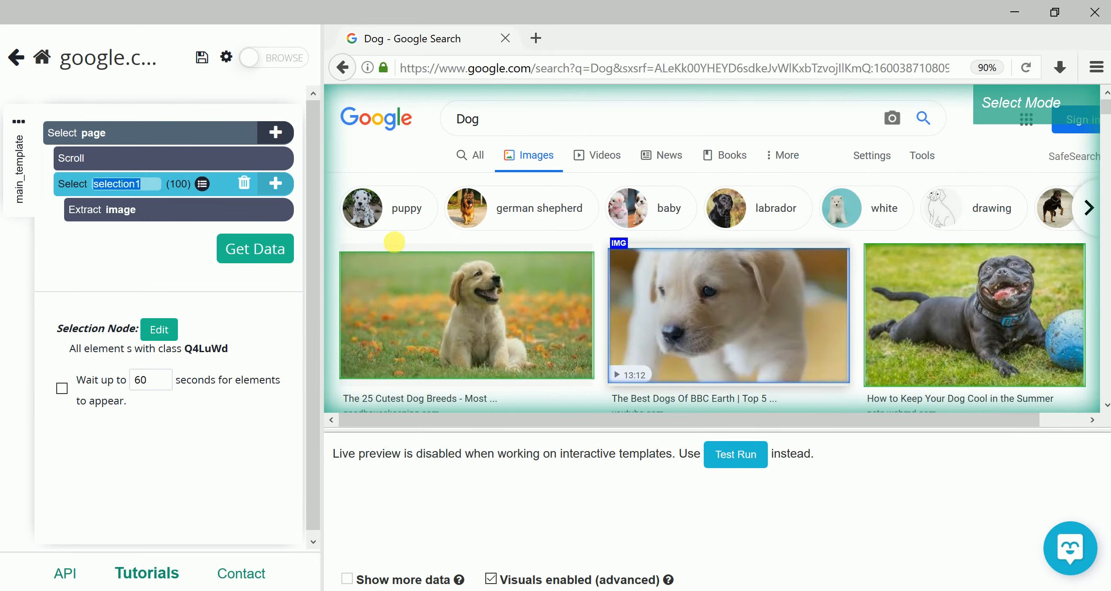
- Finish the google.com template and open its data retrieval page with the run options
left_click(248, 261)
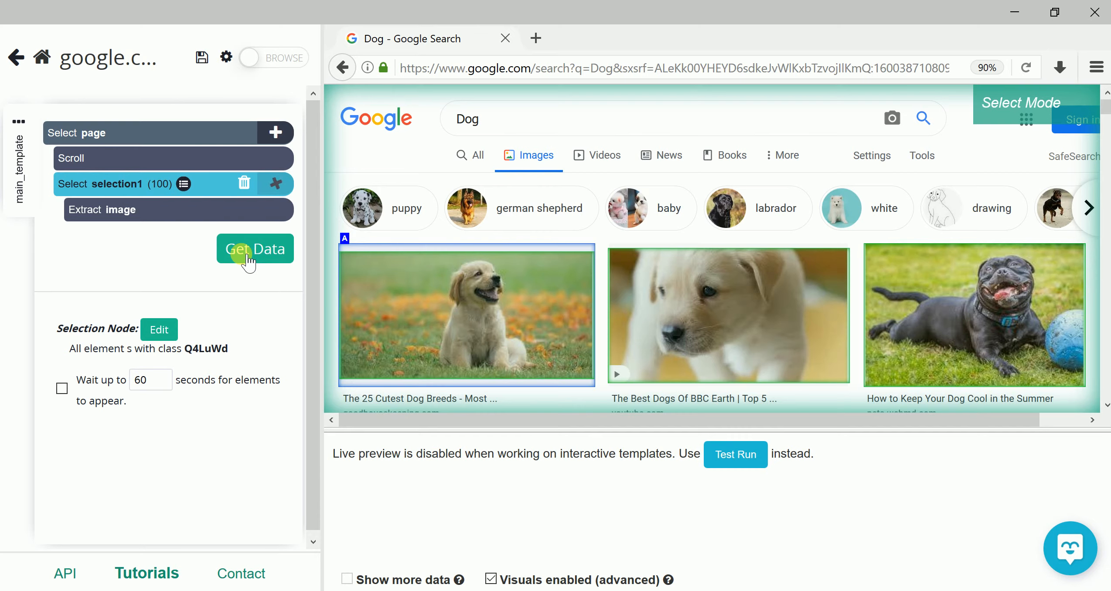
left_click(247, 260)
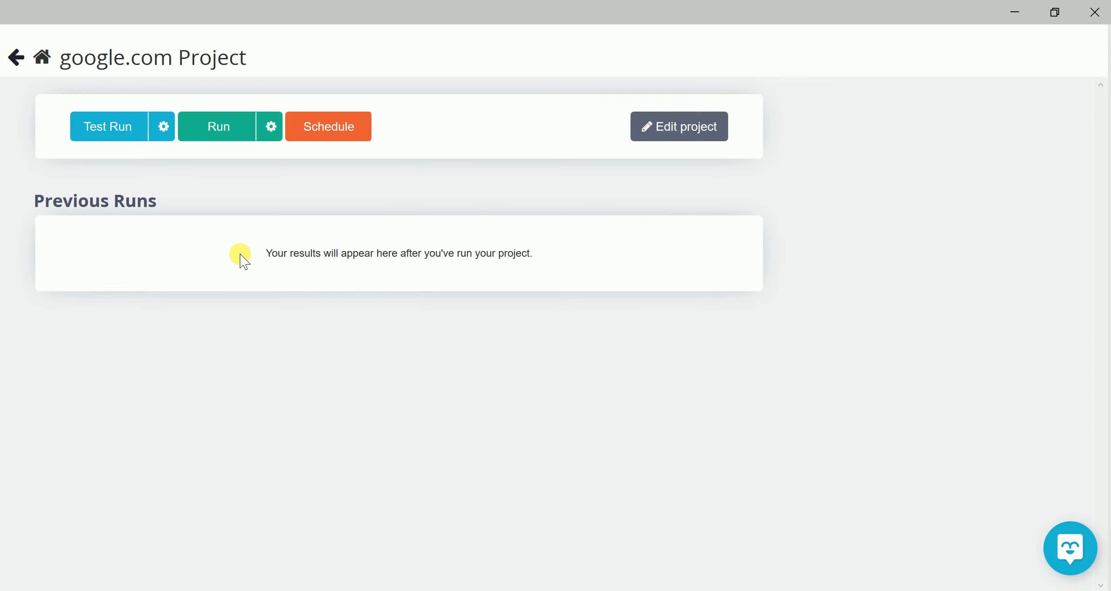
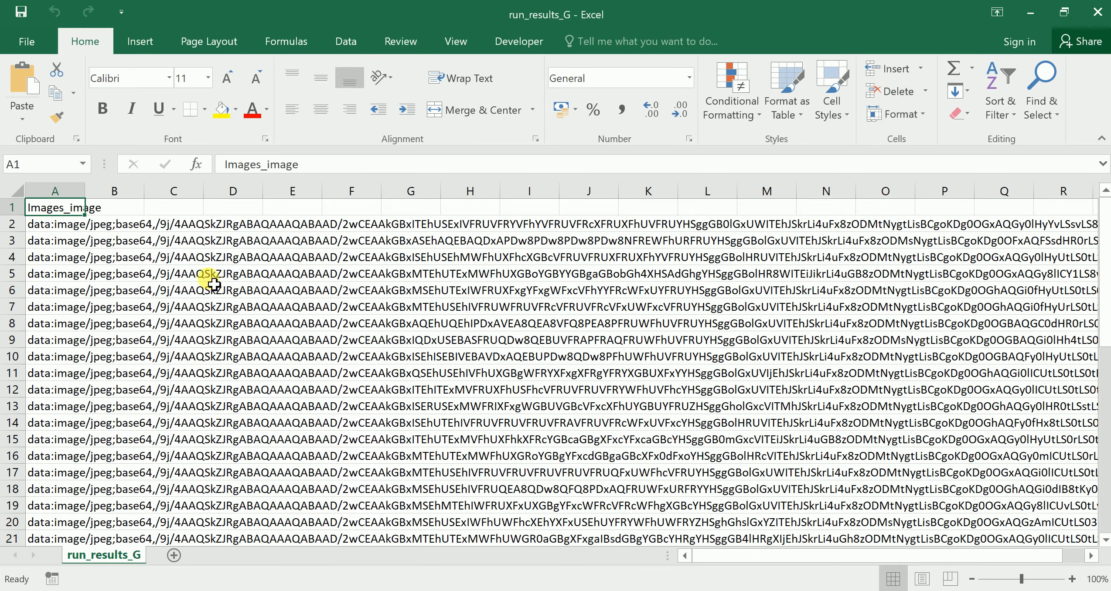
- In the Excel file run_results_G, review the extracted Images_image column and copy its first two image entries, cells A2:A3
scroll(145, 283, "down", 4)
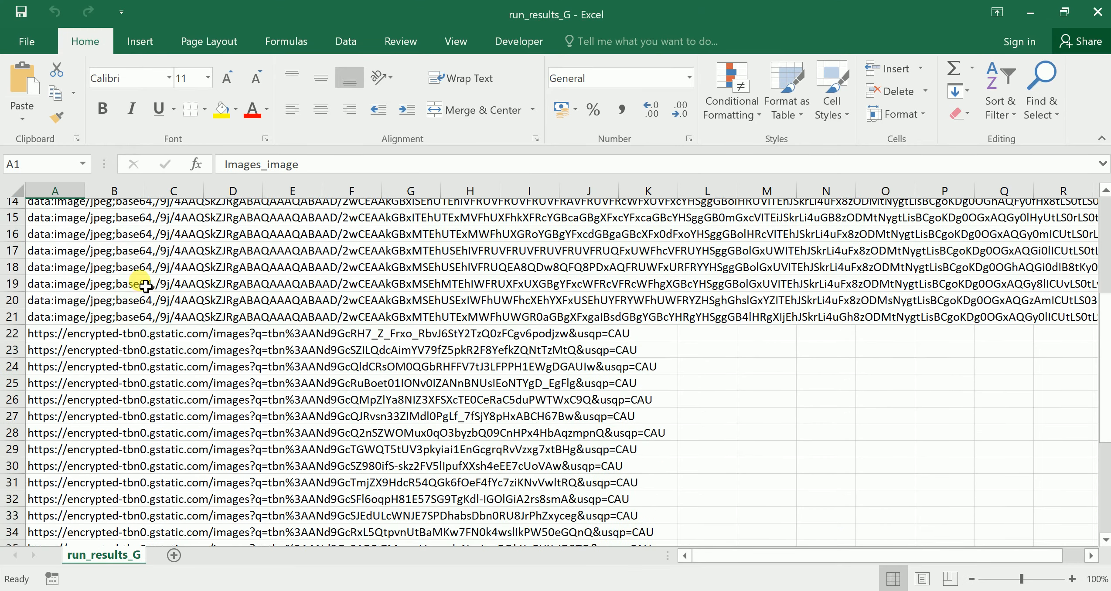
scroll(145, 286, "up", 5)
scroll(145, 286, "down", 15)
scroll(145, 286, "up", 15)
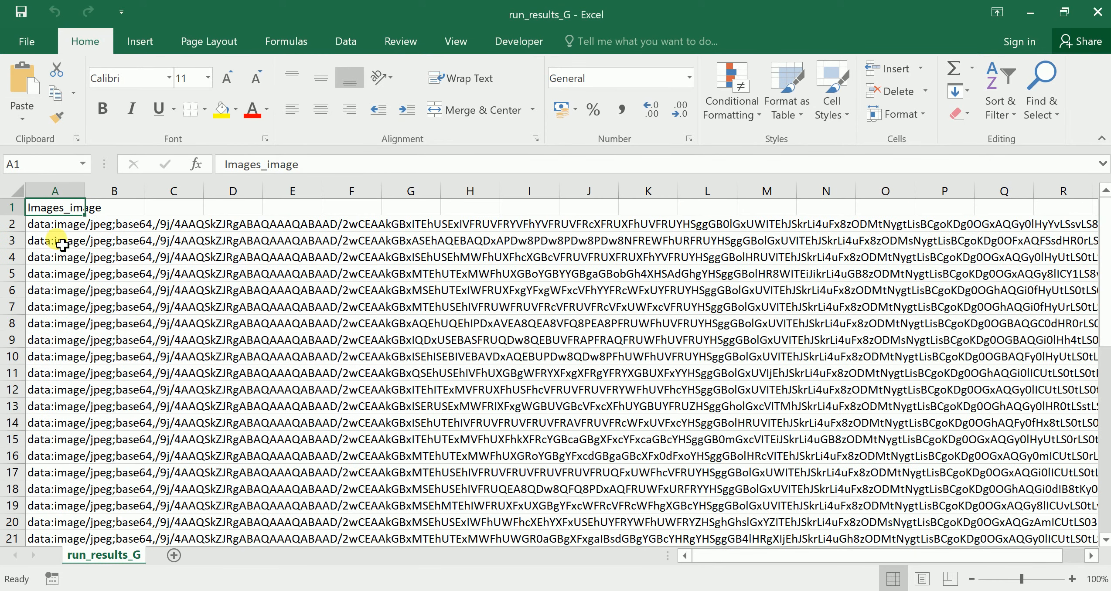
left_click_drag(57, 227, 58, 246)
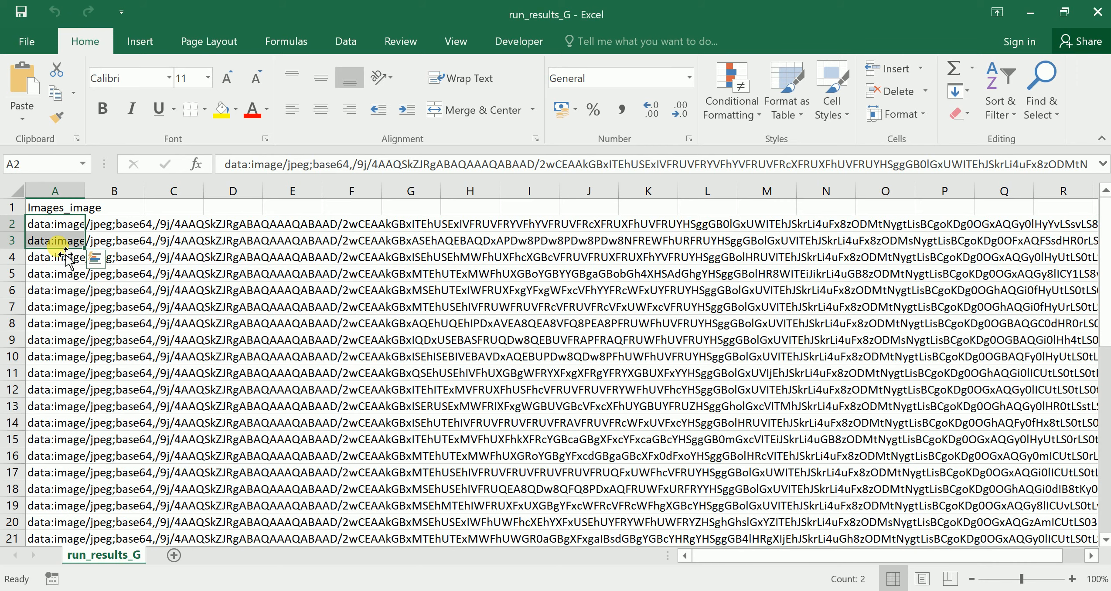
key("ctrl+c")
left_click(192, 242)
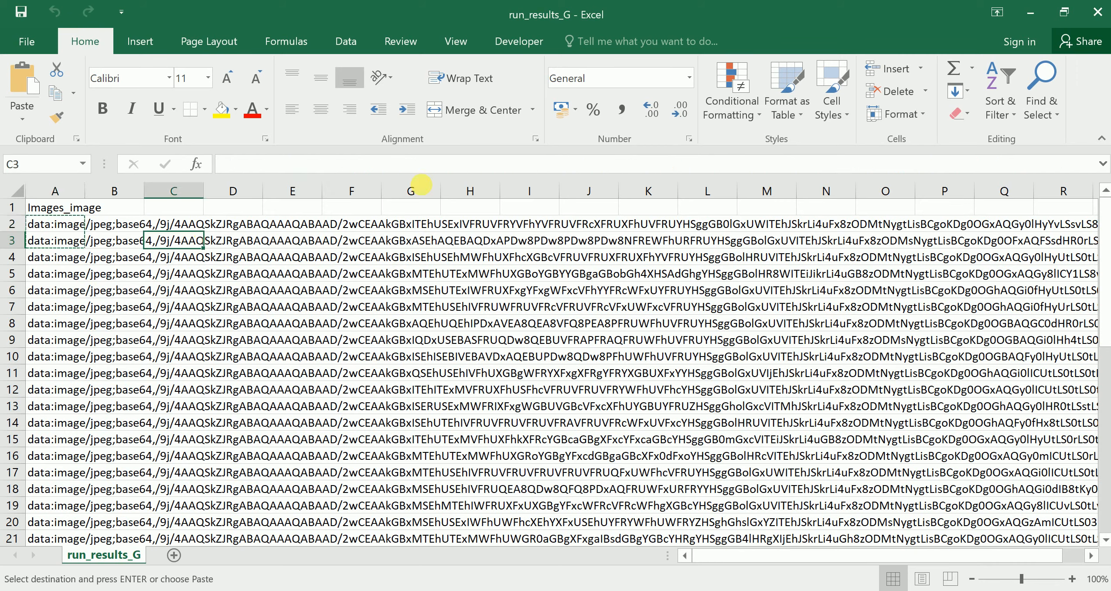
- Switch to Chrome, search Google for "tabs to download chrome extension" and open the Tab Save result
left_click(1030, 13)
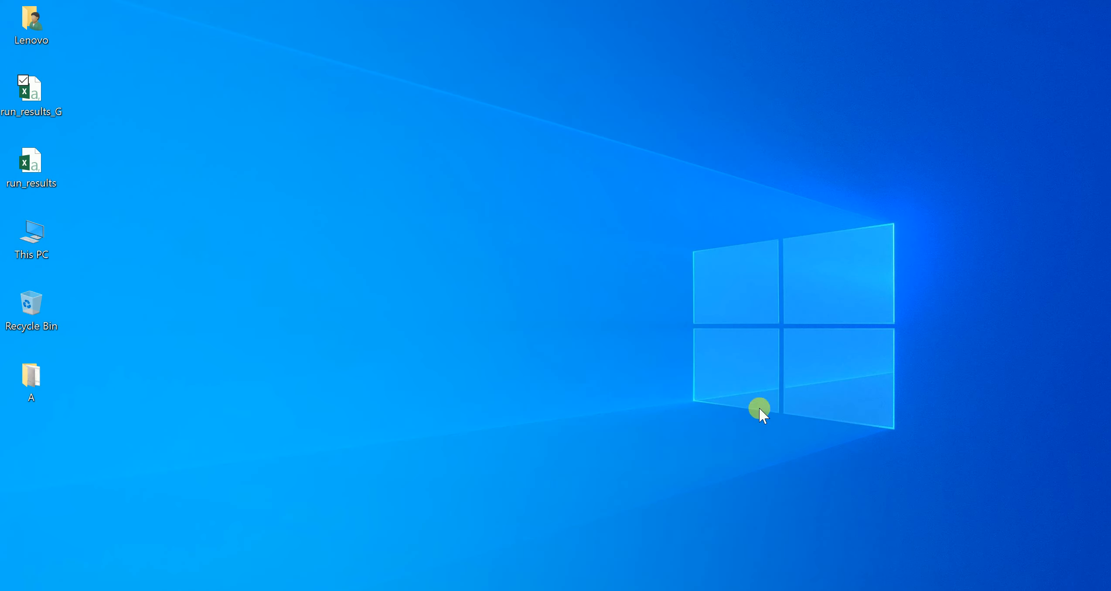
left_click(545, 590)
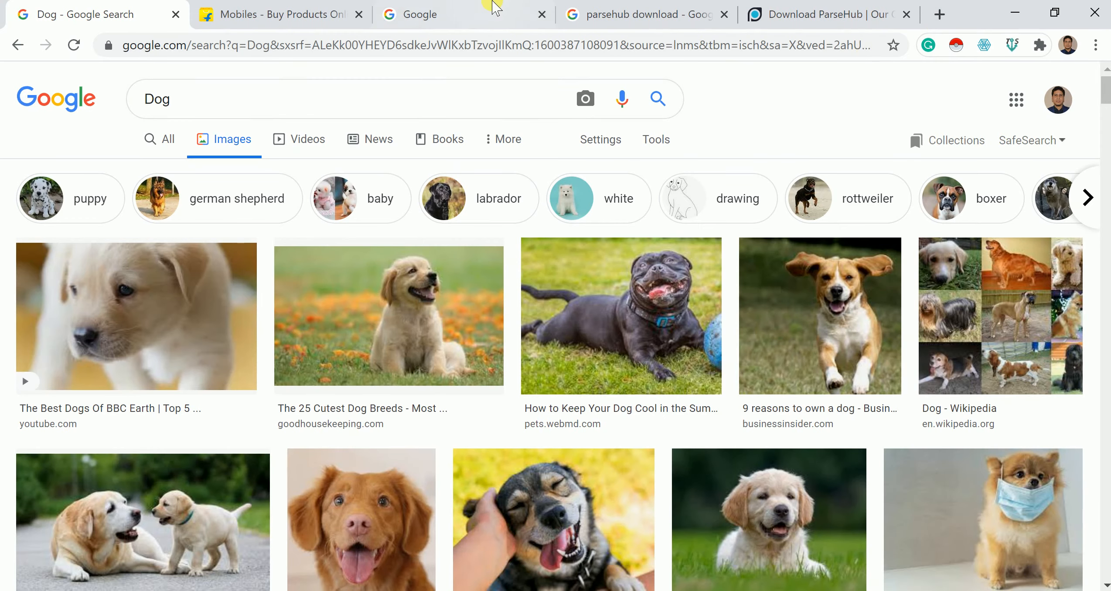
left_click(476, 8)
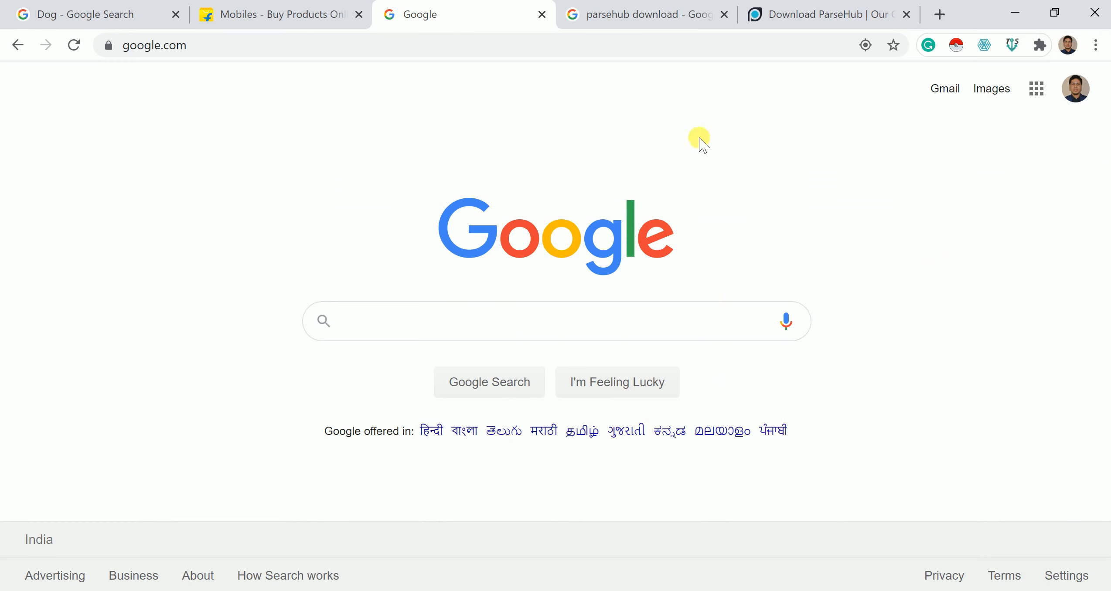
left_click(584, 330)
type("tabs")
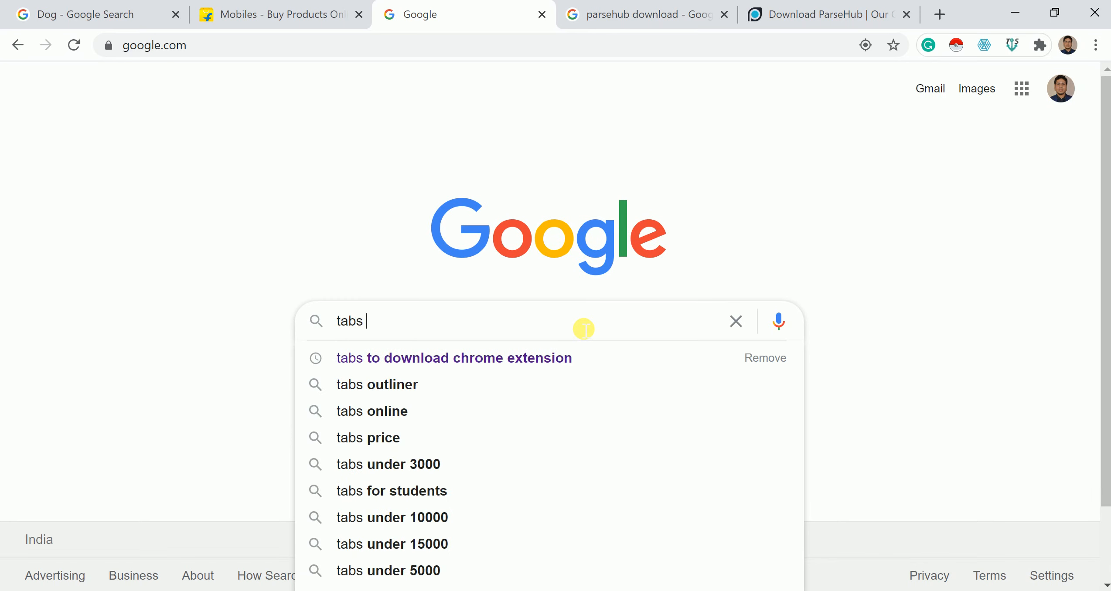
key("Down")
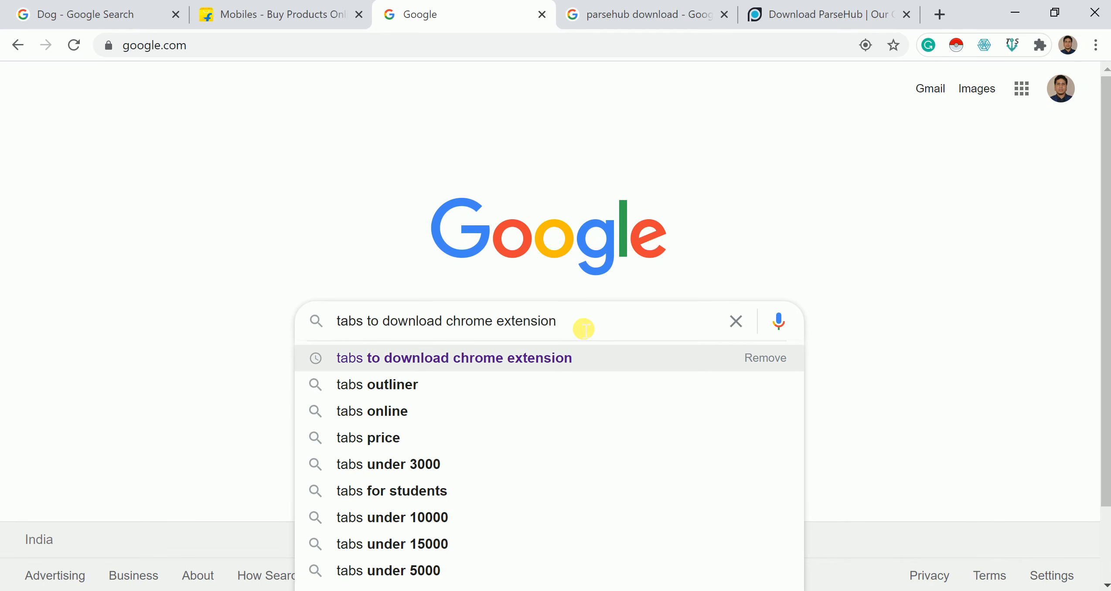
key("Return")
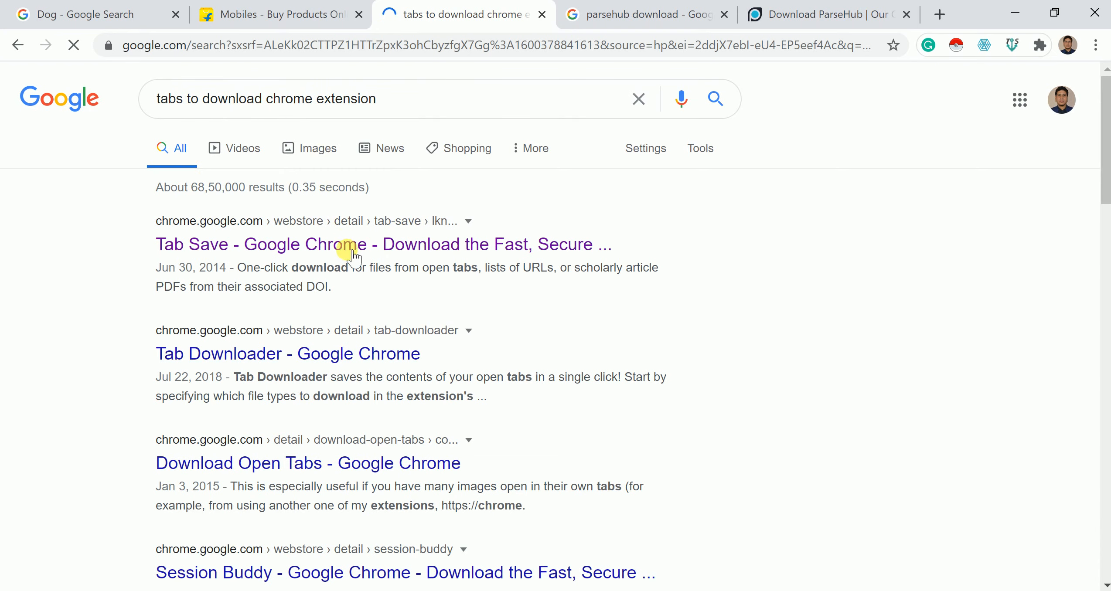
left_click(214, 247)
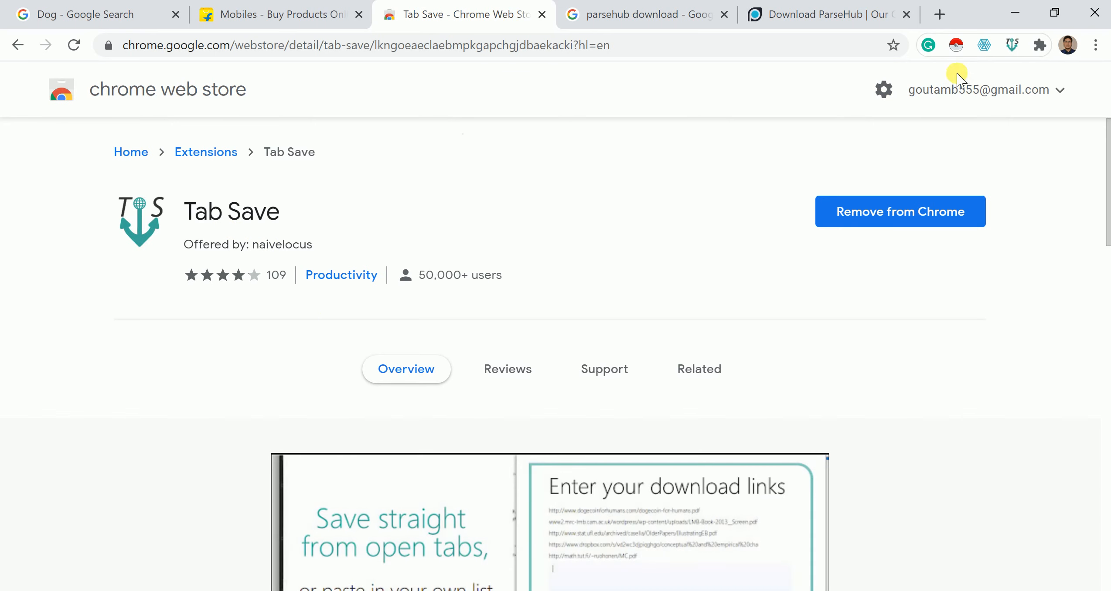
- Paste the two copied image entries as download links in the Tab Save extension and download them
left_click(1012, 46)
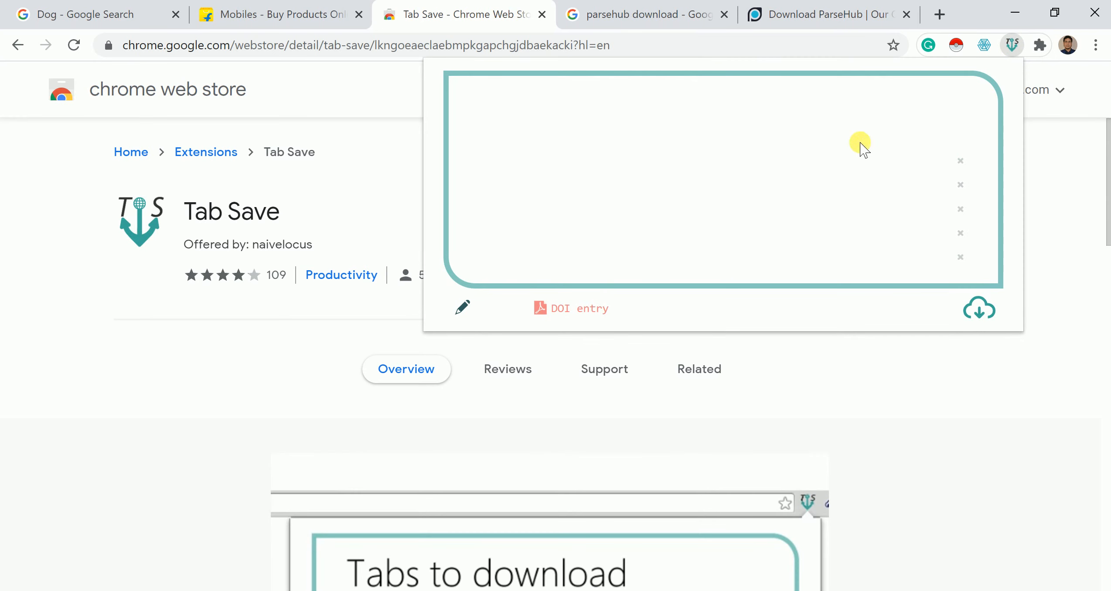
left_click(461, 310)
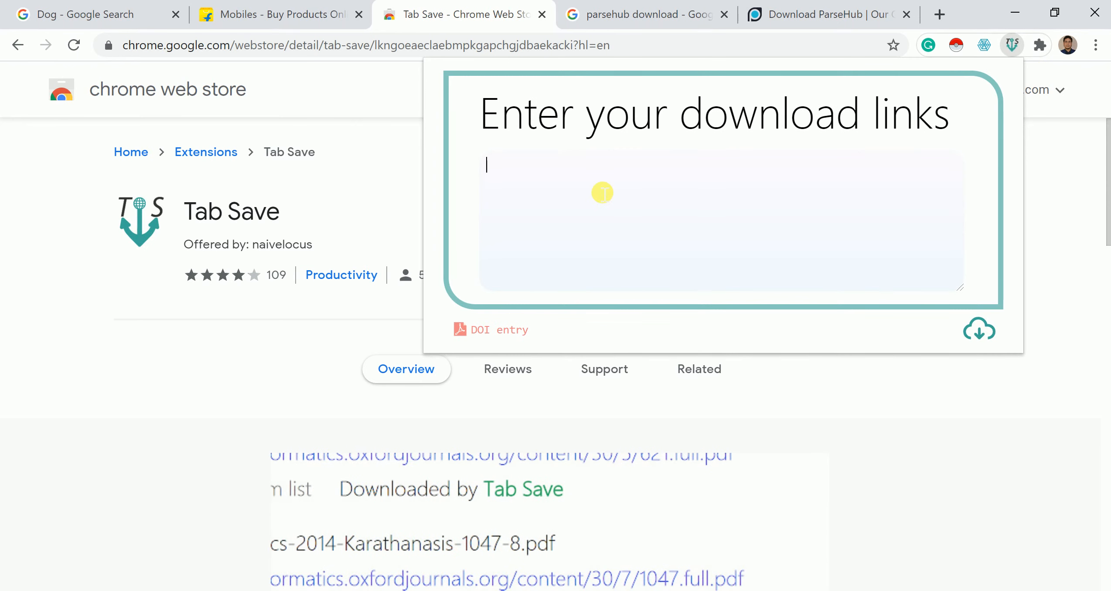
key("ctrl+v")
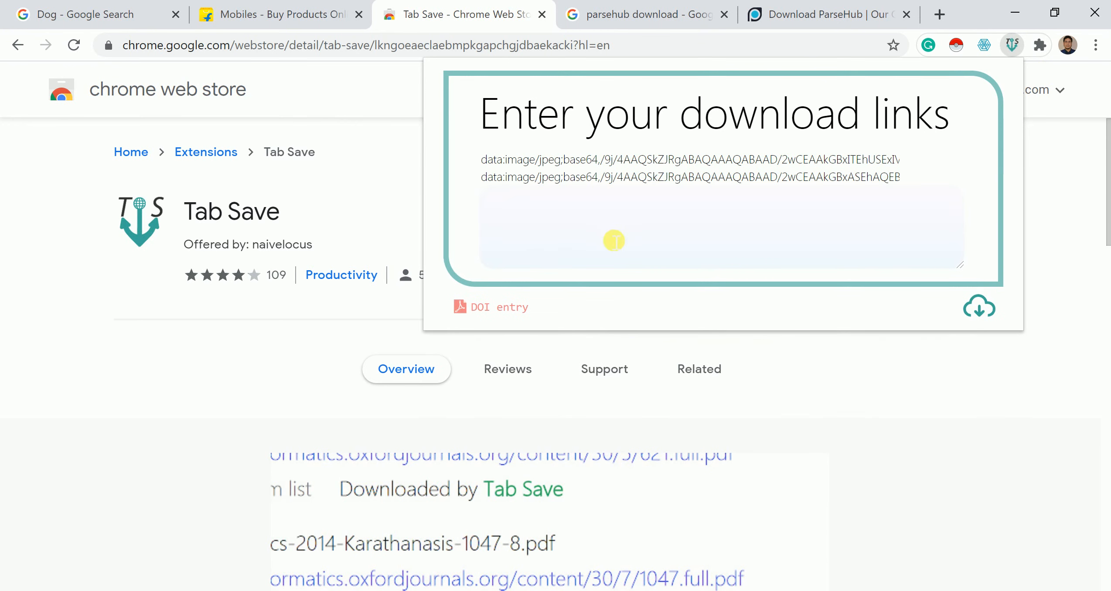
left_click(981, 311)
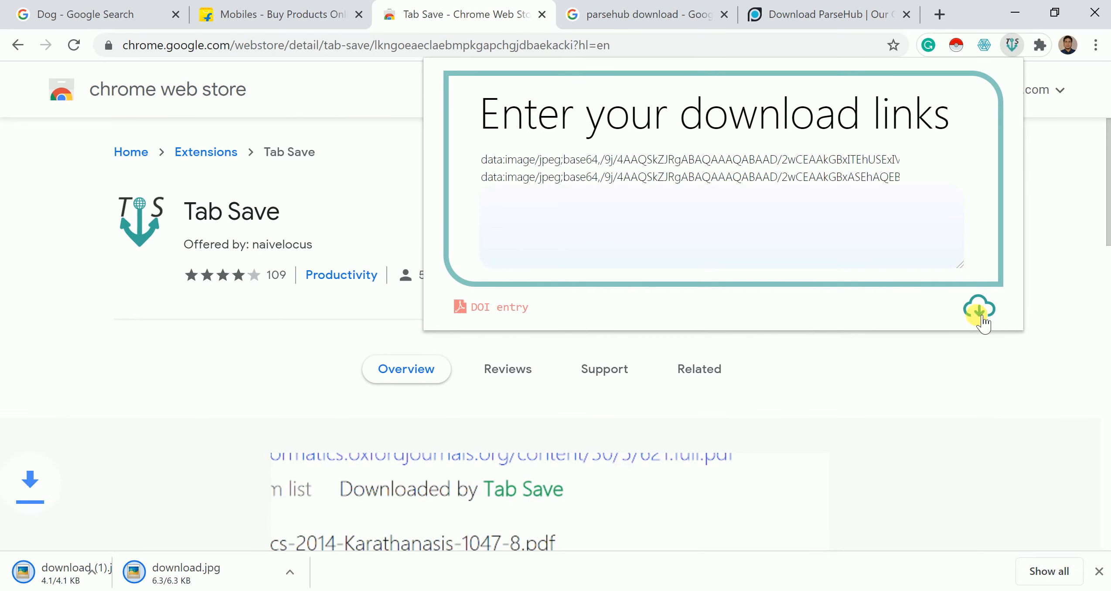
- Show the downloaded files in their folder and view the images, including download.jpg
left_click(1051, 571)
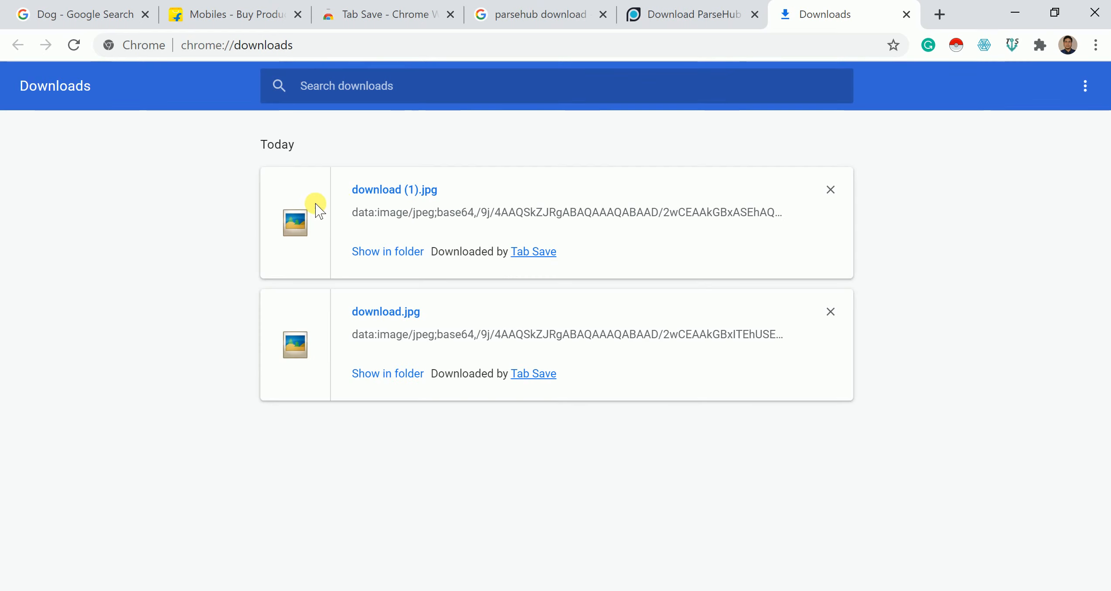
left_click(406, 251)
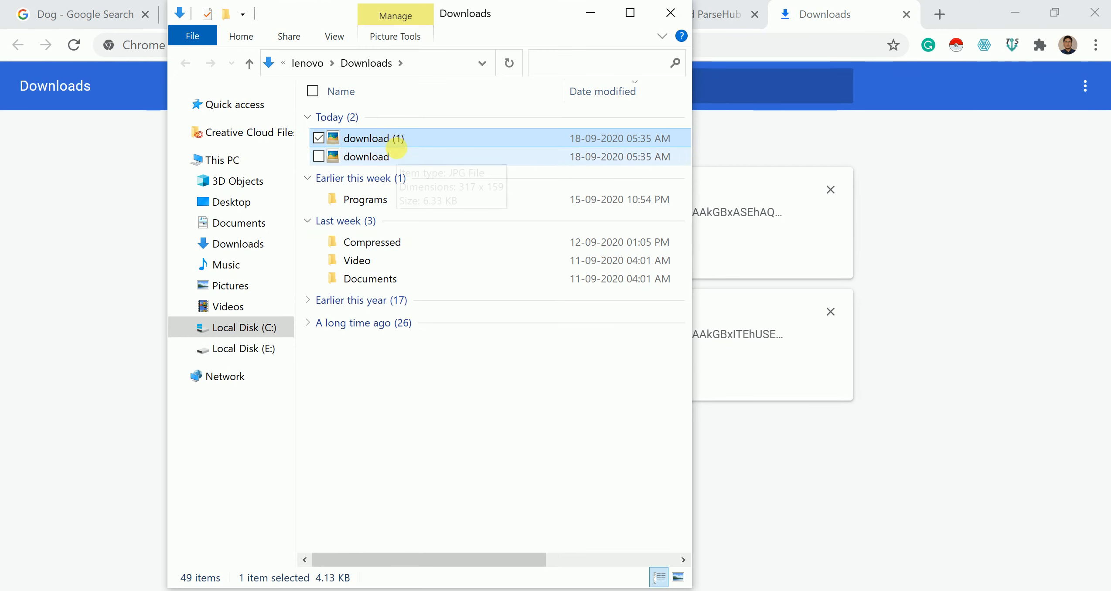
key("Right")
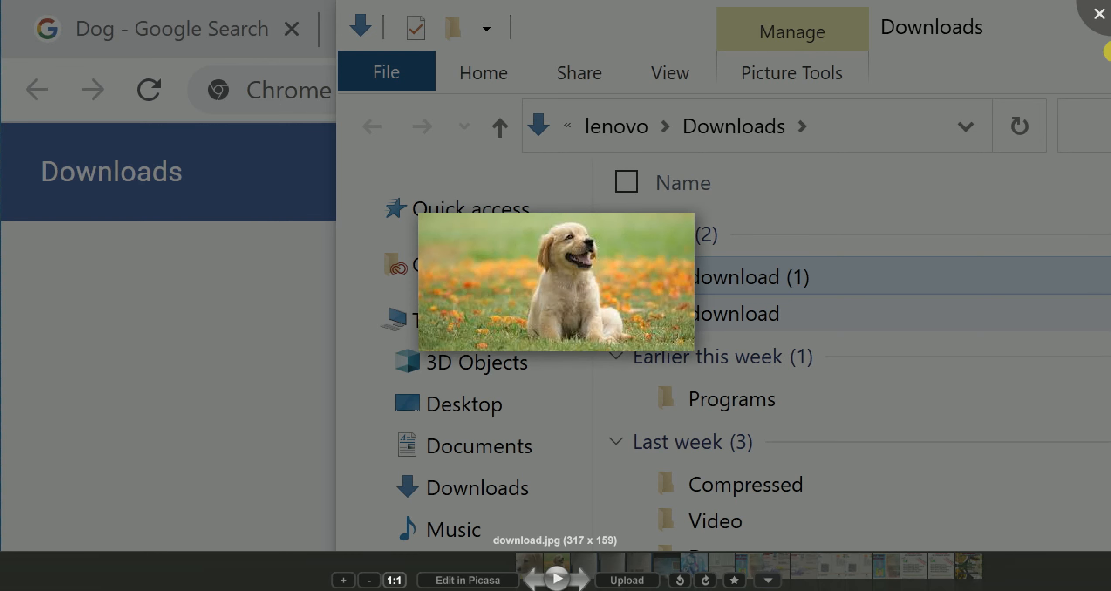
left_click(1100, 16)
left_click(589, 13)
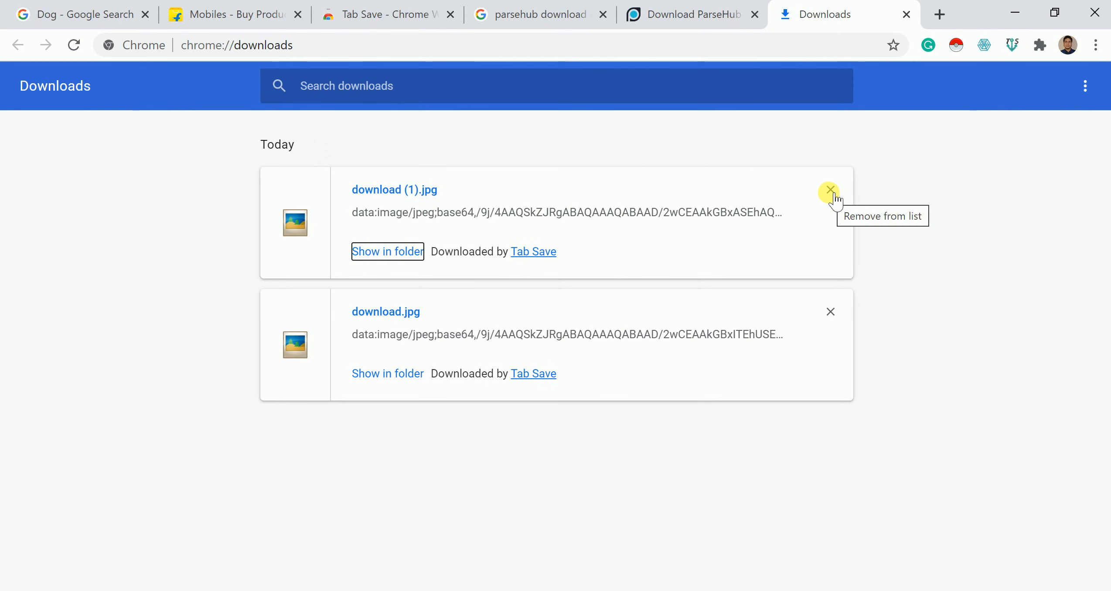
- Remove download (1).jpg and download.jpg from the browser's downloads list and return to the Dog image results
left_click(831, 191)
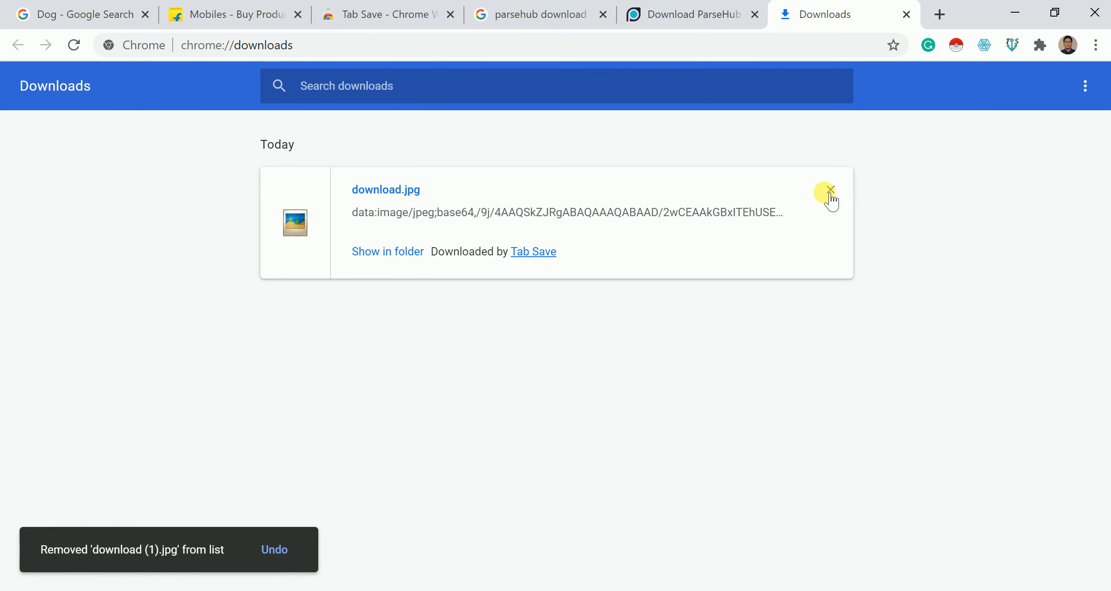
left_click(831, 192)
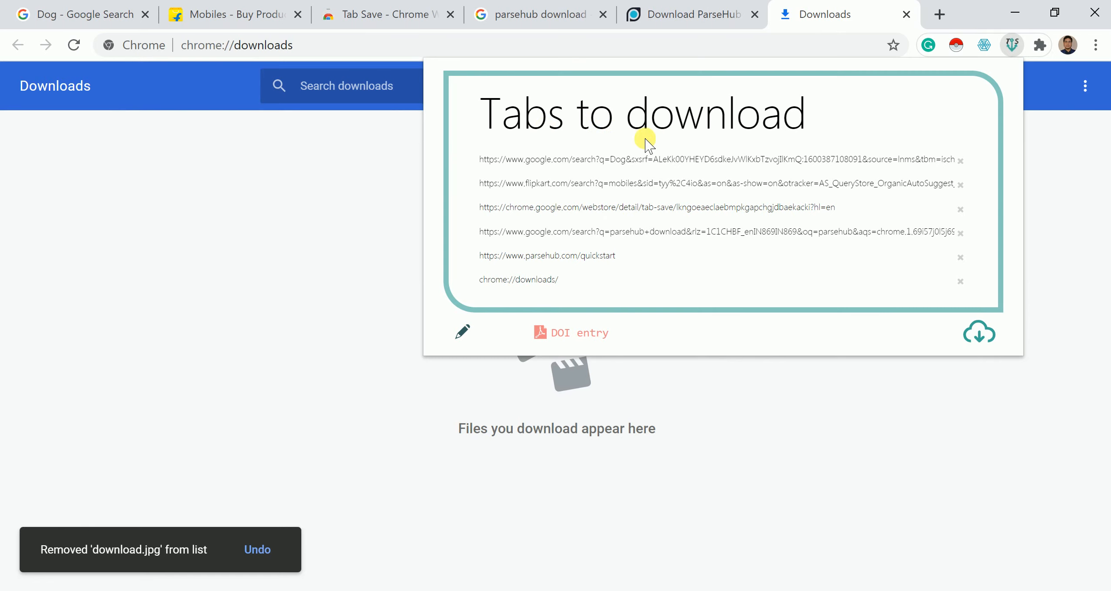
left_click(362, 14)
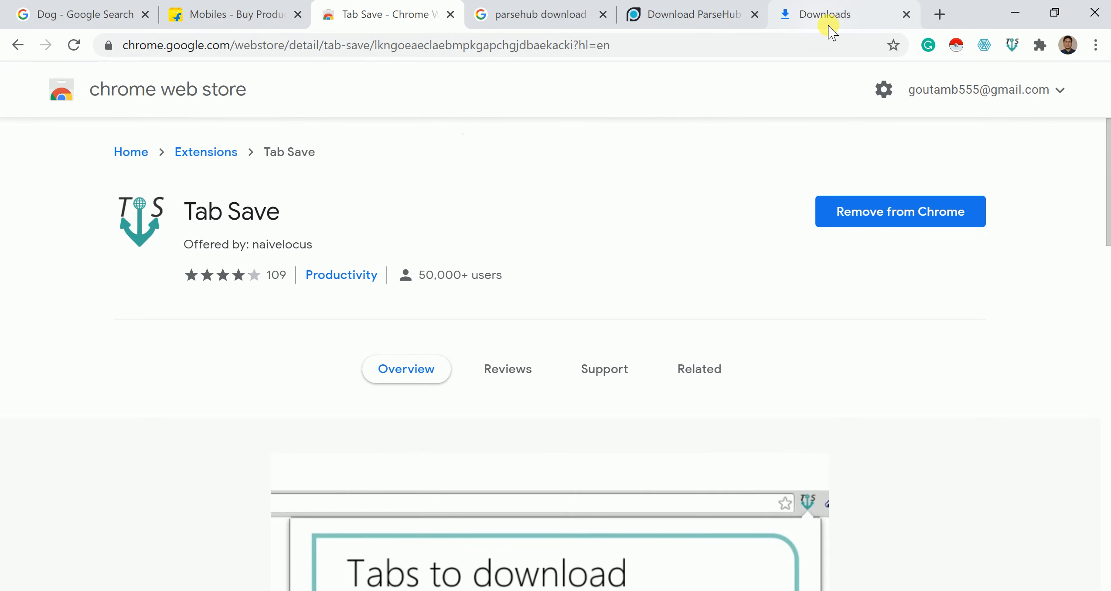
left_click(76, 13)
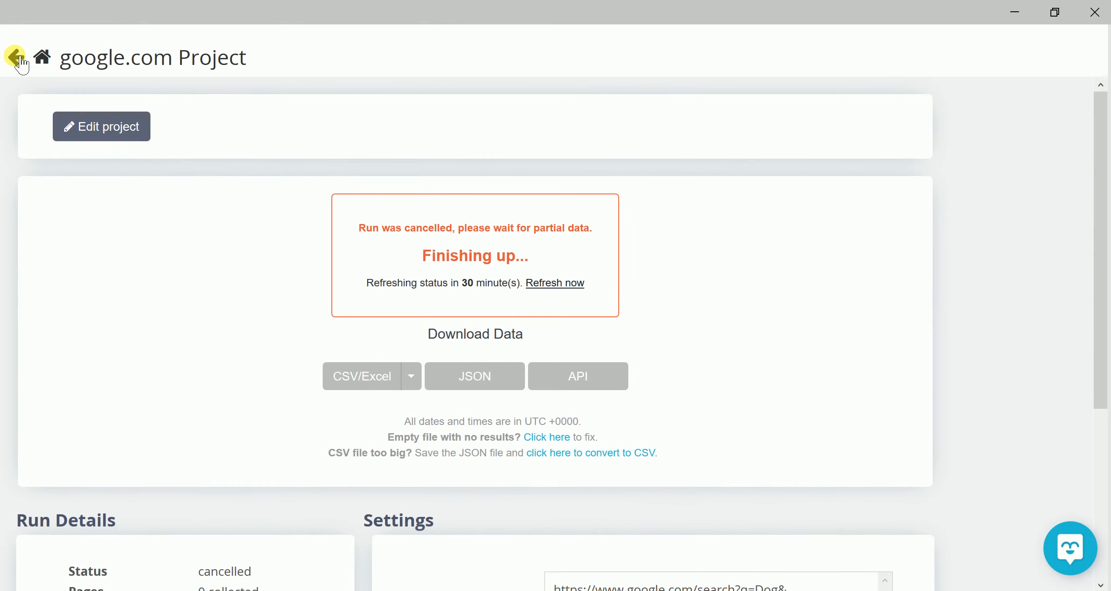
- In ParseHub, leave the run page and the google.com project editor
left_click(18, 58)
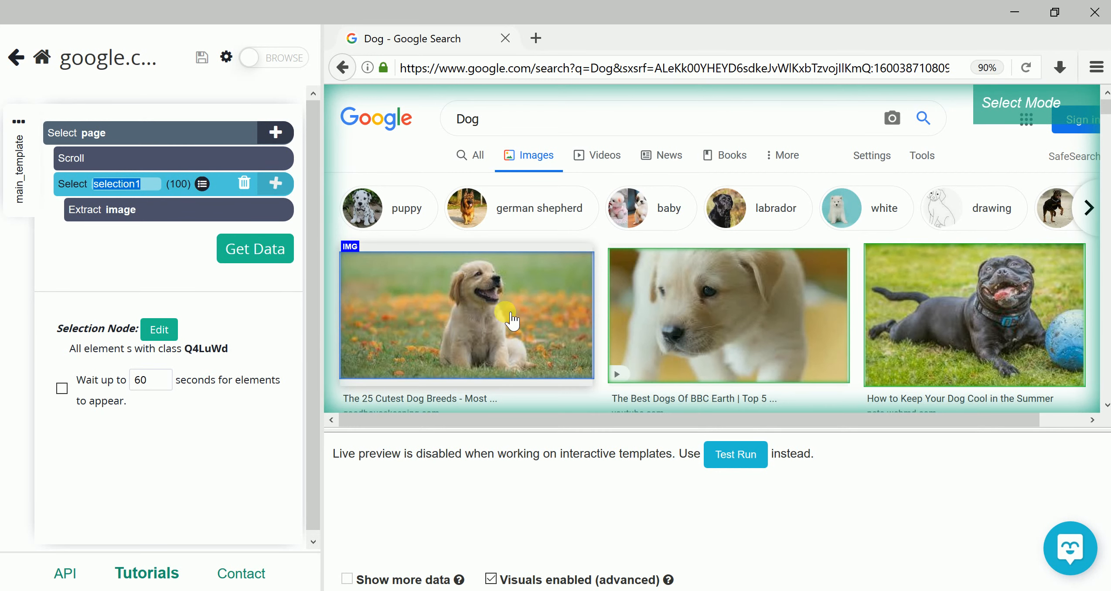
left_click(21, 63)
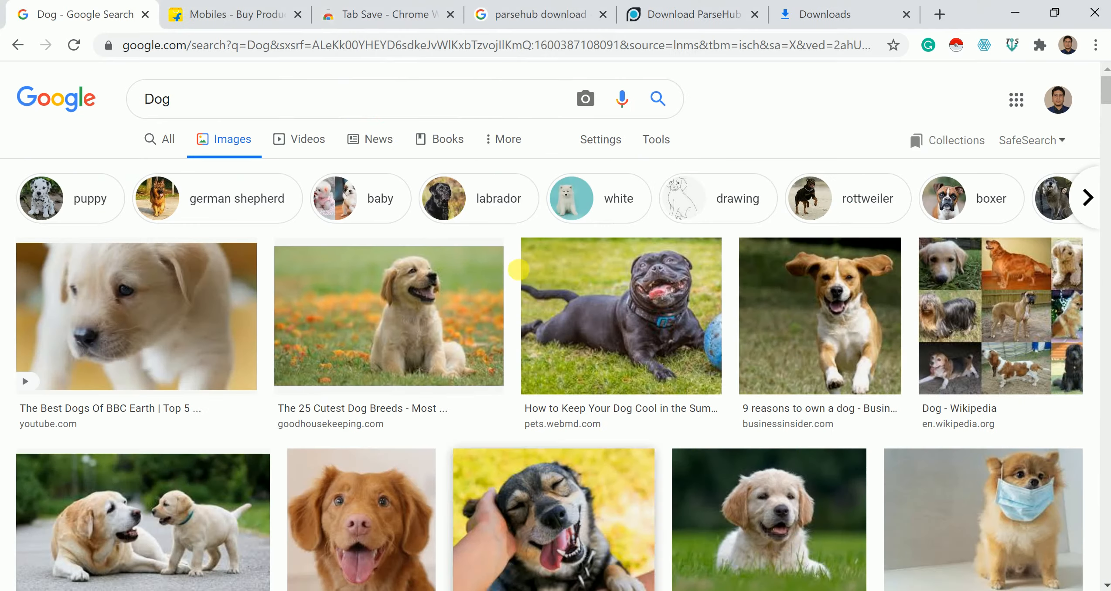
- In Chrome, review the Flipkart search results for "mobiles" and copy the page's URL
left_click(209, 13)
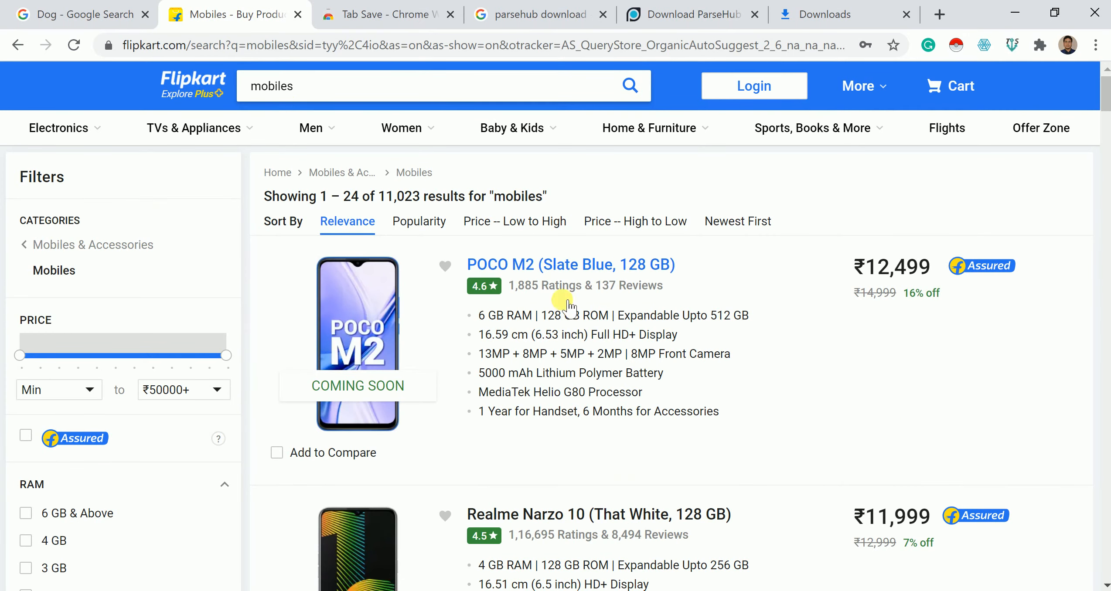
scroll(697, 449, "down", 3)
scroll(726, 449, "up", 3)
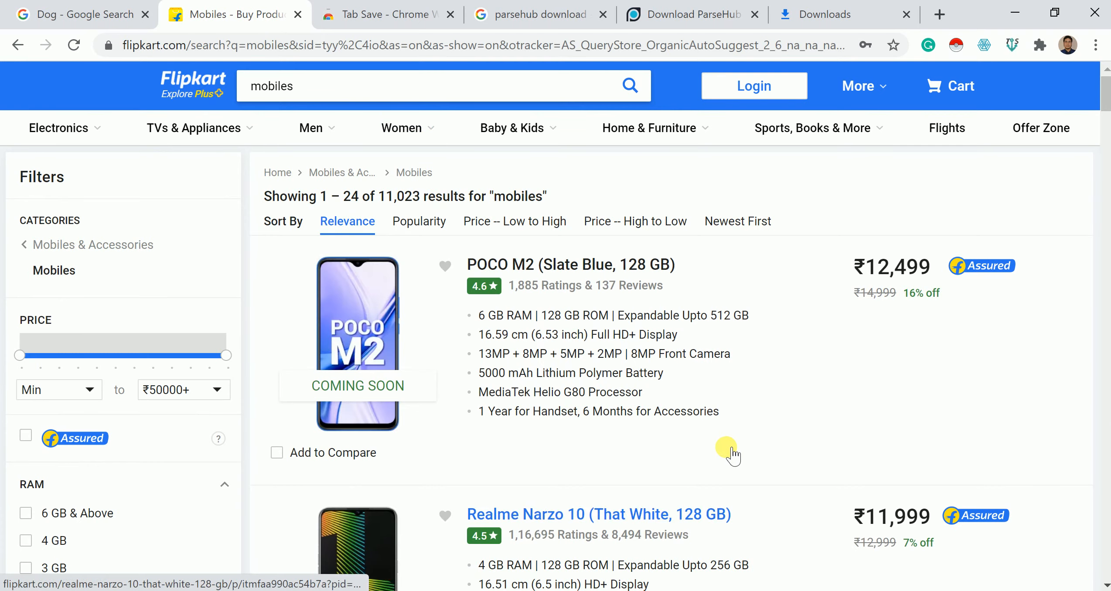
left_click(347, 46)
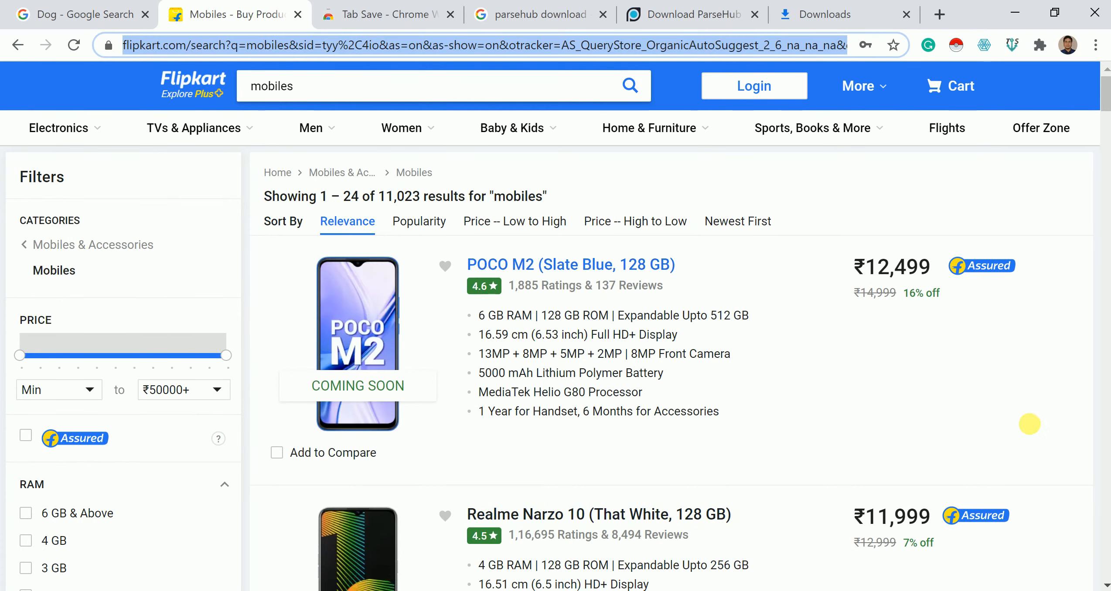
left_click(1051, 431)
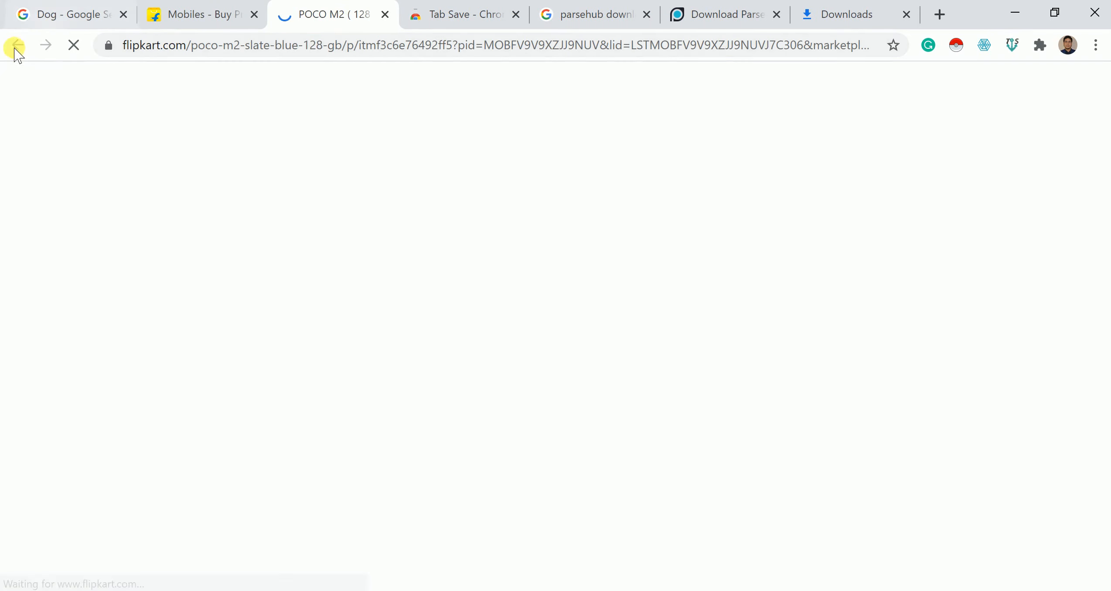
left_click(385, 14)
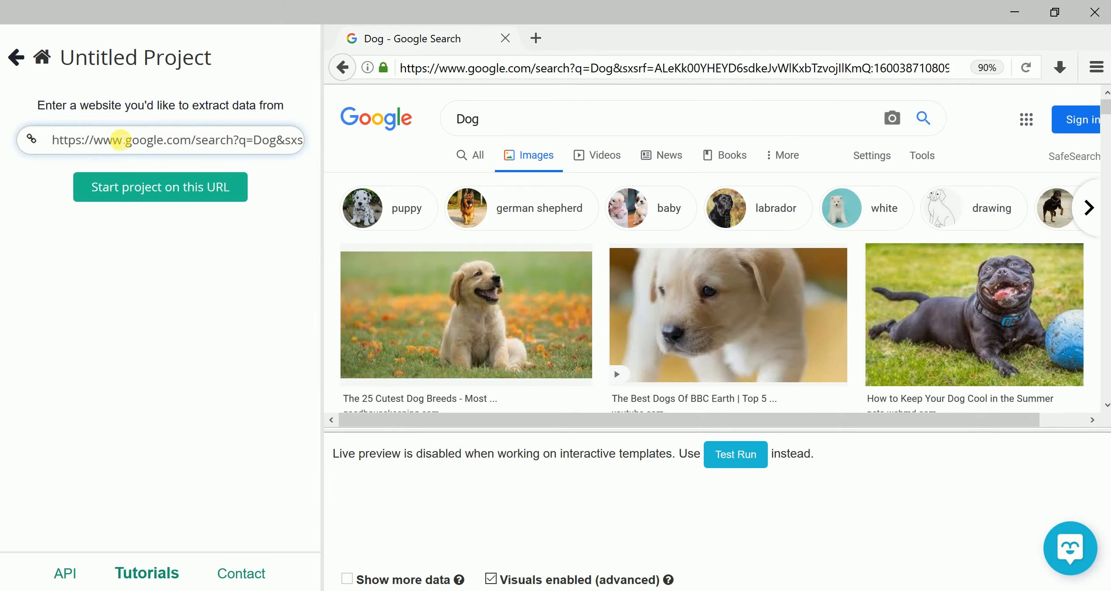
- Replace the website address of the new ParseHub project with the copied Flipkart mobiles URL and start the project on it
triple_click(121, 140)
key("ctrl+v")
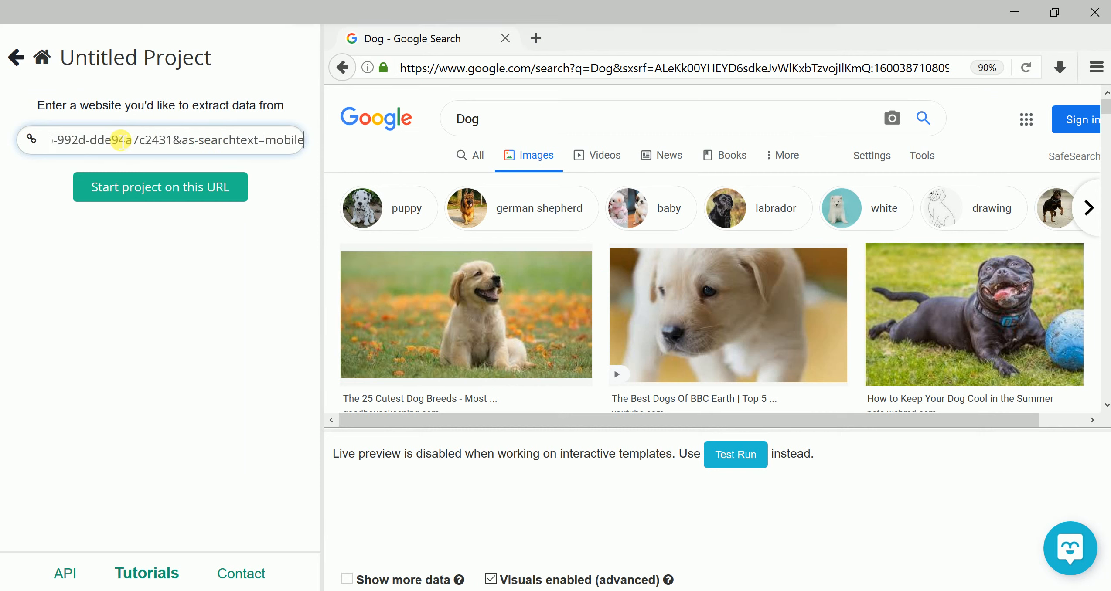
left_click(147, 191)
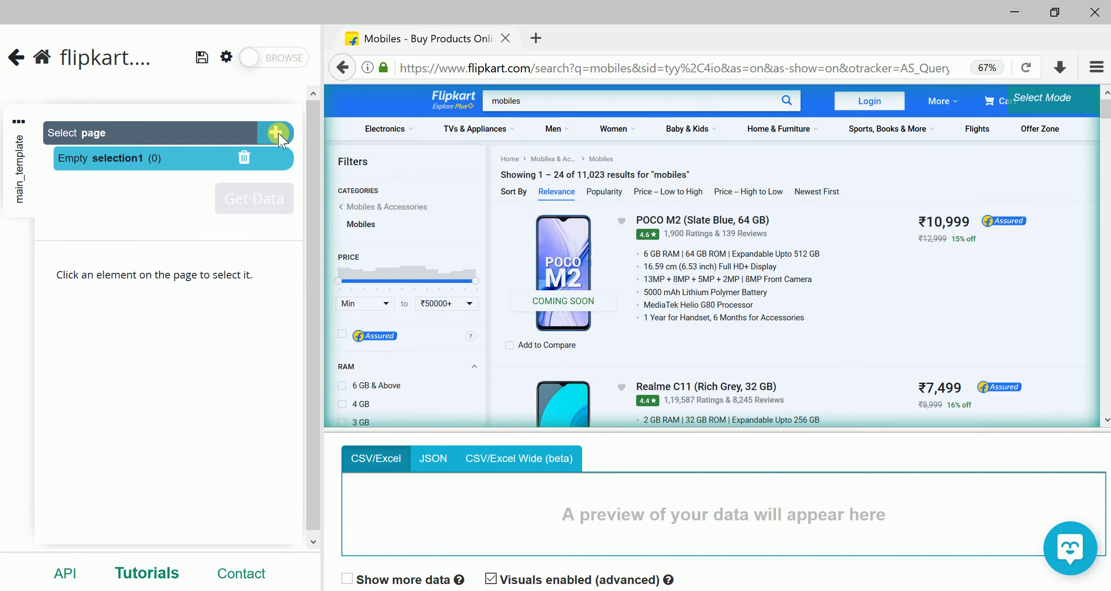
- Add a Select command to the page and pick the POCO M2 (Slate Blue, 64 GB) product image for selection1
left_click(278, 133)
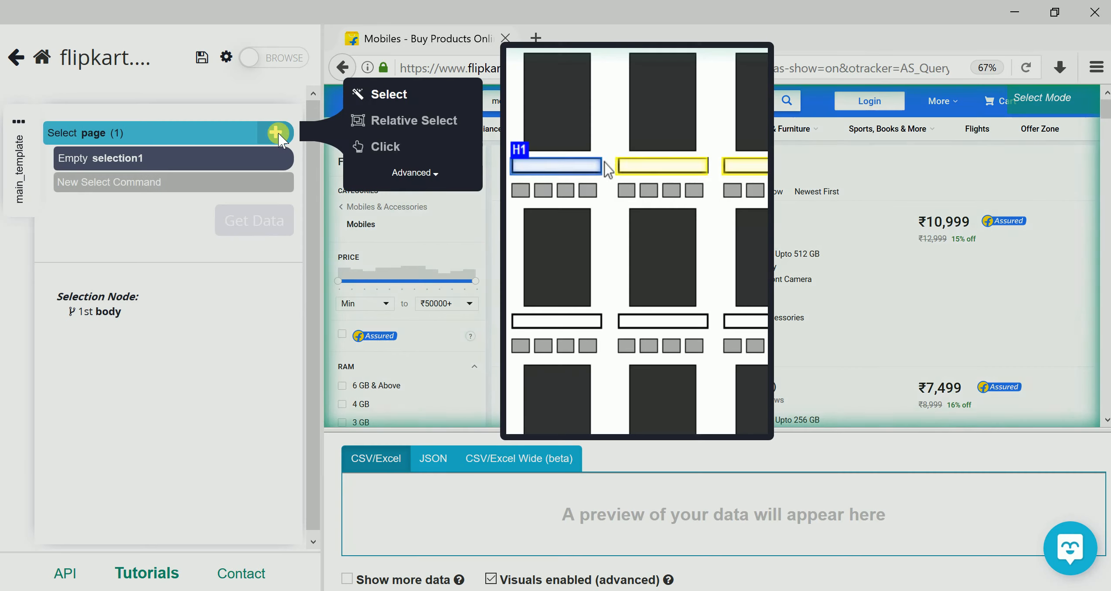
left_click(389, 96)
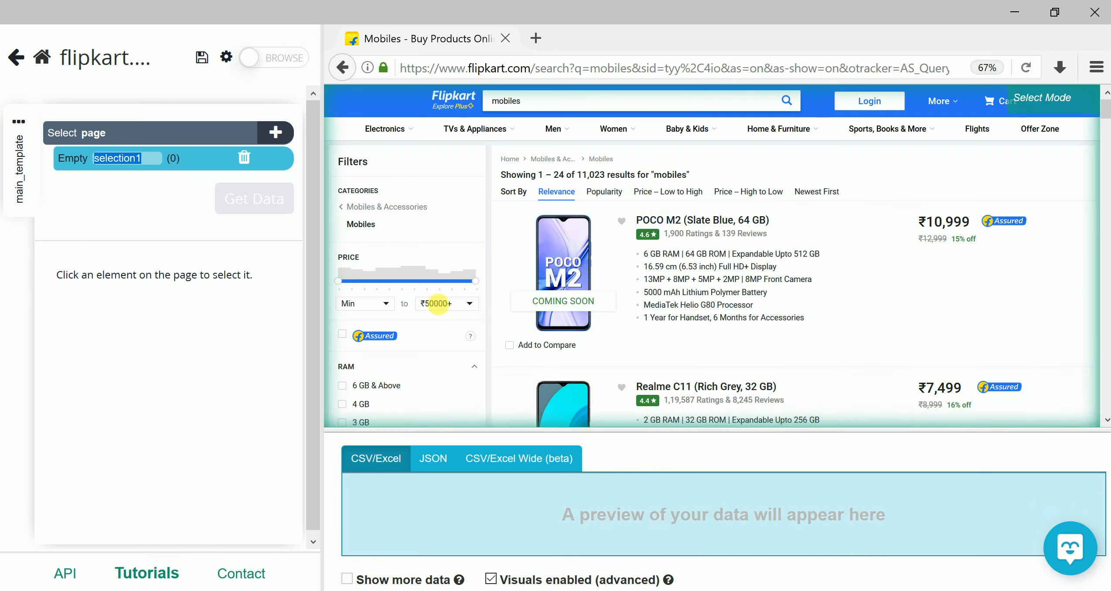
left_click(572, 283)
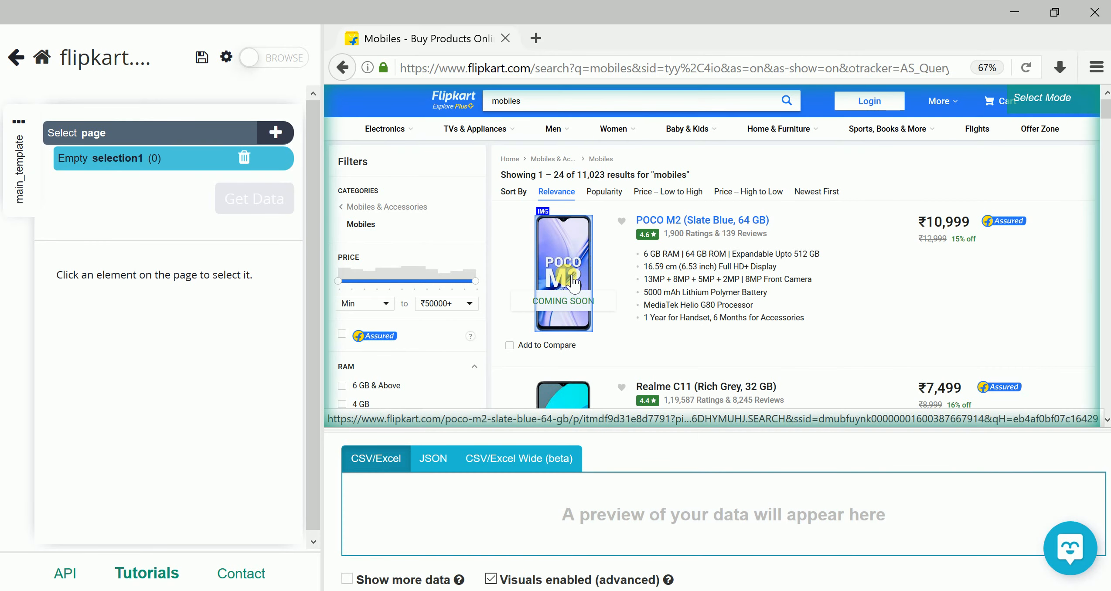
left_click(567, 276)
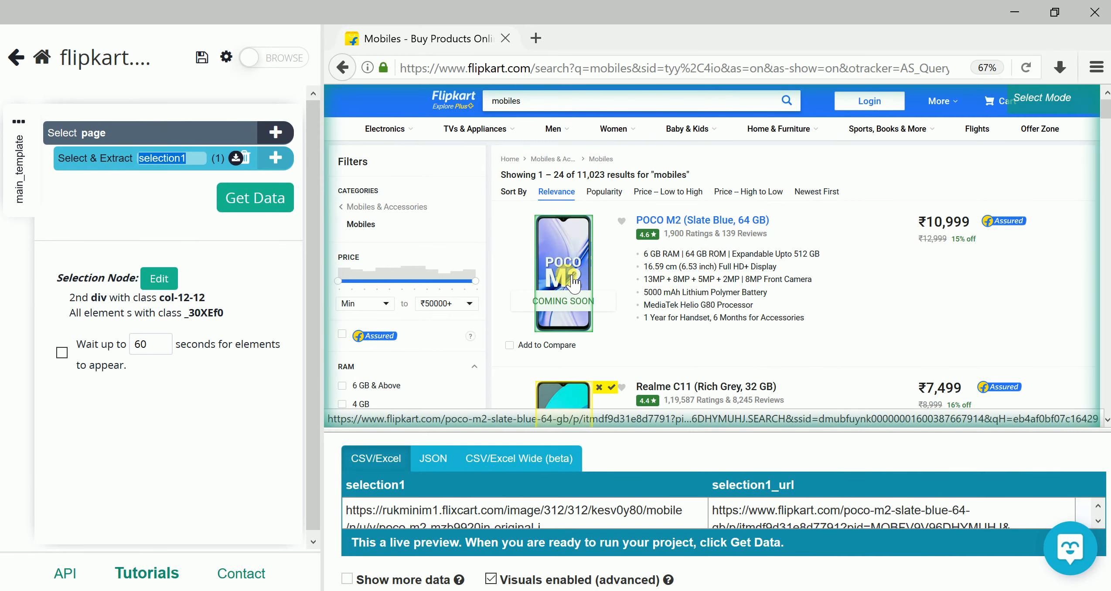
- Examine the suggested product images highlighted down the mobiles listing to its pagination and back to the first result
scroll(573, 282, "down", 3)
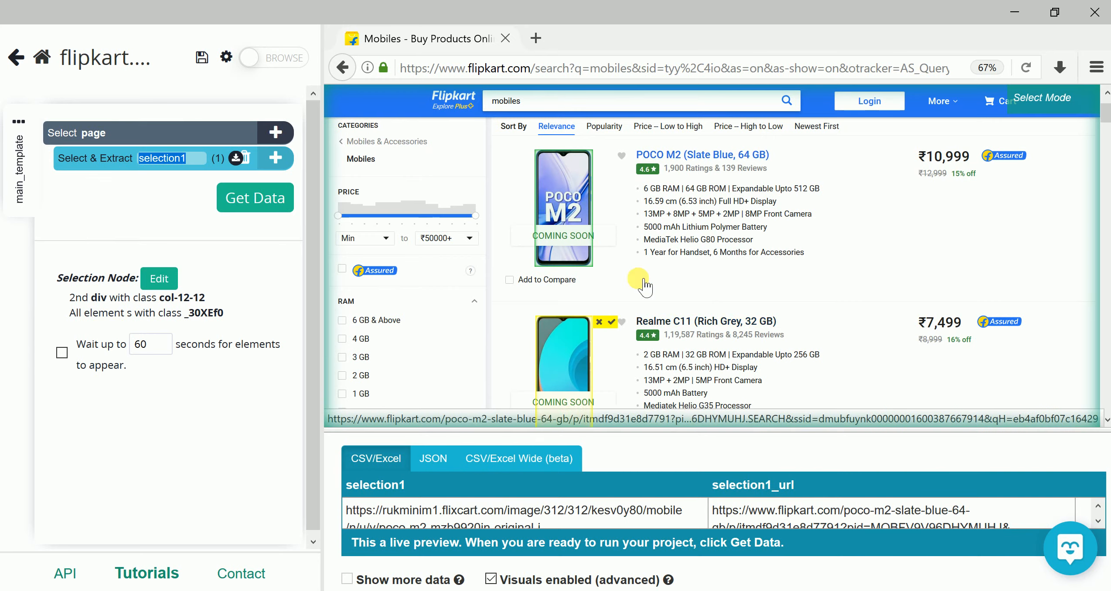
scroll(645, 285, "down", 12)
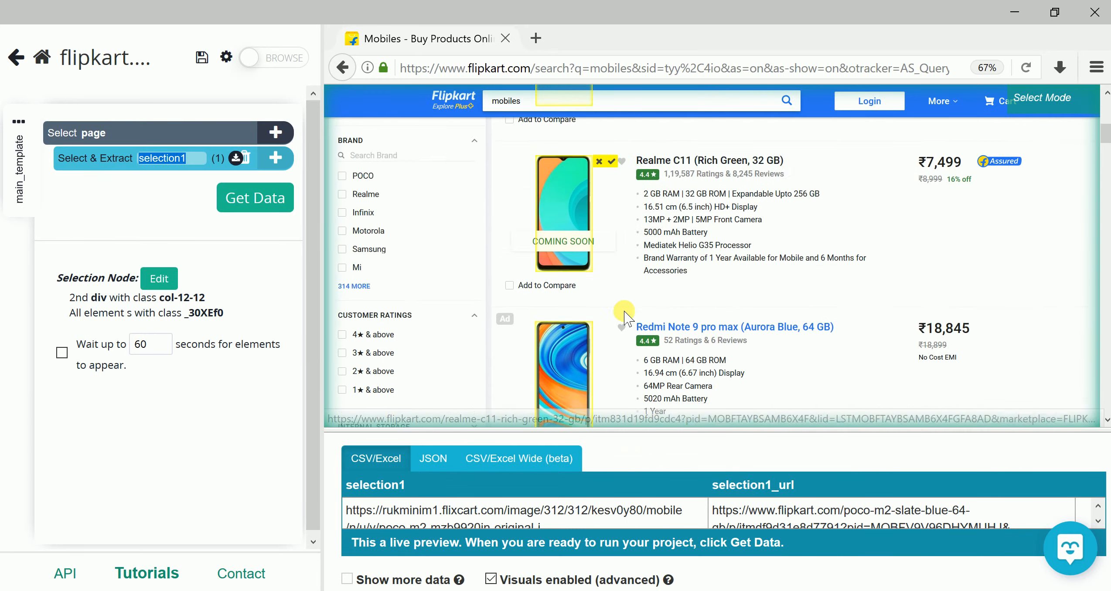
scroll(589, 346, "down", 7)
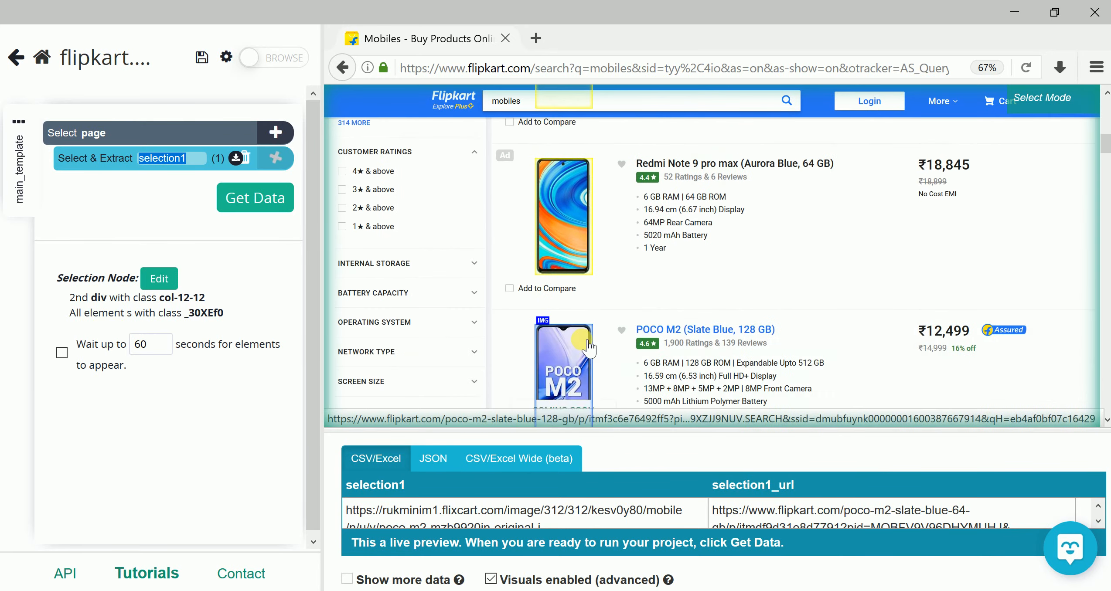
scroll(589, 346, "down", 6)
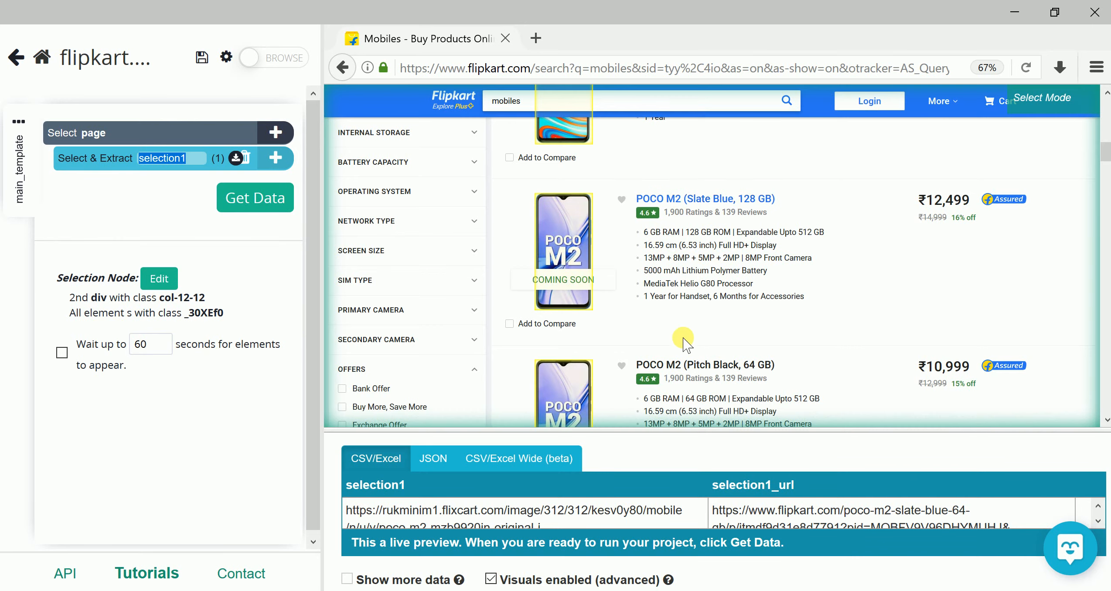
scroll(611, 332, "down", 8)
scroll(632, 352, "down", 14)
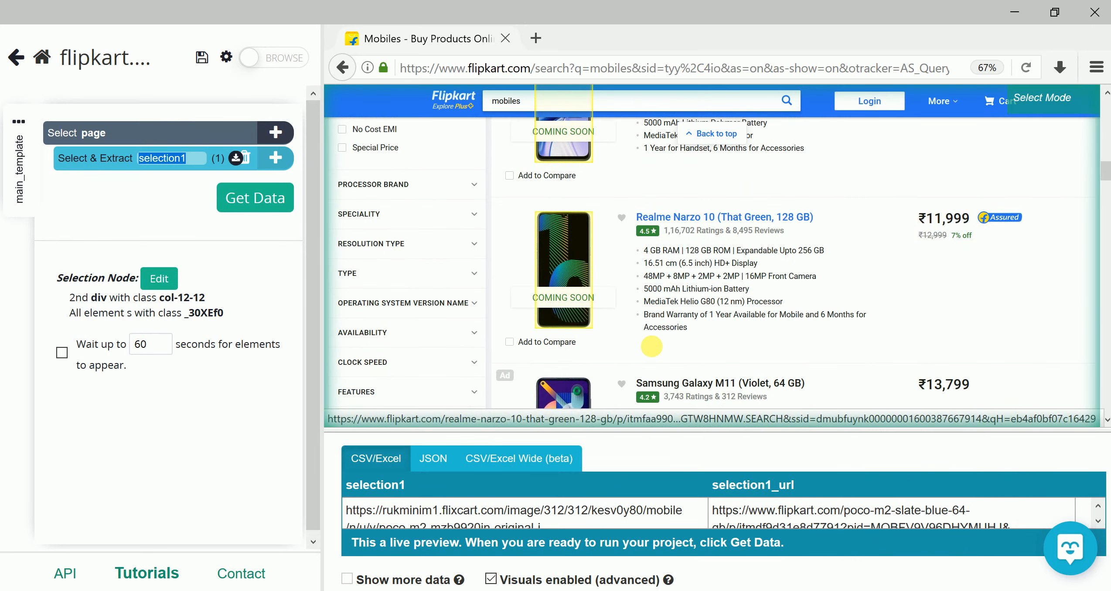
scroll(604, 358, "down", 13)
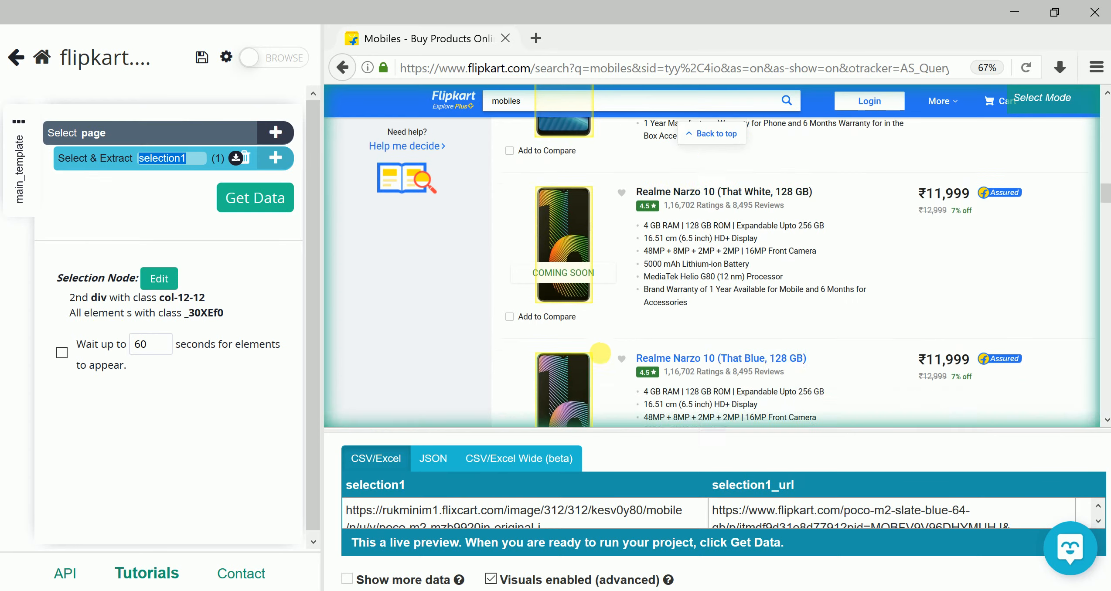
scroll(591, 364, "down", 14)
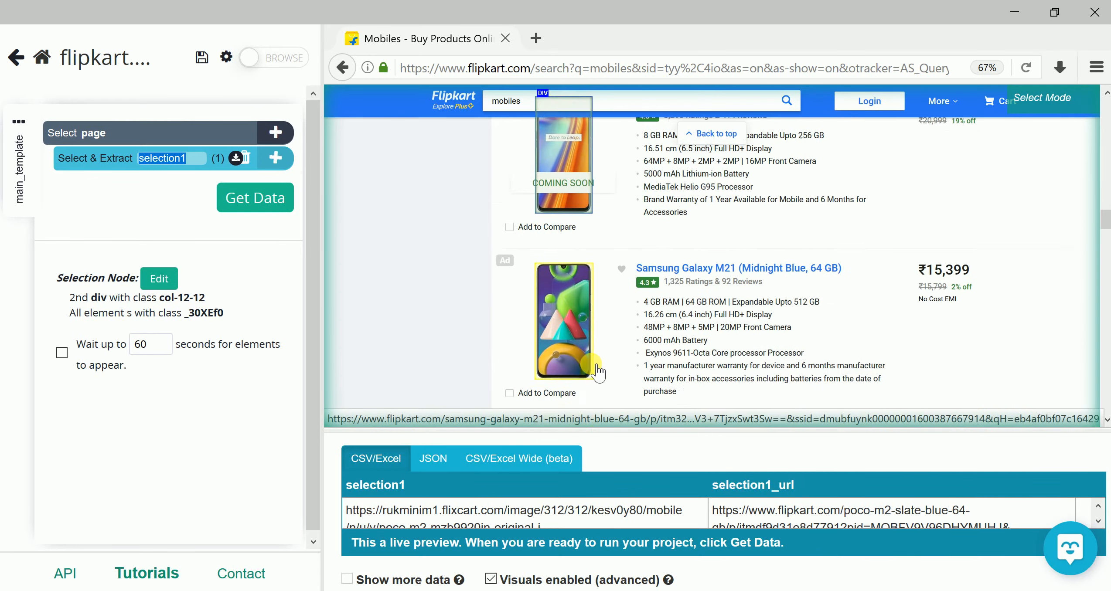
scroll(595, 369, "down", 20)
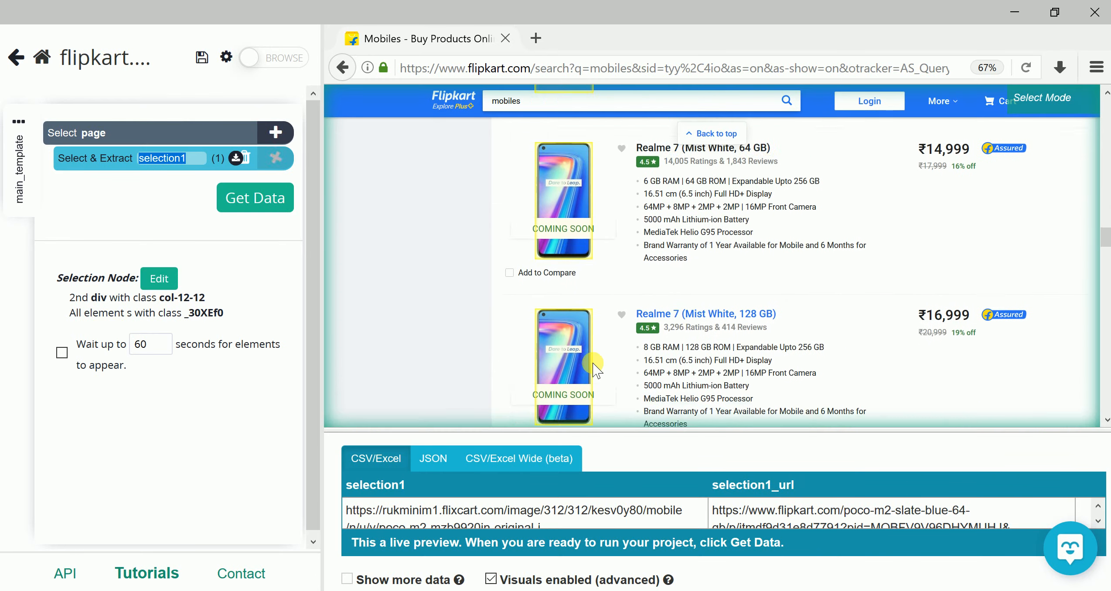
scroll(599, 371, "down", 20)
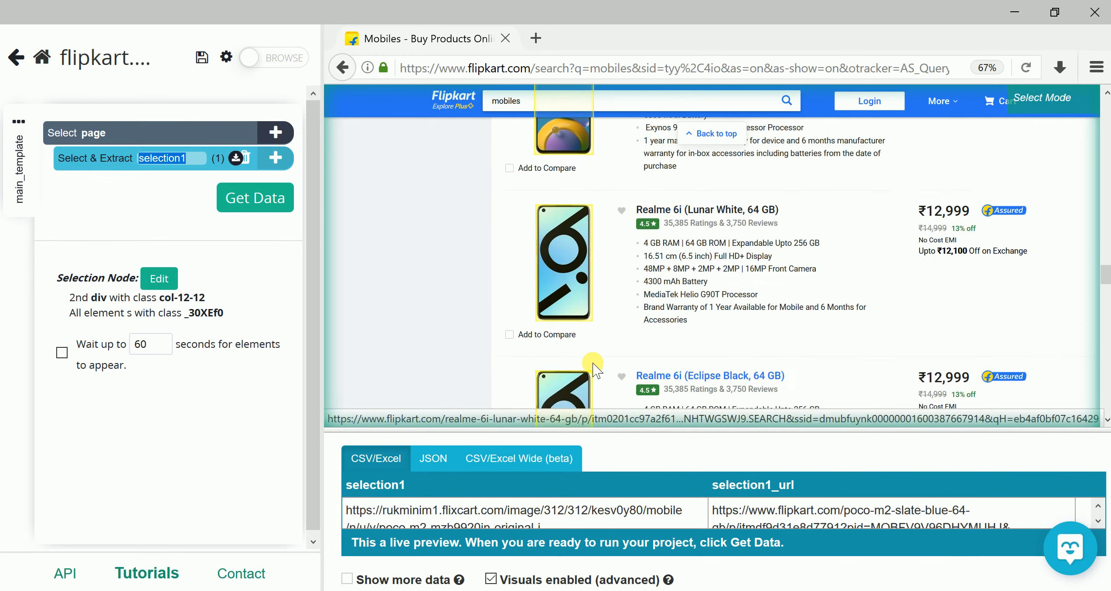
scroll(596, 366, "down", 20)
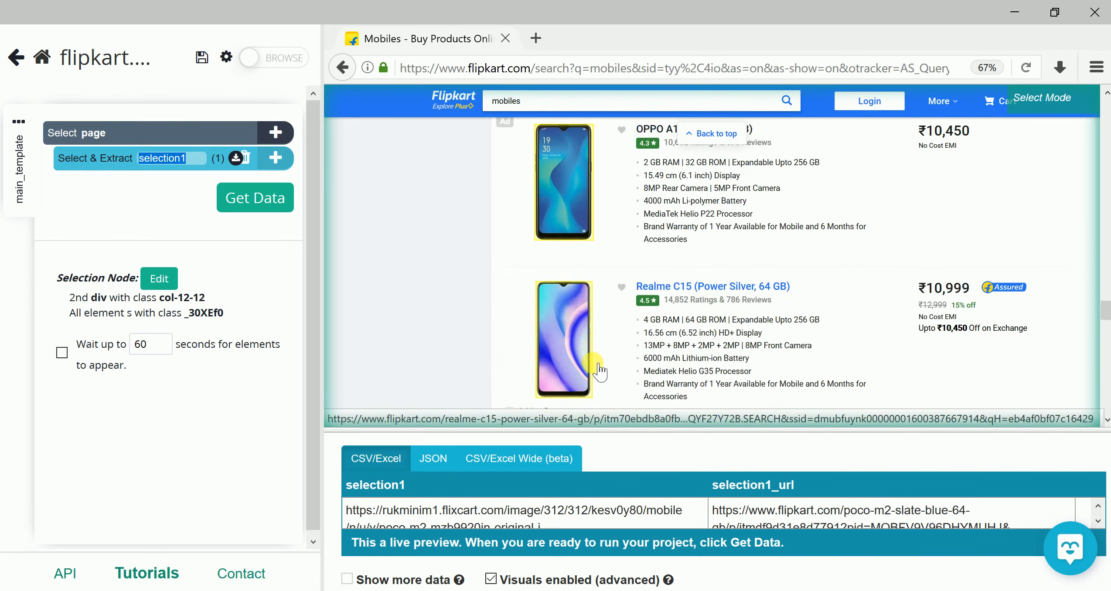
scroll(600, 368, "down", 8)
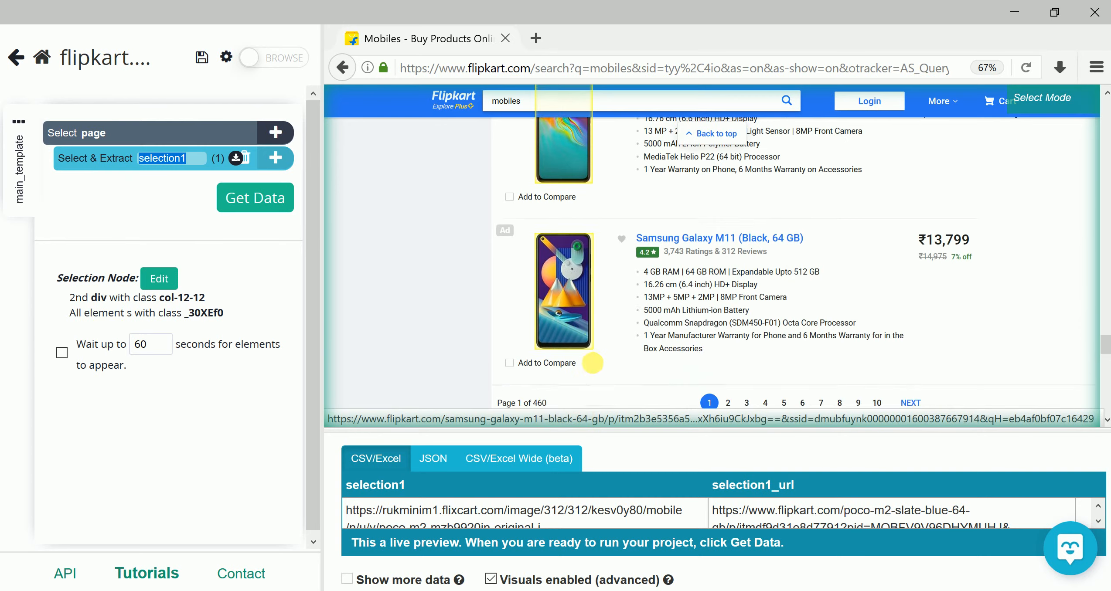
scroll(600, 366, "up", 9)
scroll(599, 362, "up", 20)
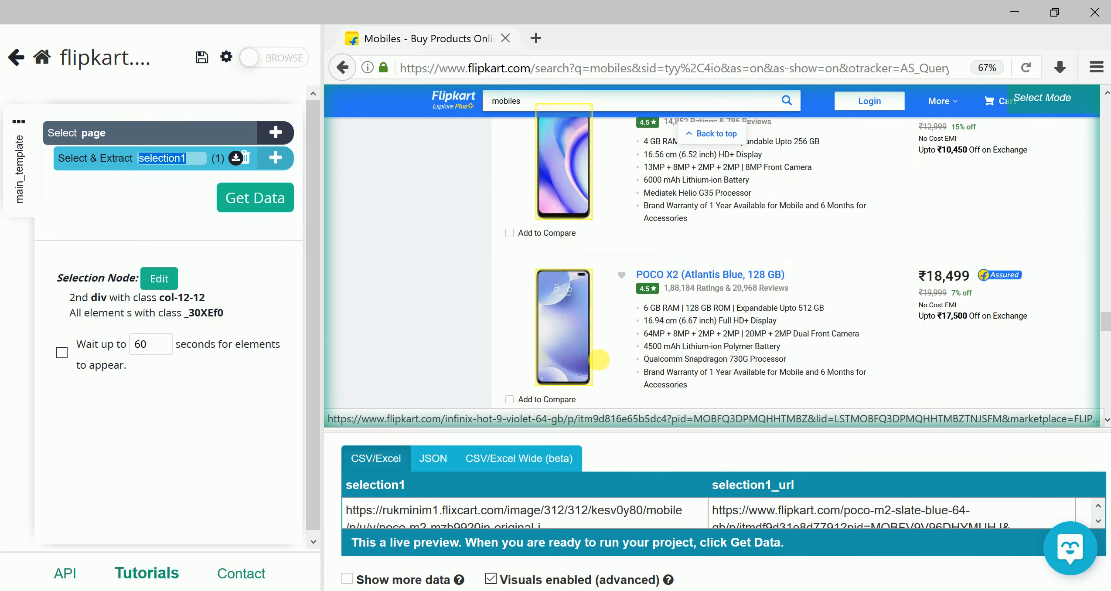
scroll(606, 368, "up", 20)
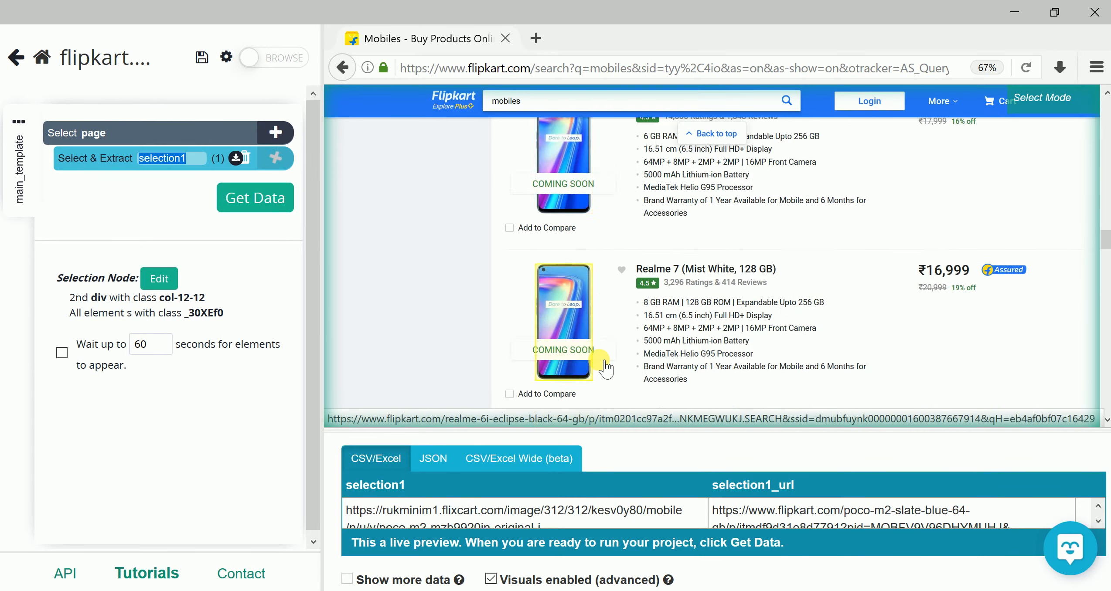
scroll(604, 366, "up", 4)
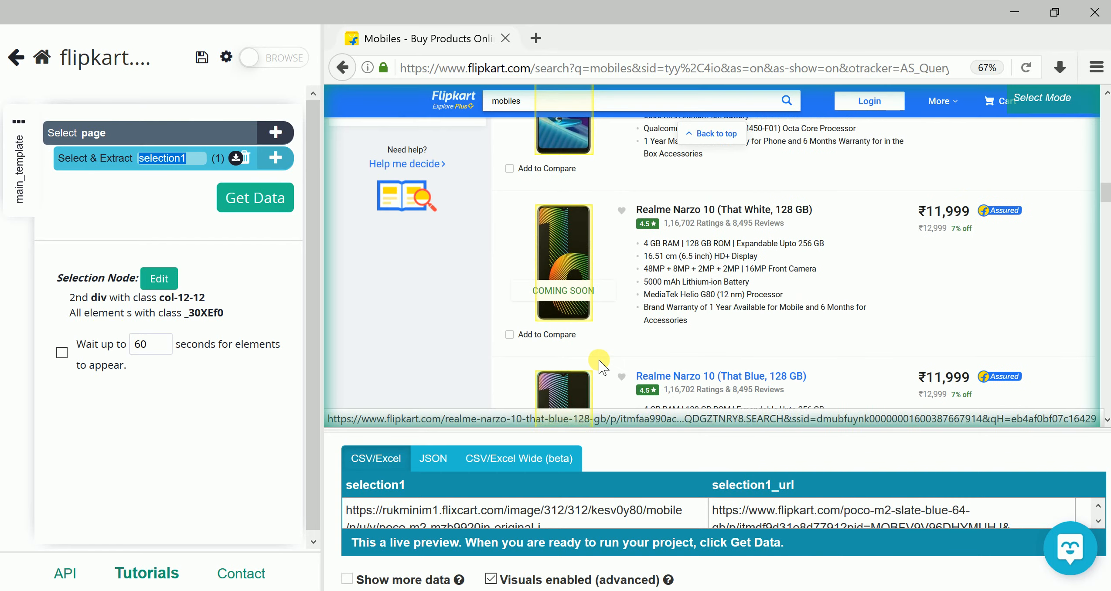
scroll(600, 361, "down", 5)
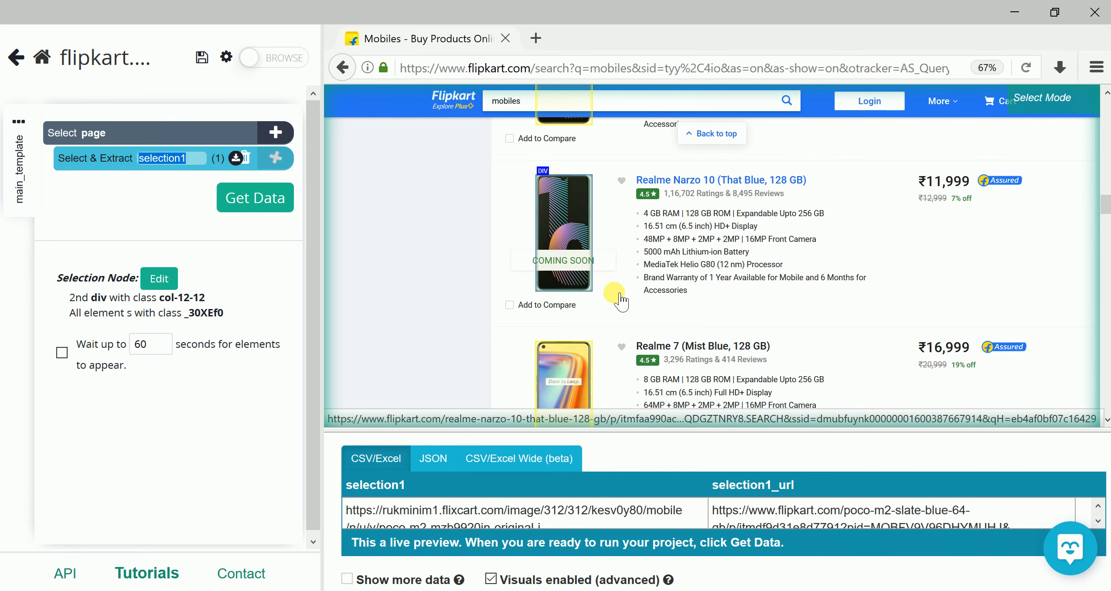
scroll(621, 301, "up", 9)
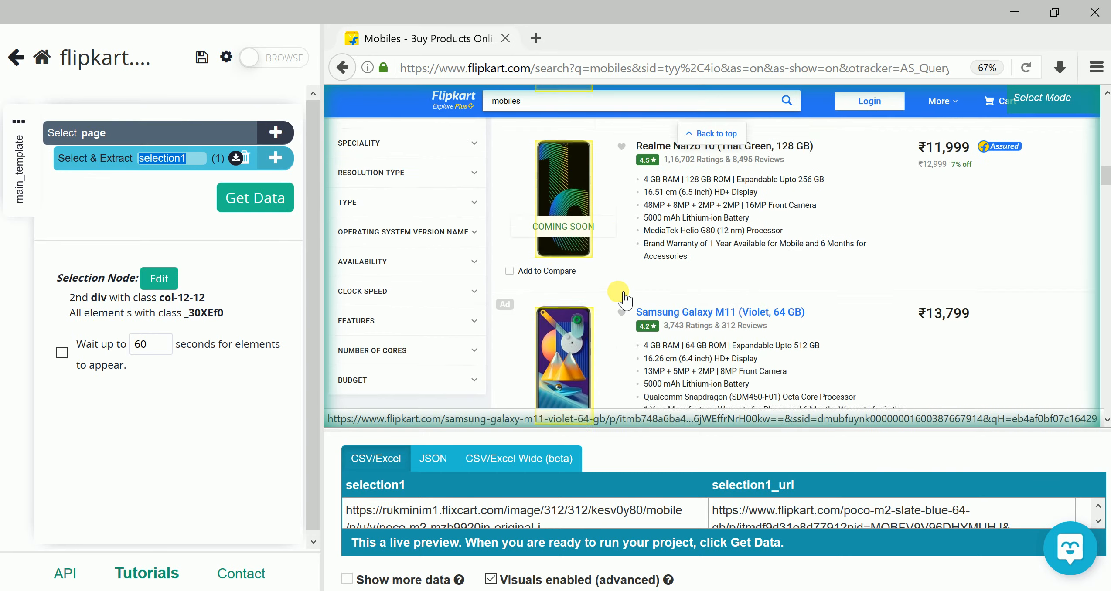
scroll(624, 301, "up", 6)
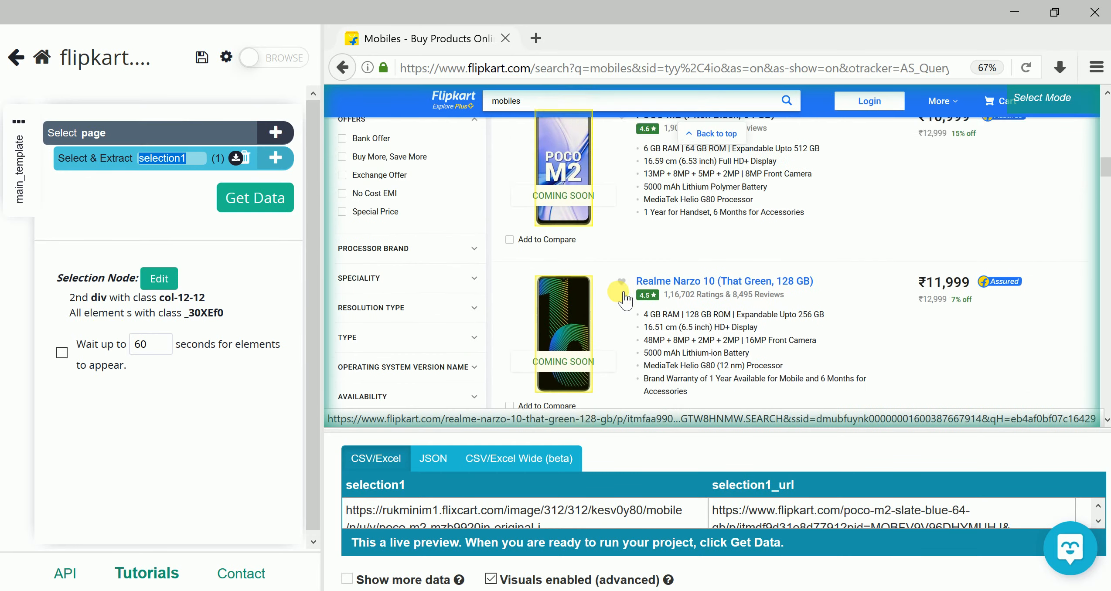
scroll(624, 301, "up", 10)
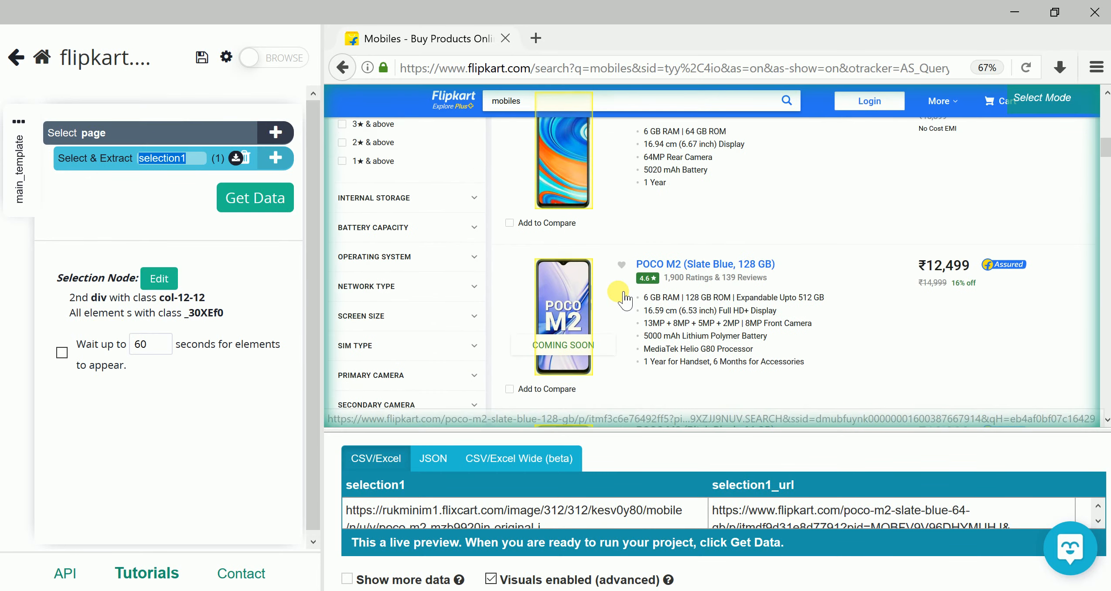
scroll(625, 301, "up", 4)
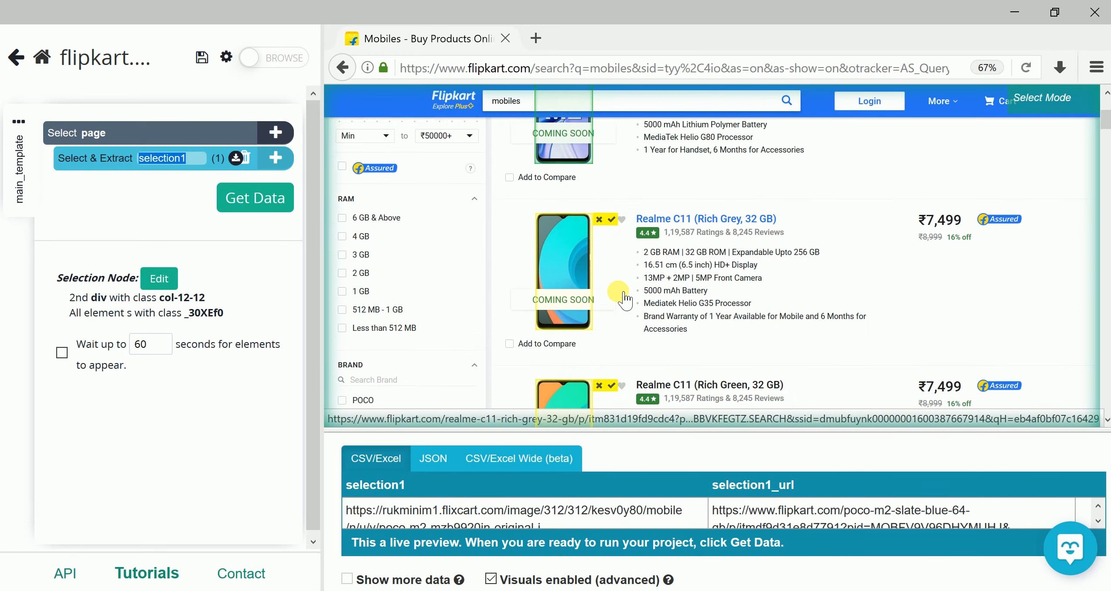
scroll(625, 301, "up", 5)
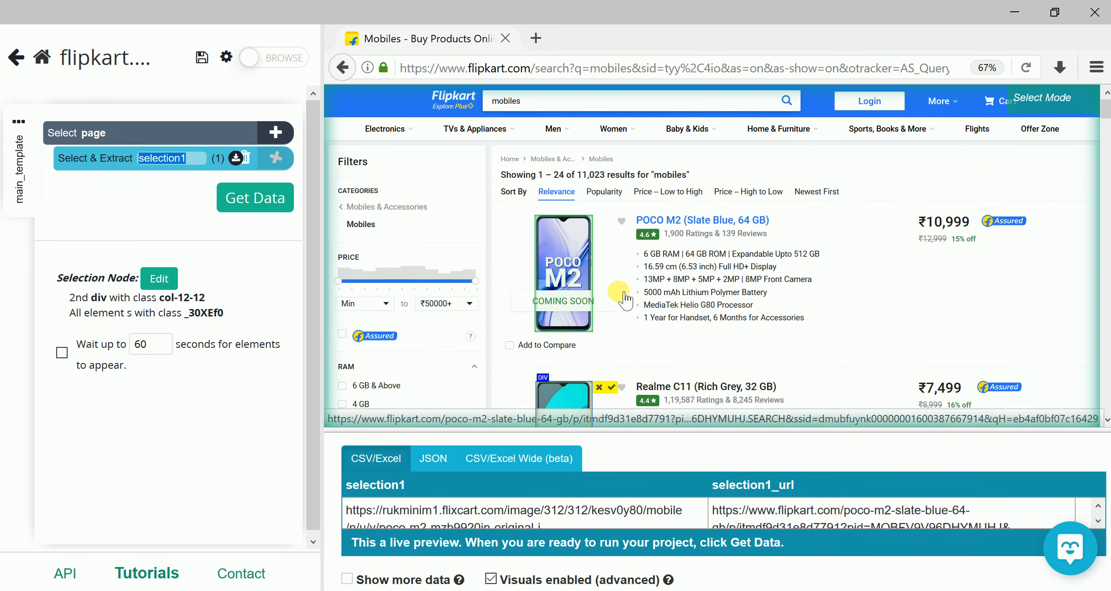
- Extend selection1 to all product images using the Realme C11 (Rich Grey, 32 GB) image, delete its url extraction and enlarge the data preview
scroll(575, 340, "down", 2)
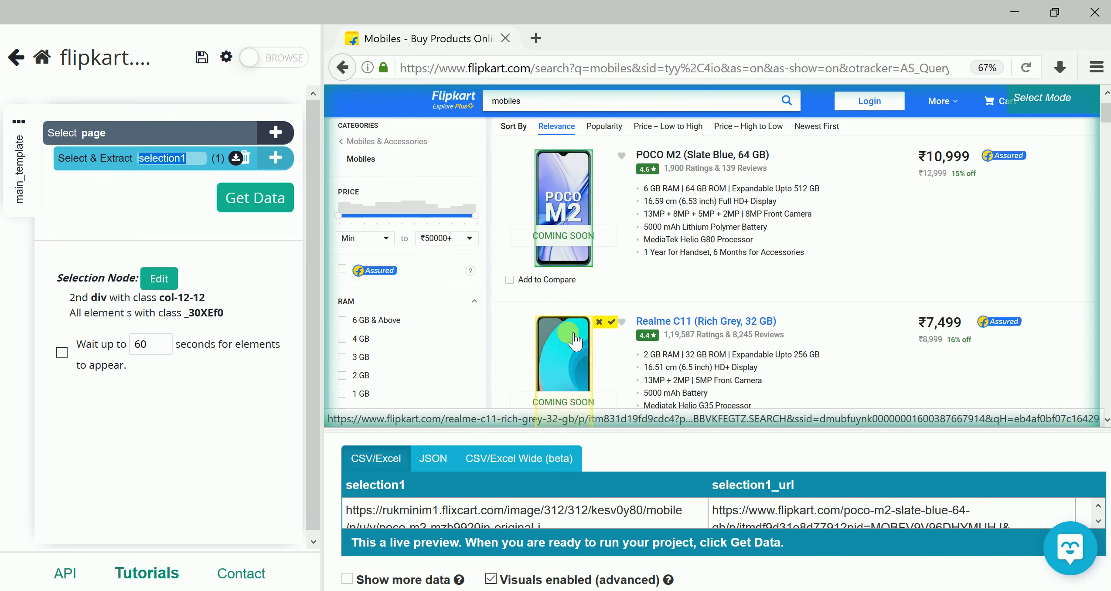
left_click(572, 357)
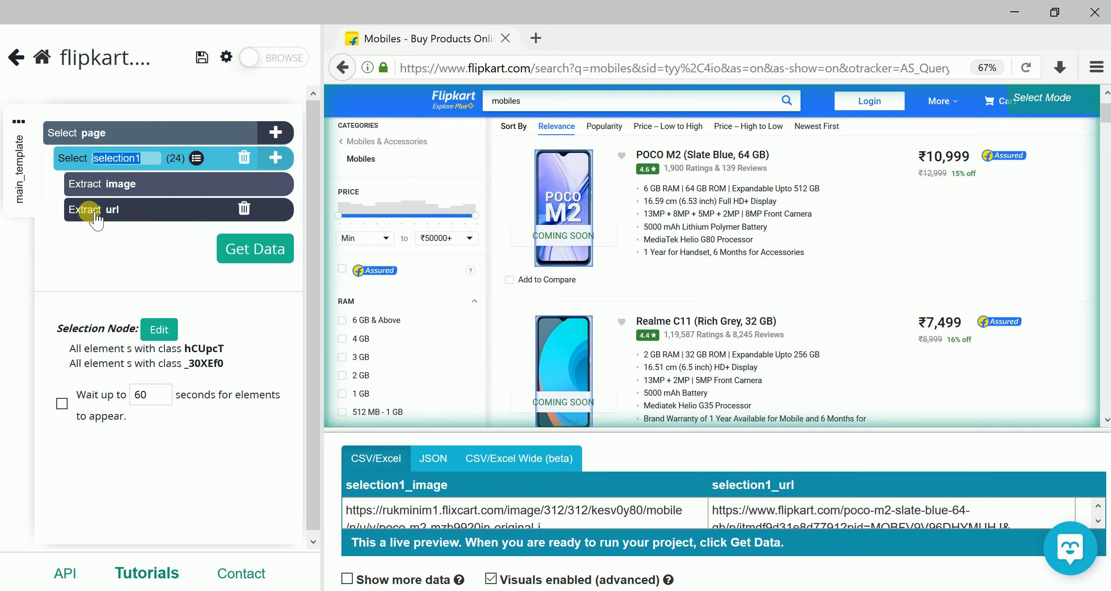
left_click(243, 210)
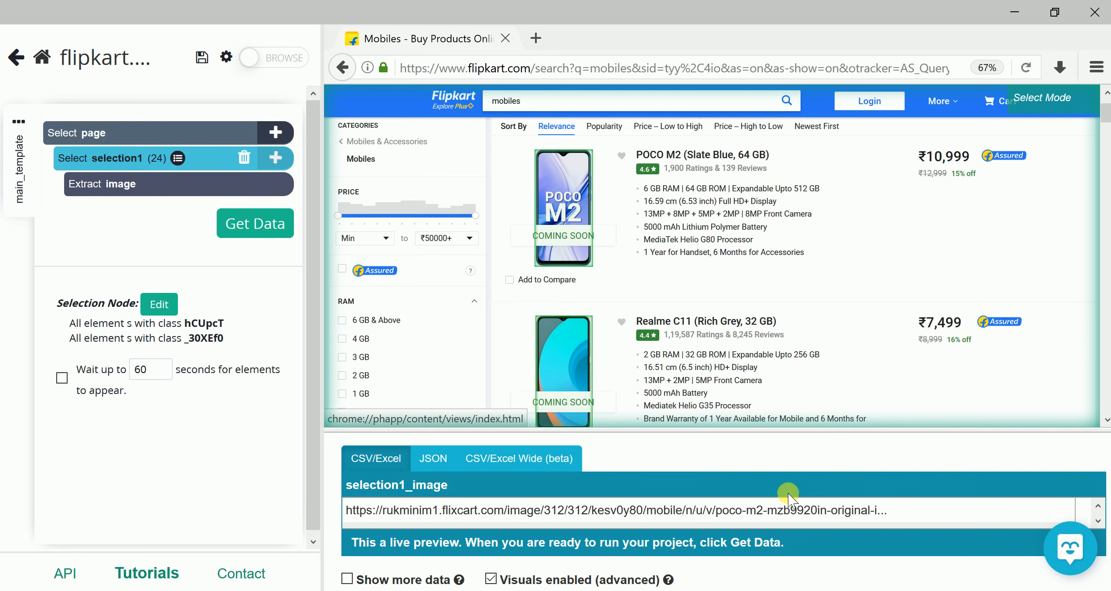
left_click_drag(796, 434, 790, 364)
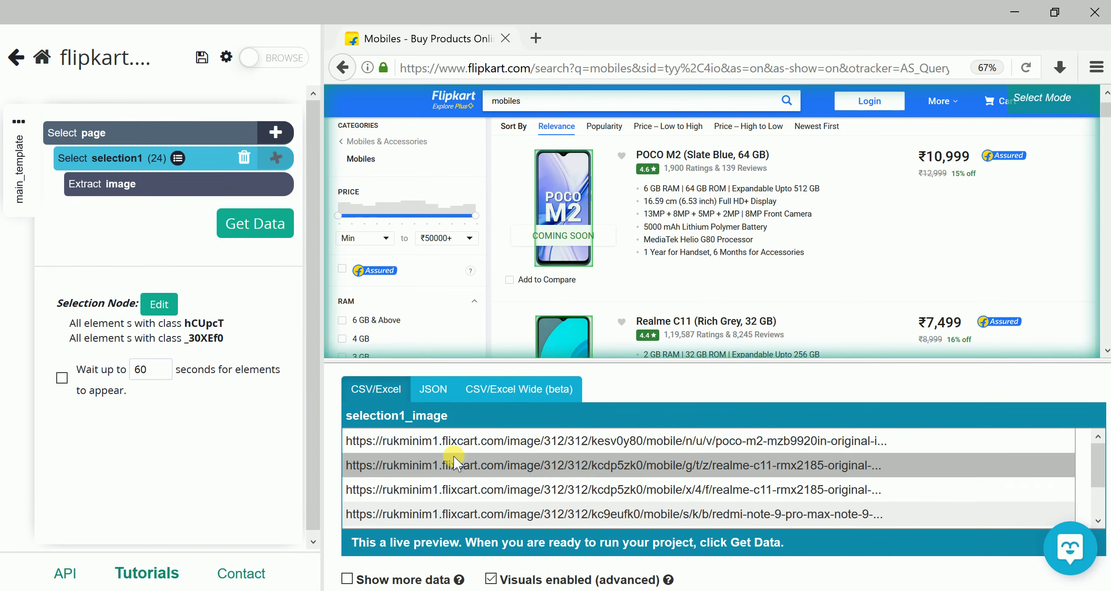
- Add a second Select command to the page and pick the NEXT pagination link below the product list
scroll(655, 290, "down", 5)
scroll(670, 294, "down", 10)
scroll(685, 293, "down", 10)
scroll(686, 293, "down", 10)
scroll(688, 295, "down", 8)
scroll(685, 290, "down", 8)
scroll(690, 297, "down", 10)
scroll(692, 297, "down", 10)
scroll(689, 297, "down", 6)
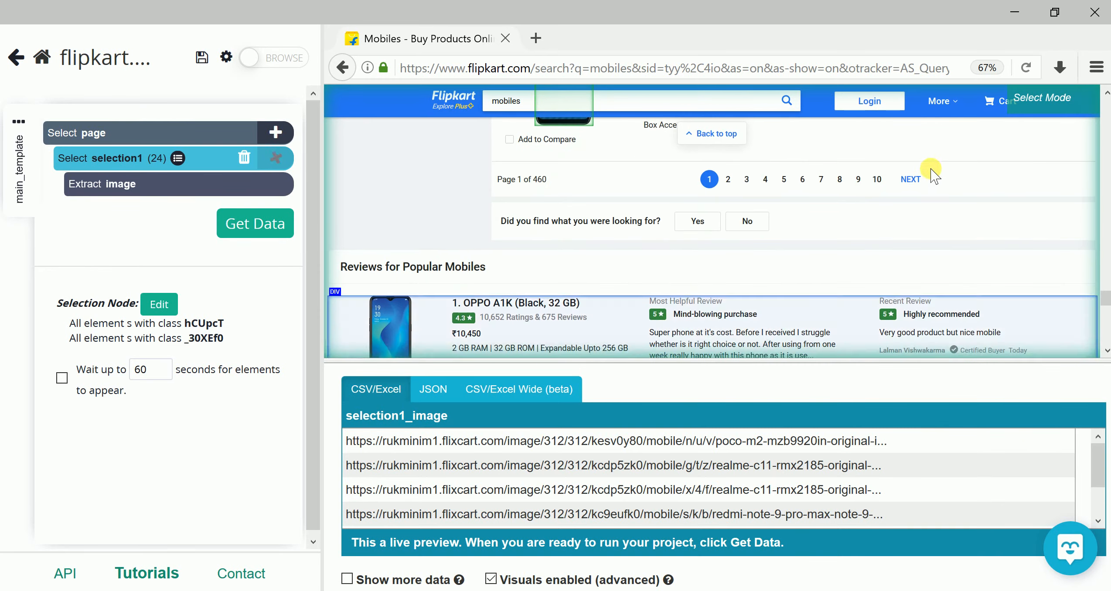
left_click(276, 132)
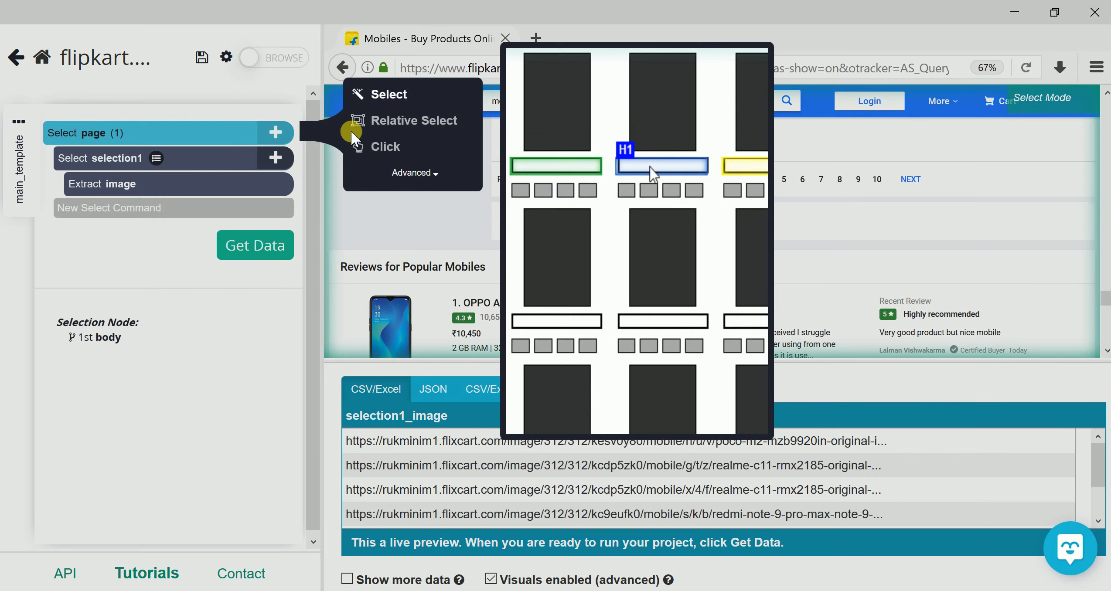
left_click(390, 96)
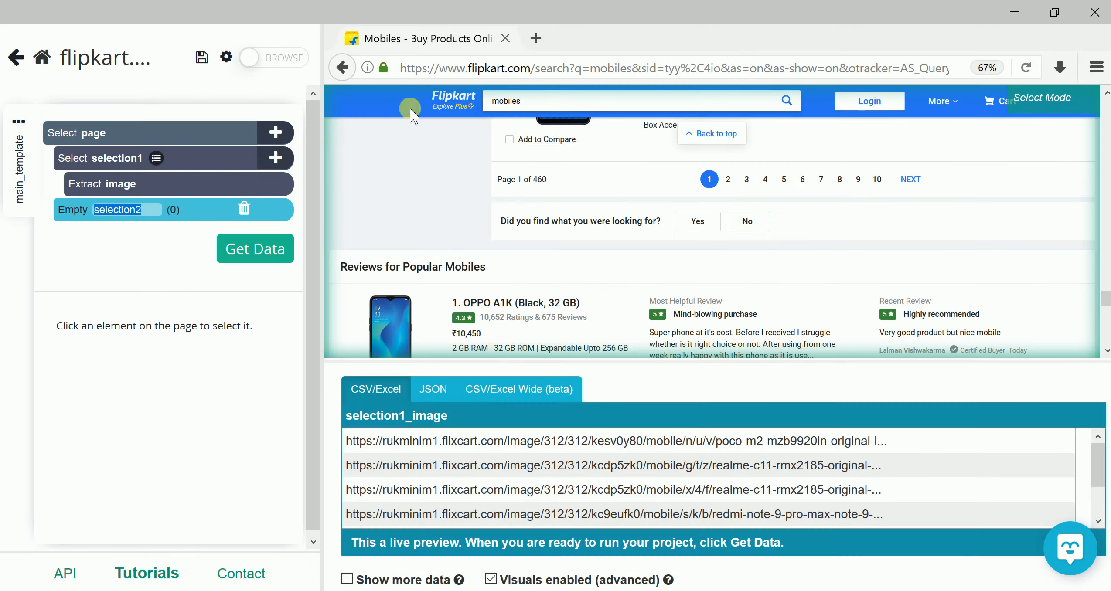
left_click(910, 179)
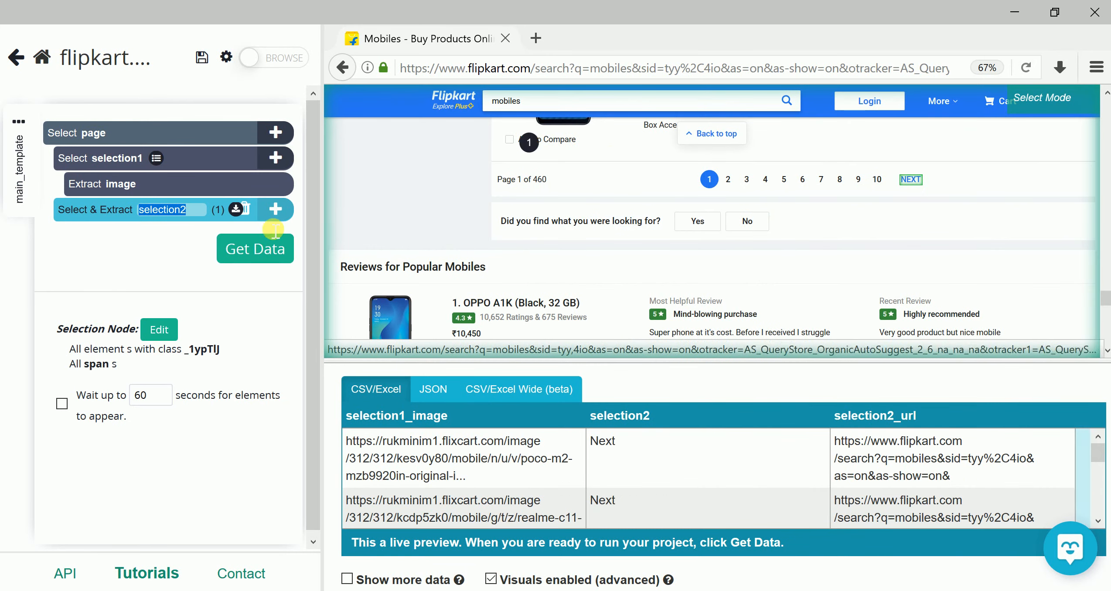
- Expand the extractions of selection2 and delete its selection2_url extraction
left_click(236, 210)
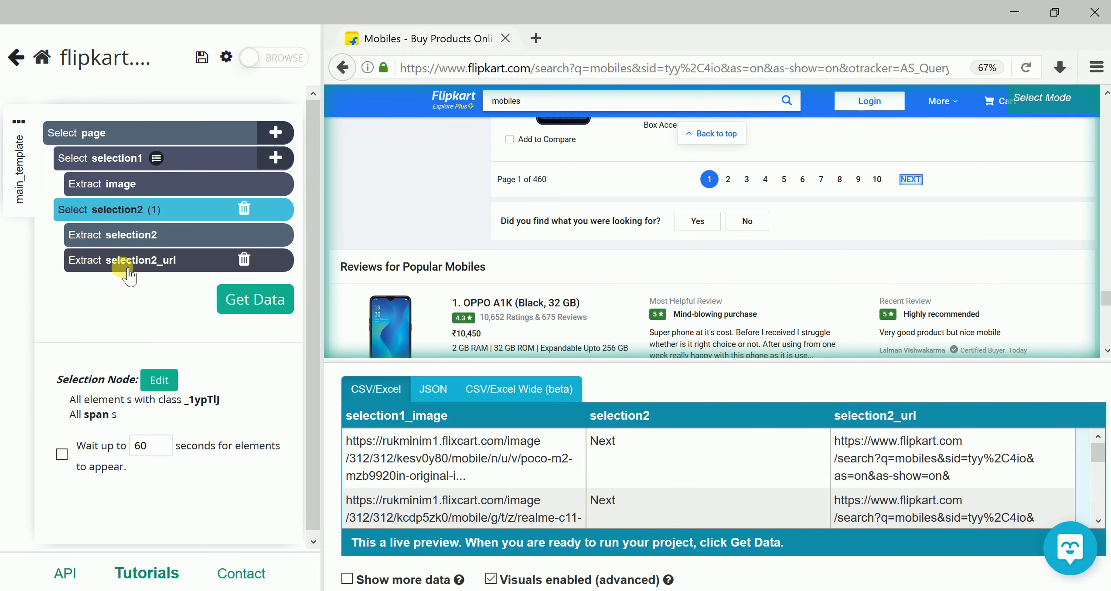
left_click(160, 261)
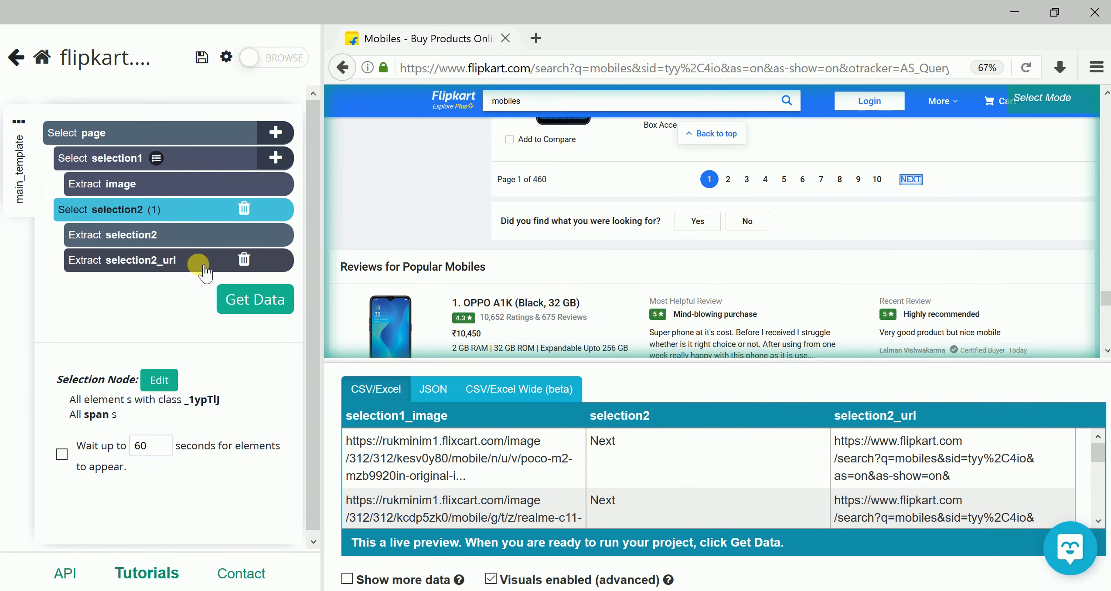
left_click(244, 260)
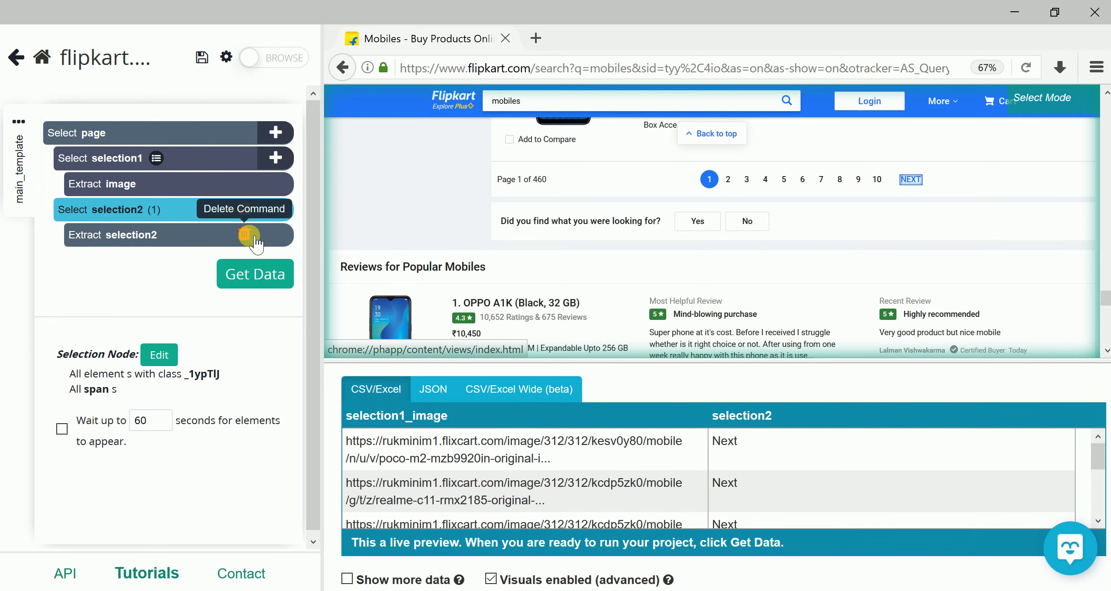
- Delete the remaining text extraction under selection2 and add a Click command to selection2
left_click(241, 236)
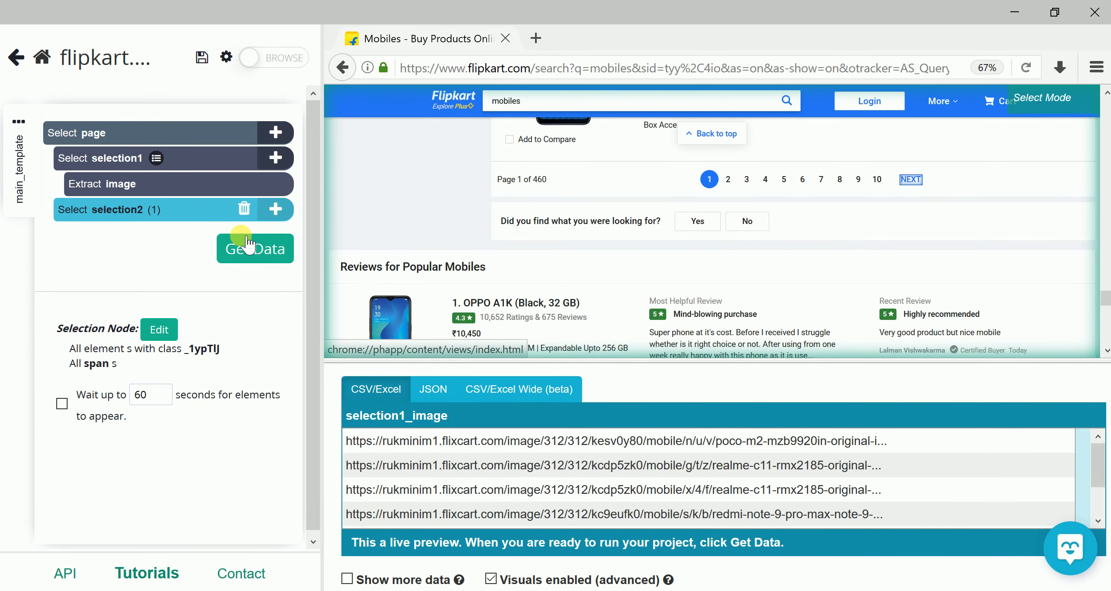
left_click(275, 209)
left_click(374, 198)
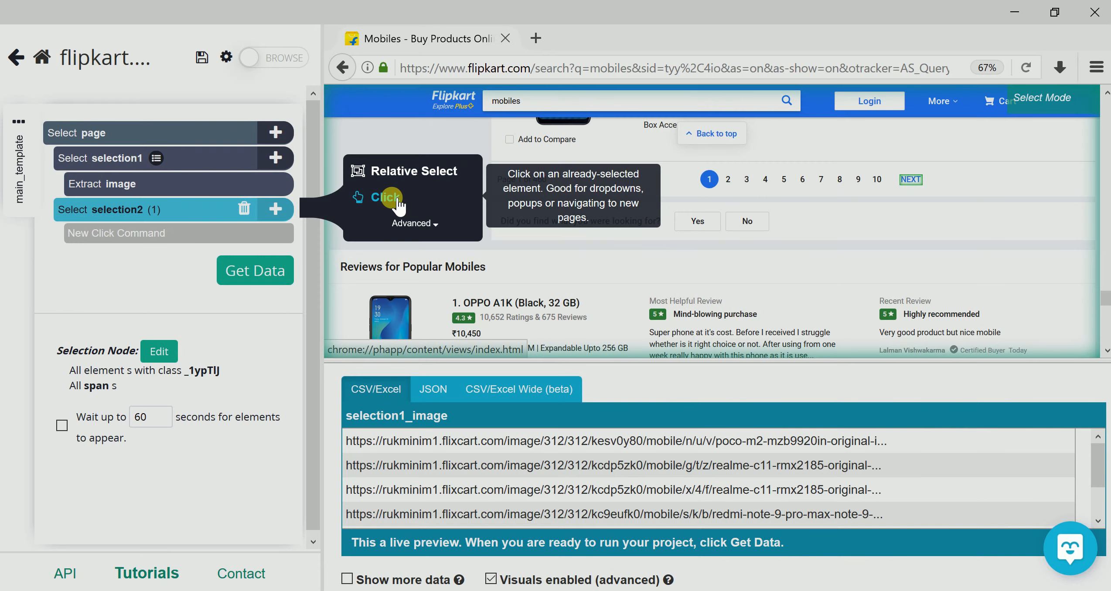
left_click(391, 196)
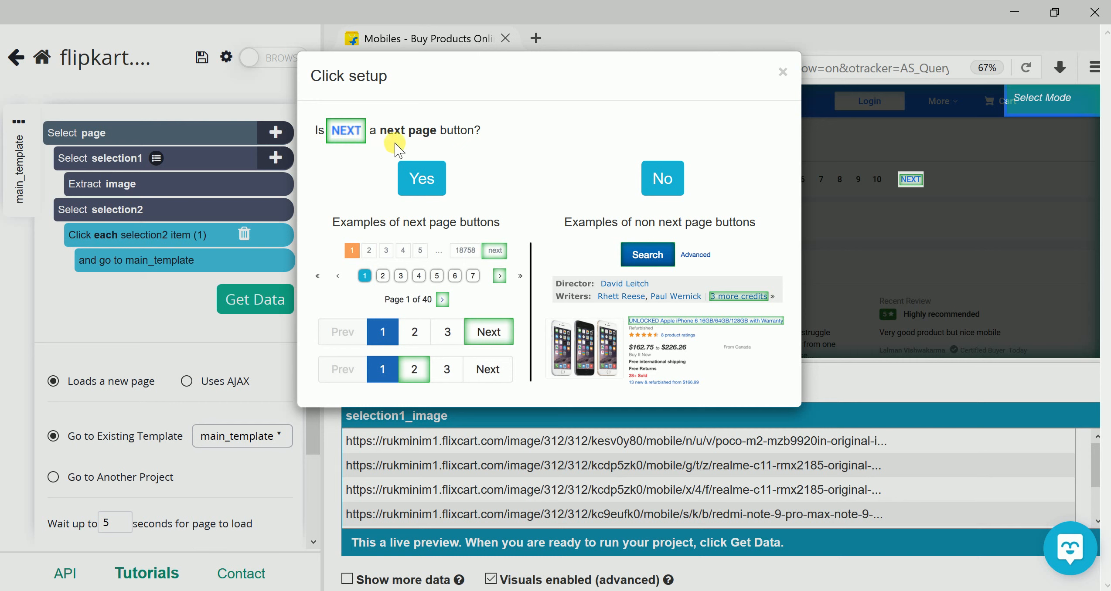
- Set up NEXT as a next page button that repeats the current template 2 more times
left_click(430, 173)
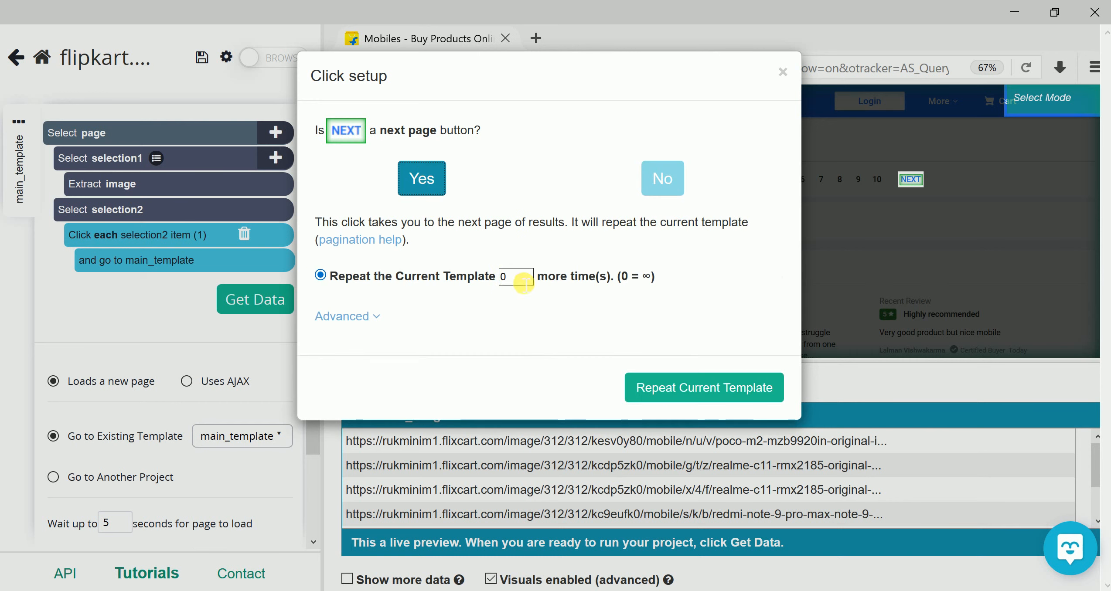
left_click(524, 281)
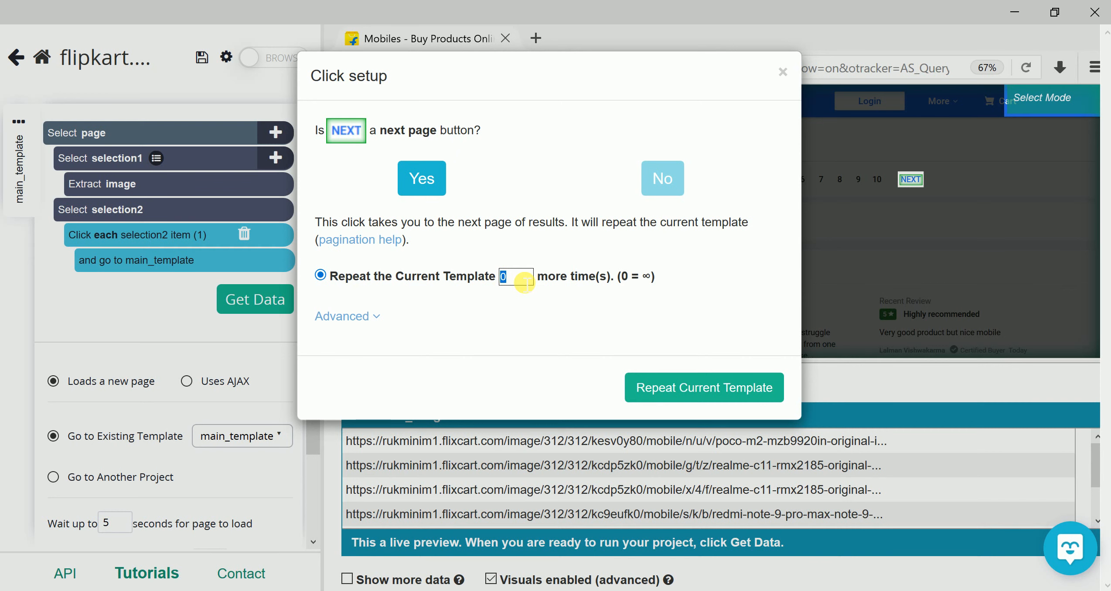
type("2")
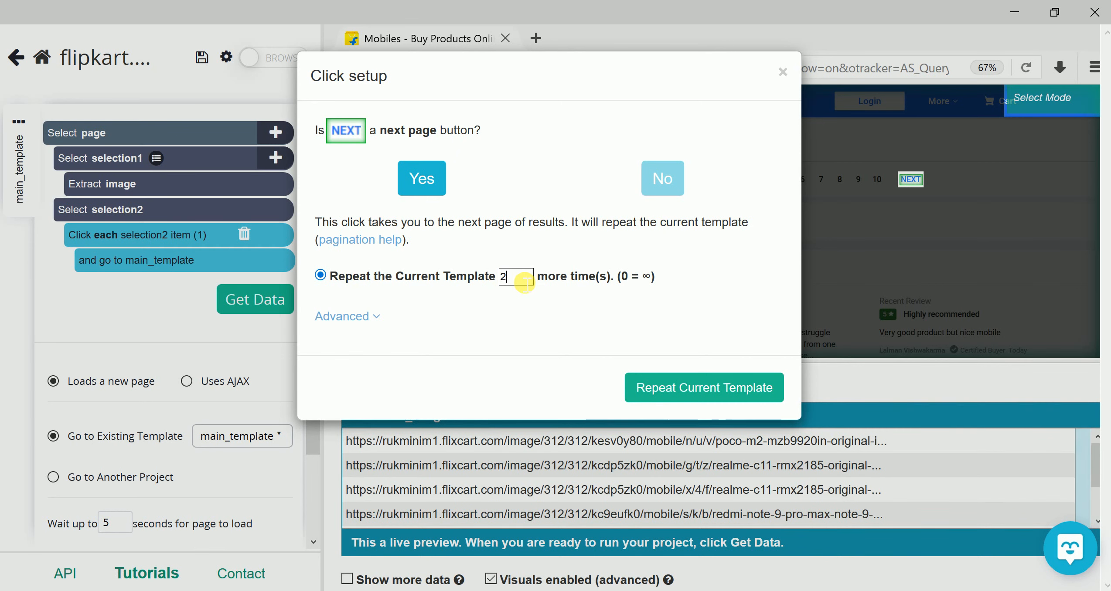
left_click(698, 398)
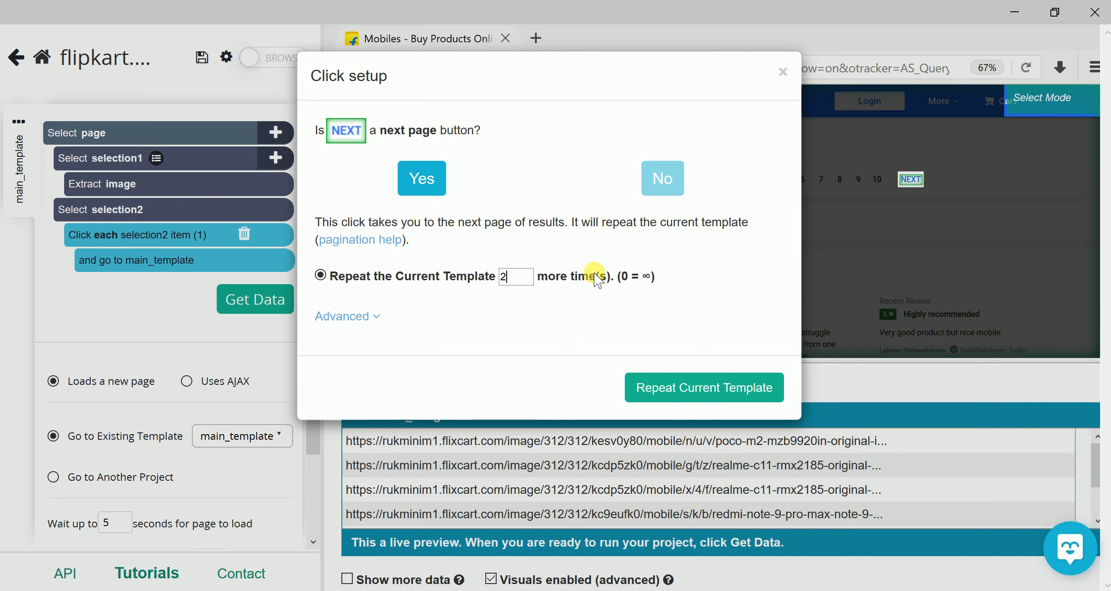
left_click(691, 392)
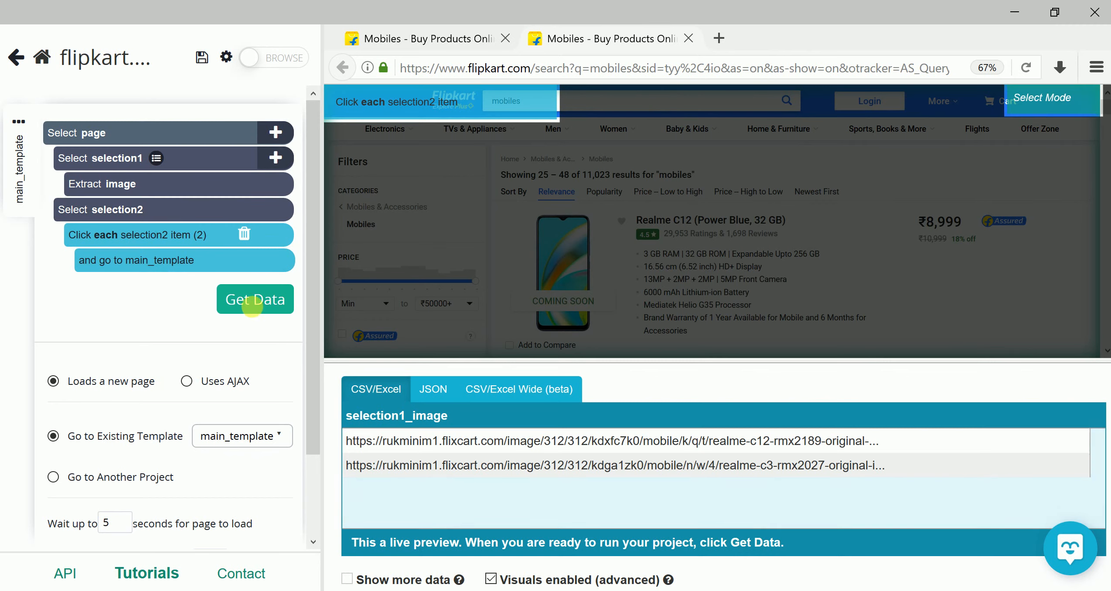
- Get the project's data by starting a full run of the flipkart.com Project
left_click(261, 311)
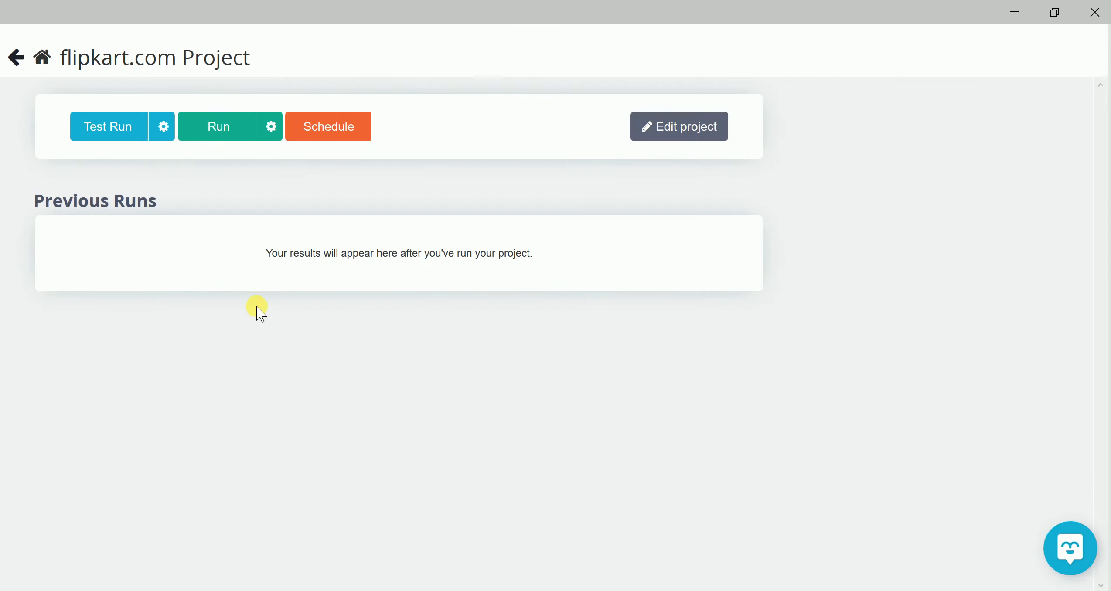
left_click(224, 127)
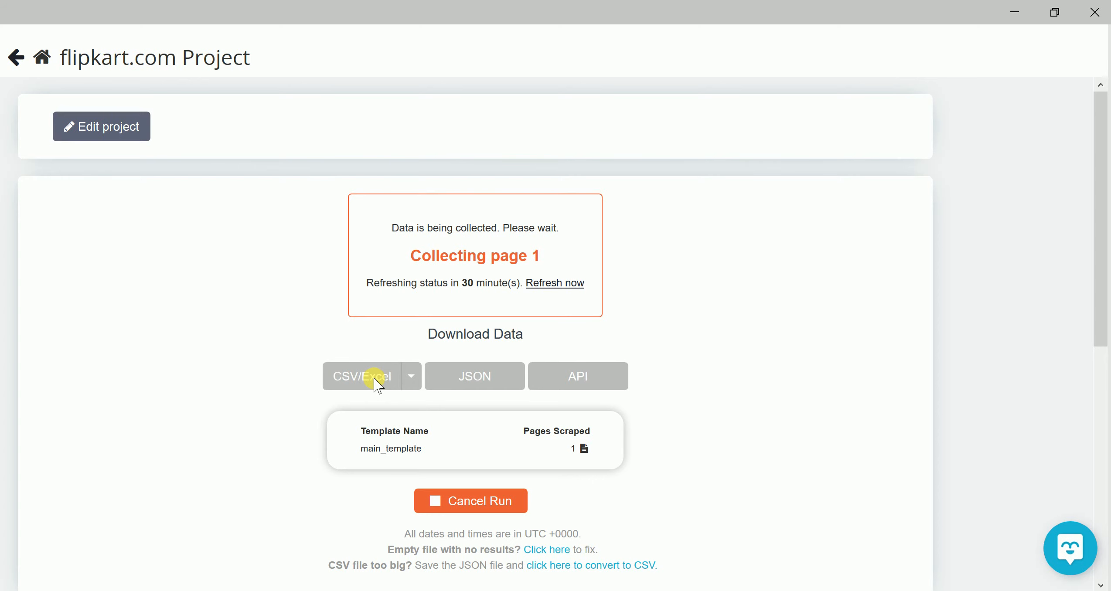
- Open the run_results file from the desktop in Excel and copy the first two Mobile_image links, cells A2:A3
left_click(1016, 14)
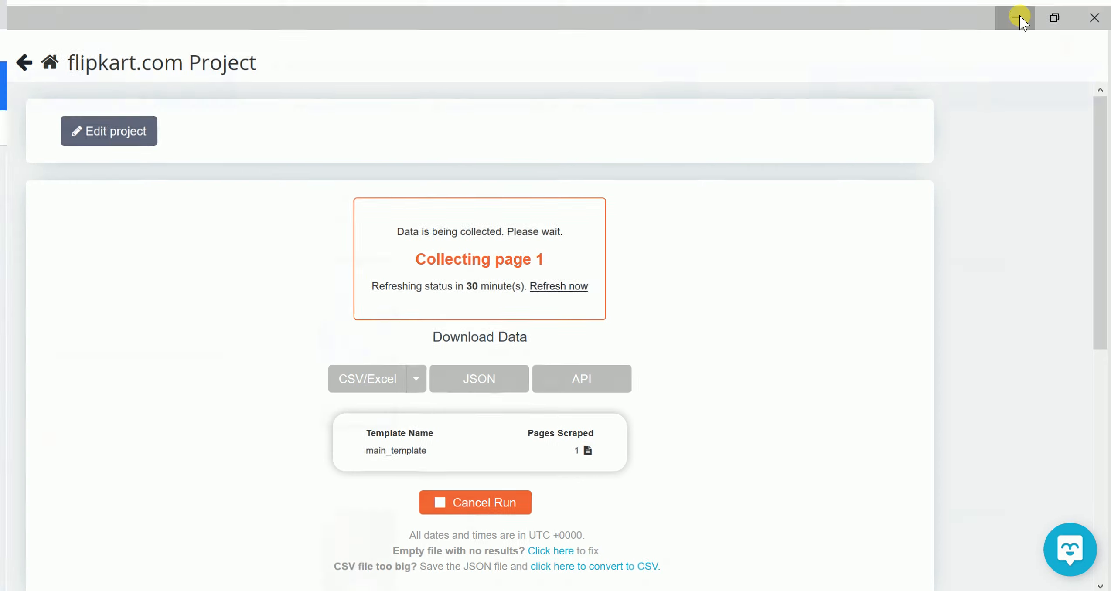
left_click(1017, 14)
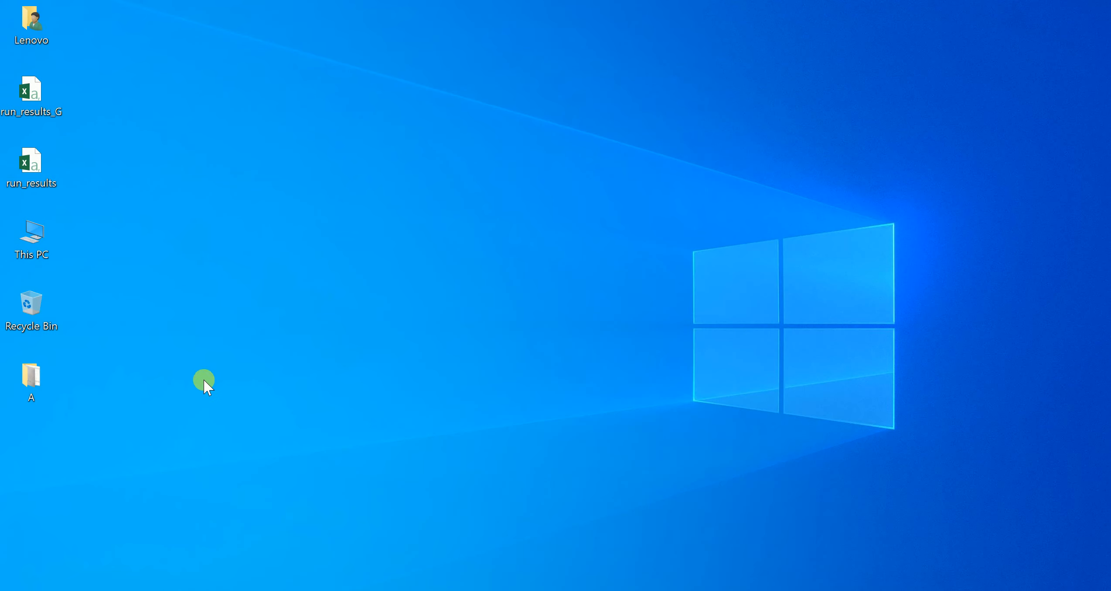
double_click(54, 176)
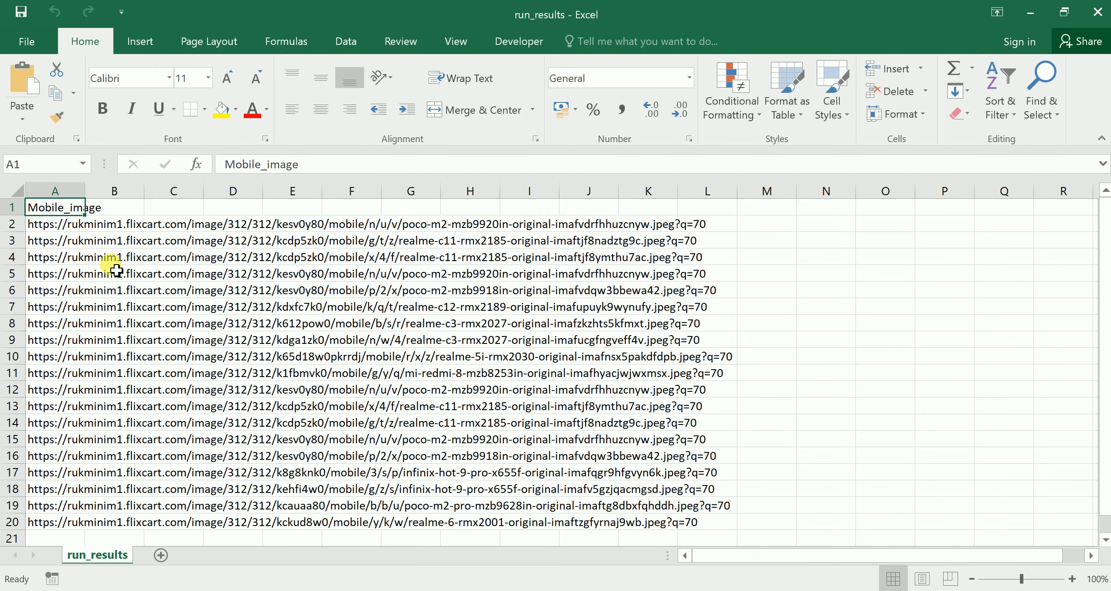
left_click_drag(58, 224, 62, 249)
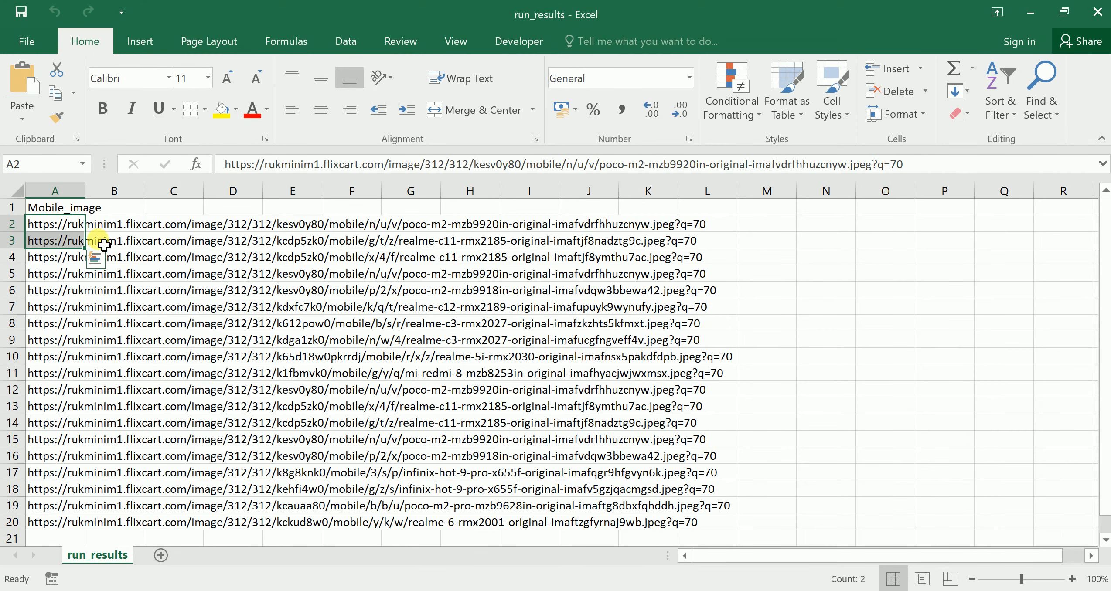
key("ctrl+c")
- Switch to Chrome, replace the Downloads tab with a new tab and download the two copied image links using Tab Save
key("alt+Tab")
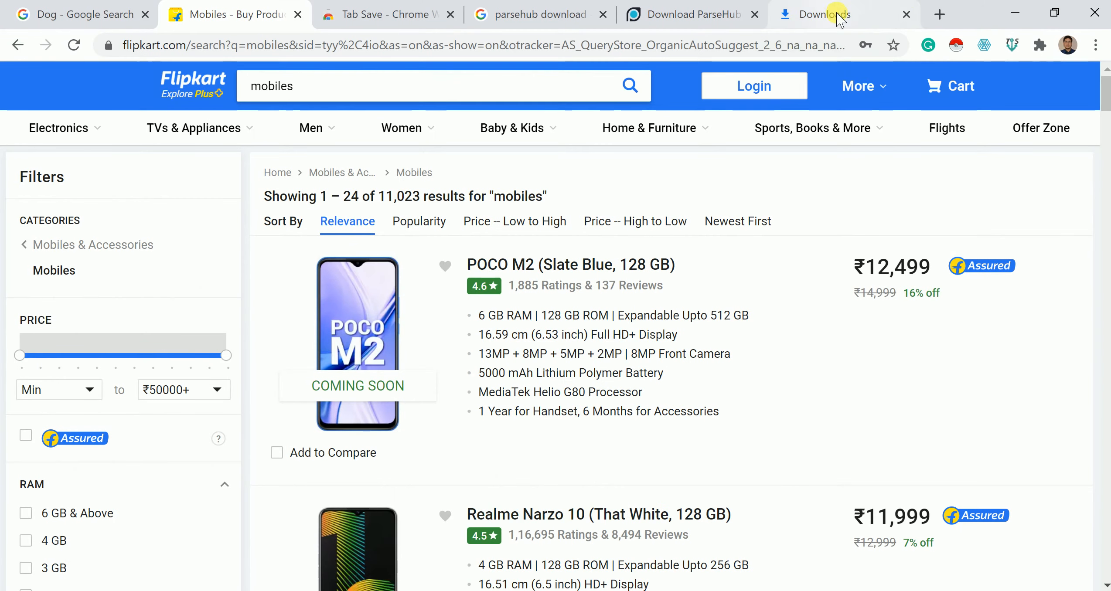
left_click(906, 15)
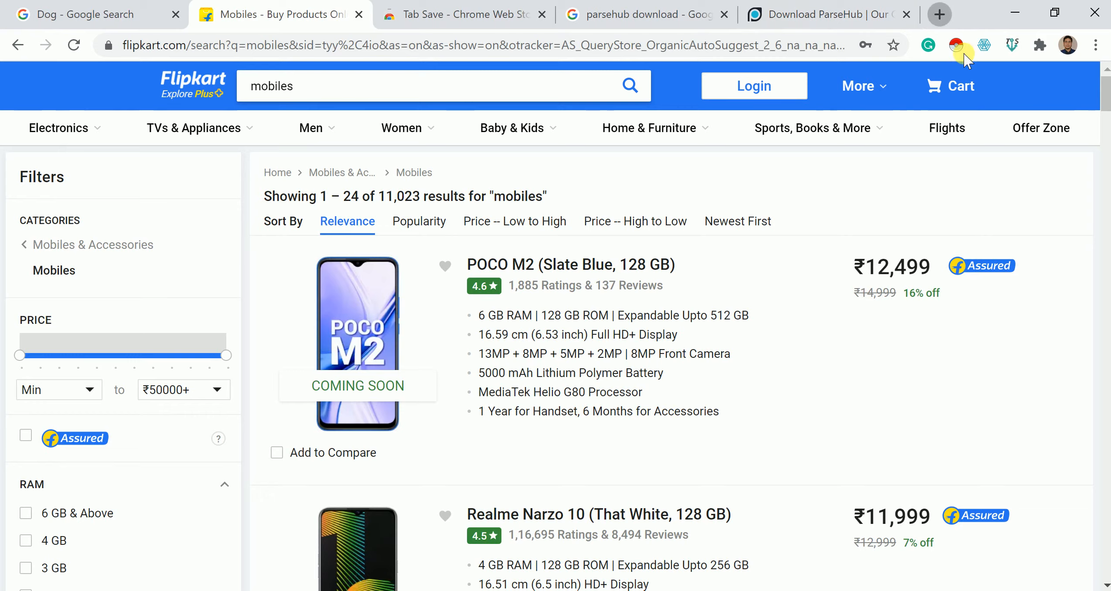
left_click(938, 14)
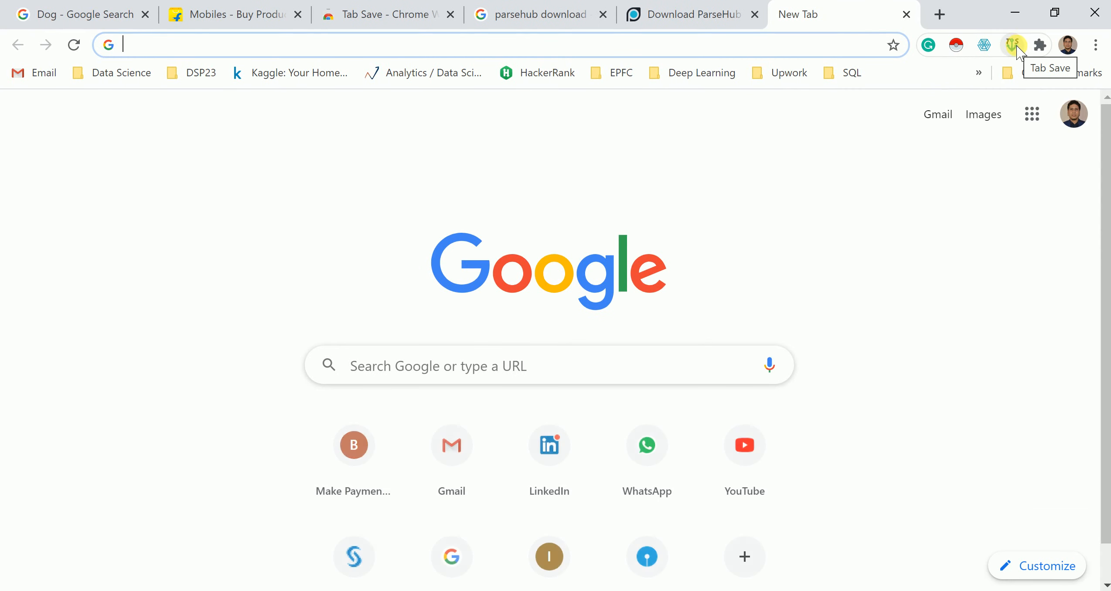
left_click(1014, 45)
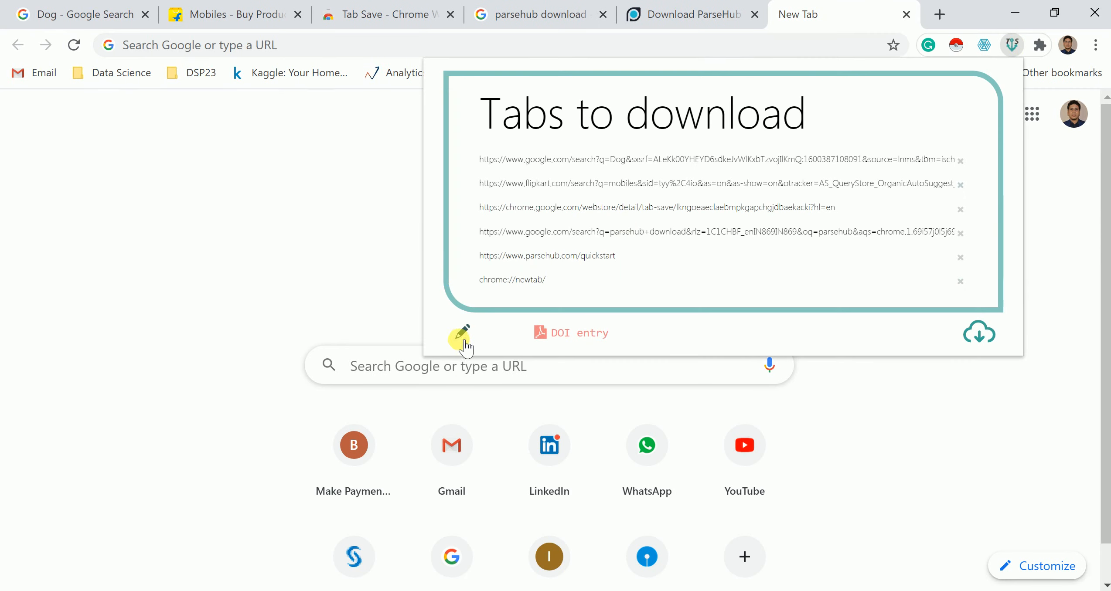
left_click(463, 332)
left_click(588, 216)
key("ctrl+v")
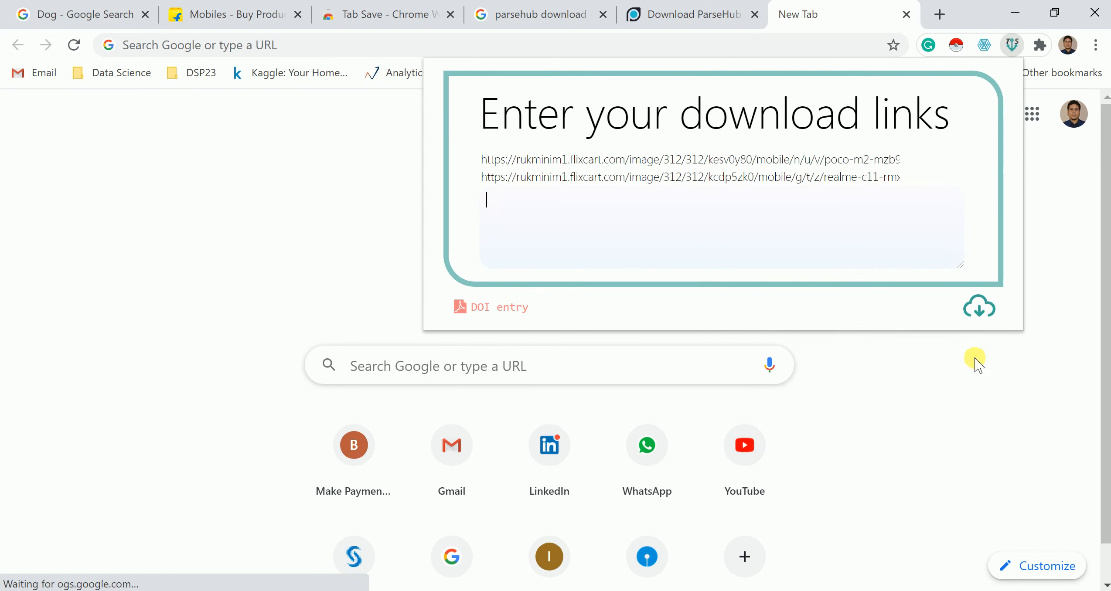
left_click(981, 310)
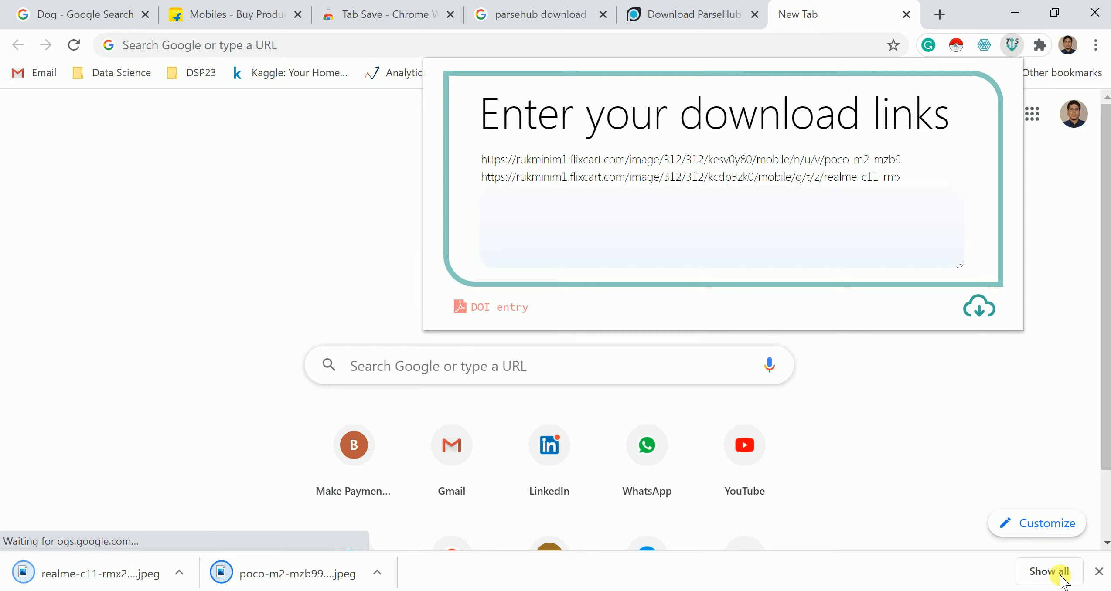
- Locate the downloaded files in the Downloads folder and view the realme-c11 and poco-m2 images
left_click(1051, 572)
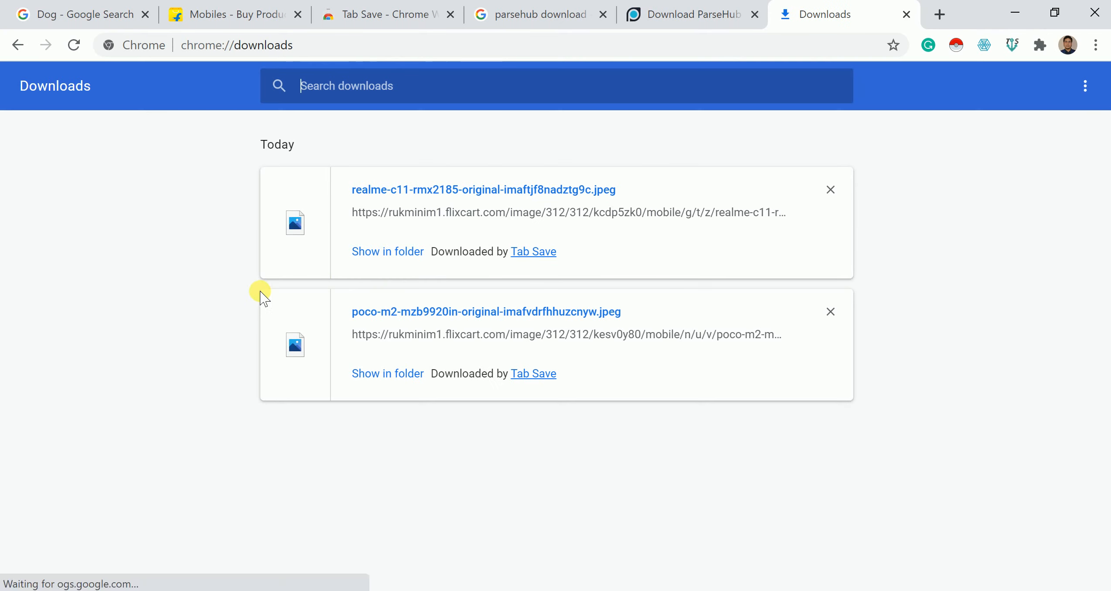
left_click(388, 252)
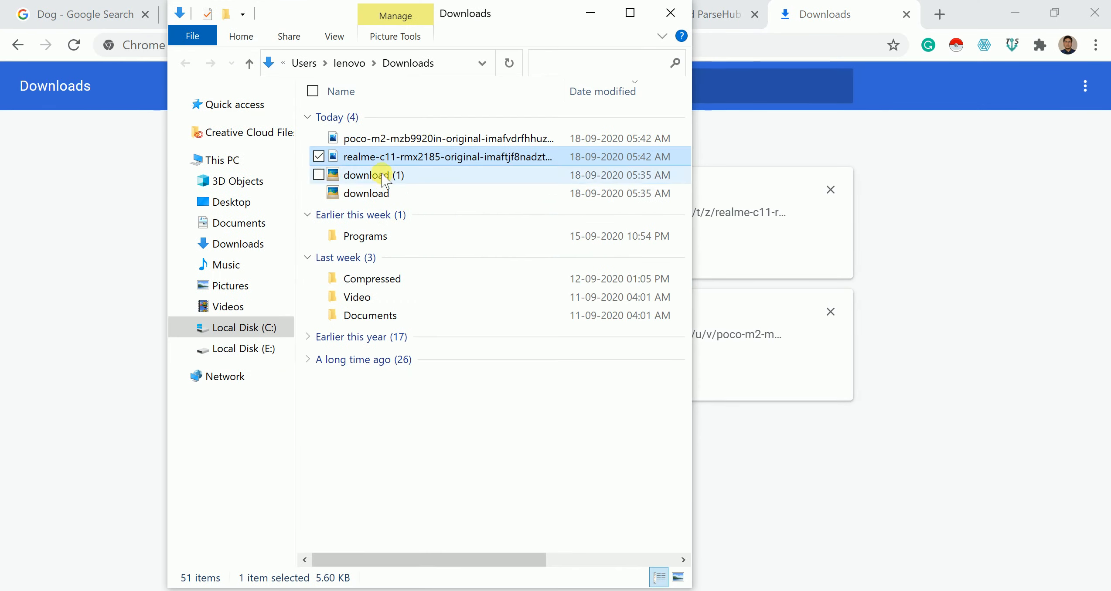
double_click(382, 158)
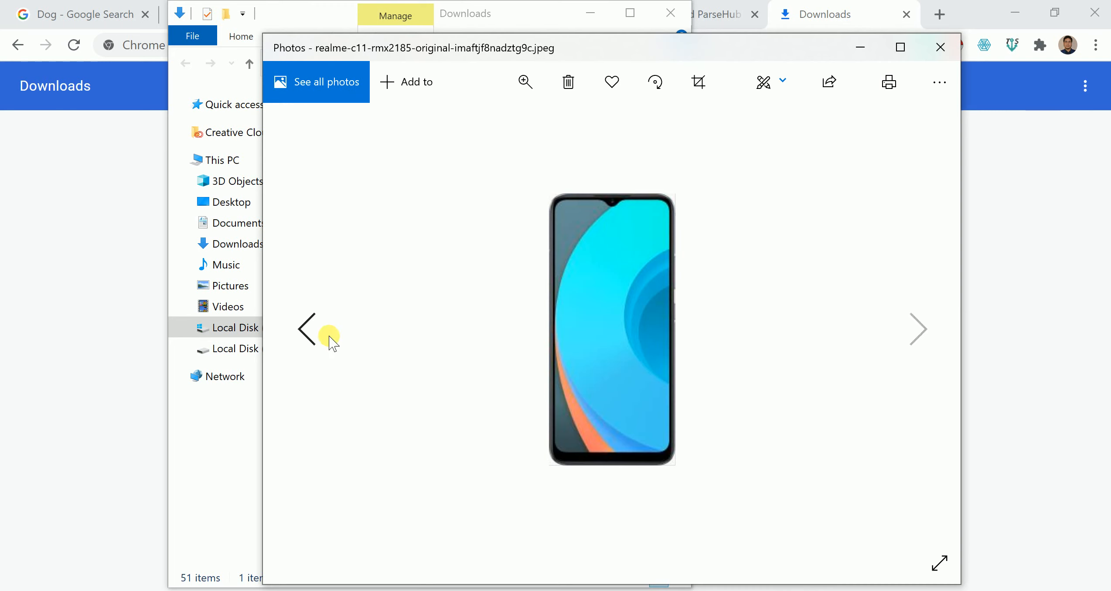
left_click(303, 333)
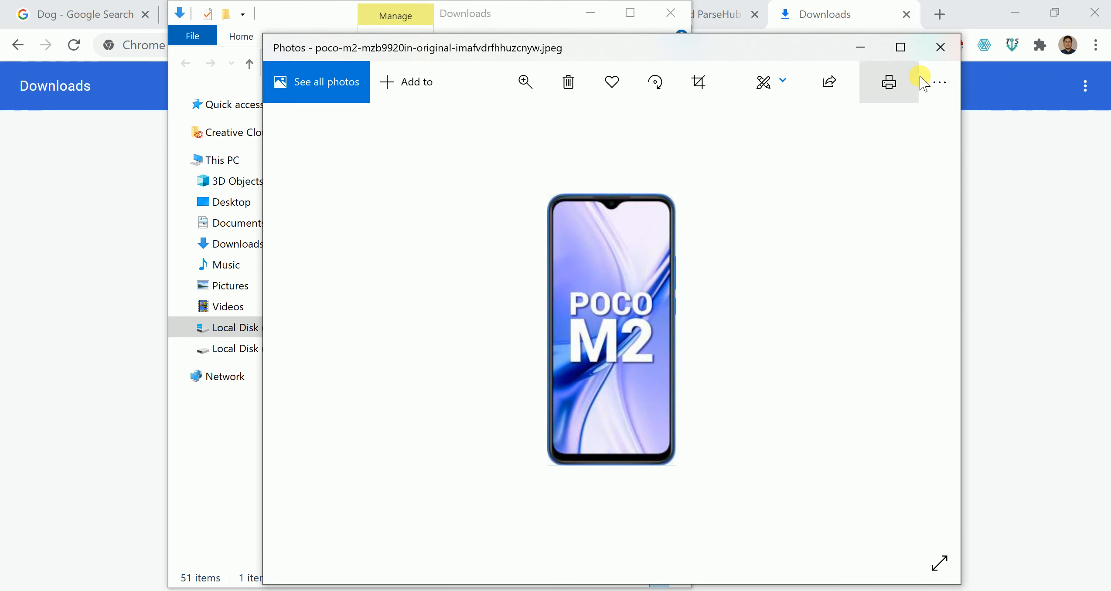
left_click(933, 52)
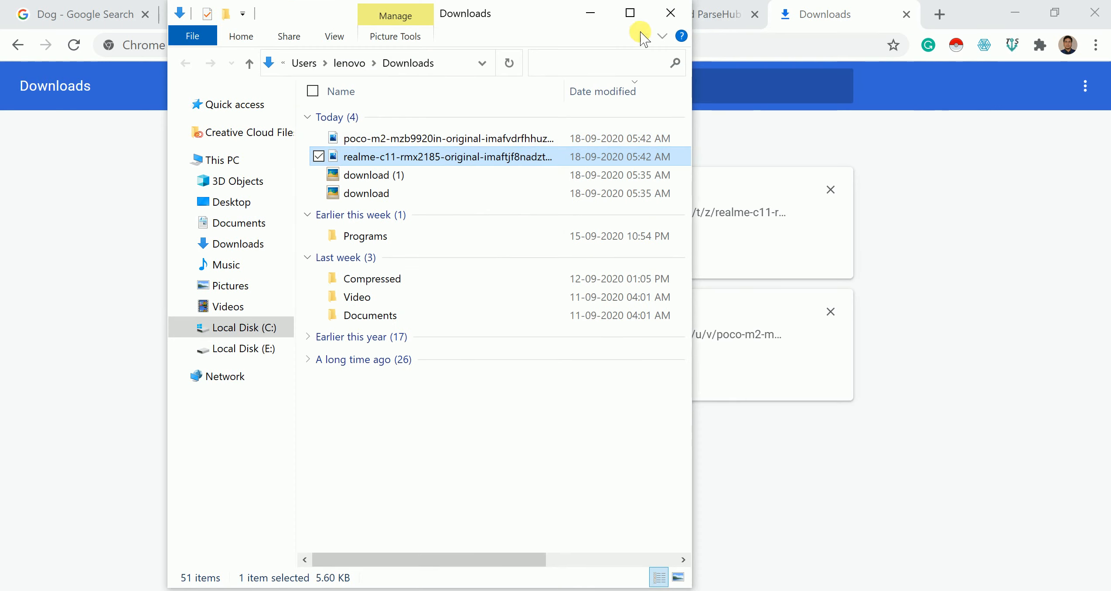
left_click(671, 13)
- Remove the realme-c11 entry from Chrome's download list and close the Downloads tab
left_click(831, 190)
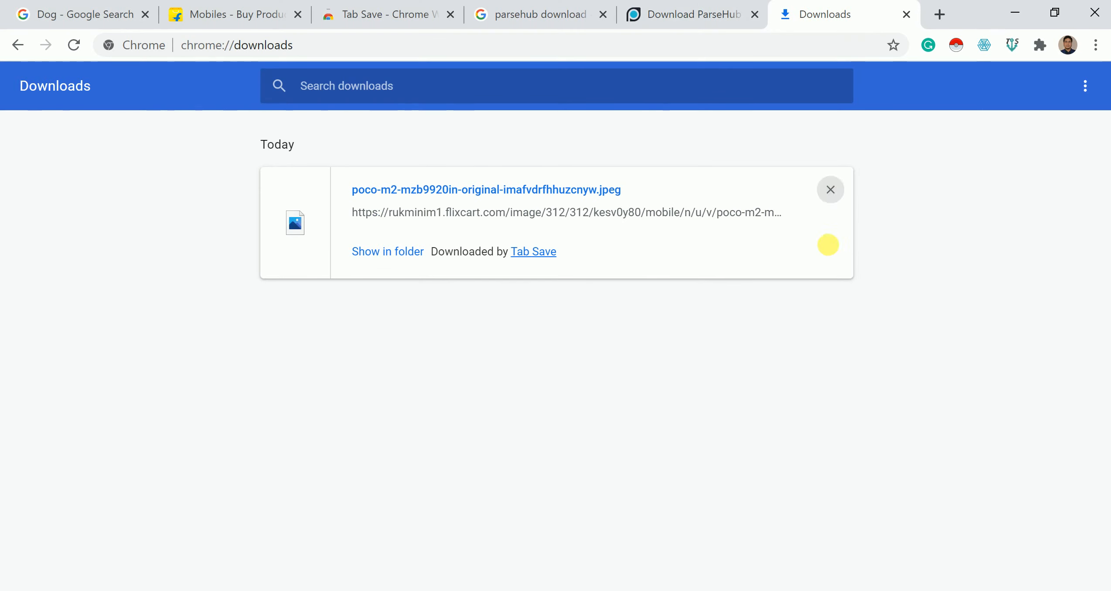
left_click(906, 15)
- Minimize Chrome and both Excel workbooks to return to ParseHub, and cancel the running flipkart.com Project run
left_click(1015, 12)
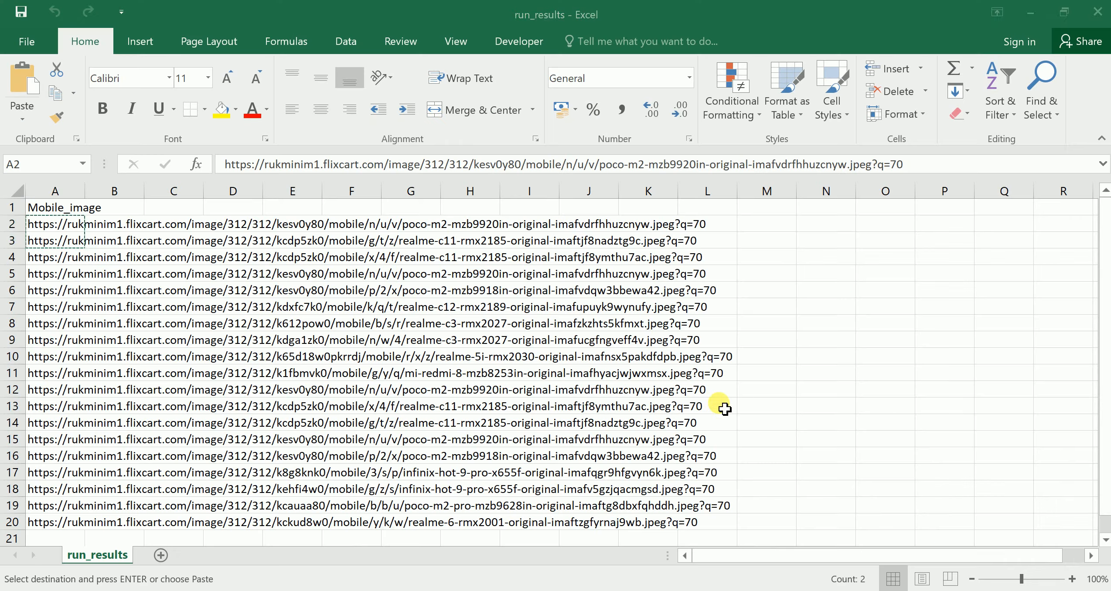
left_click(1031, 12)
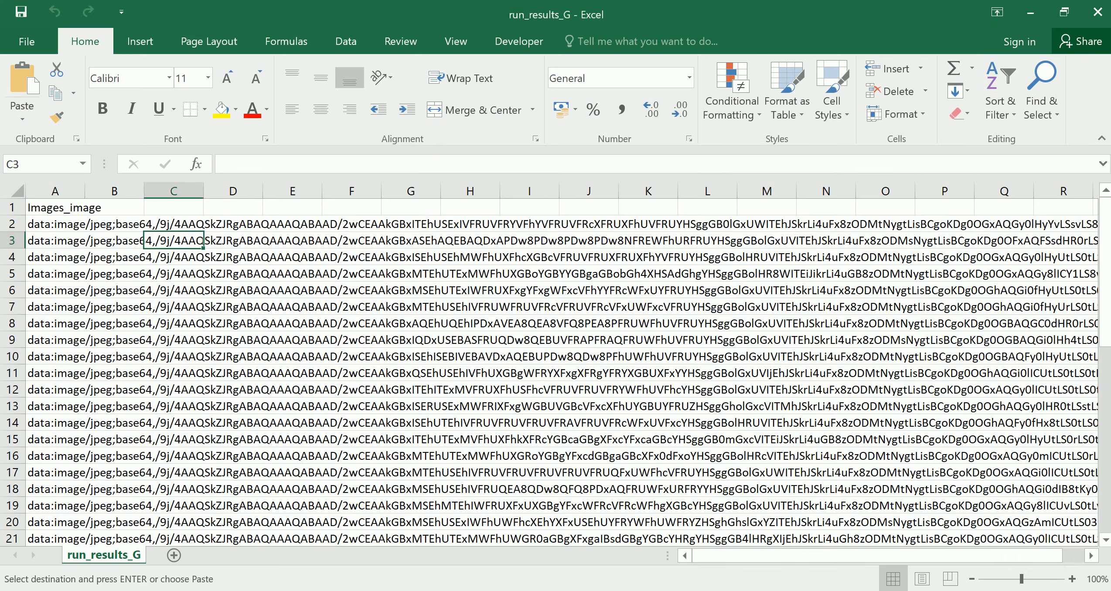
left_click(1031, 12)
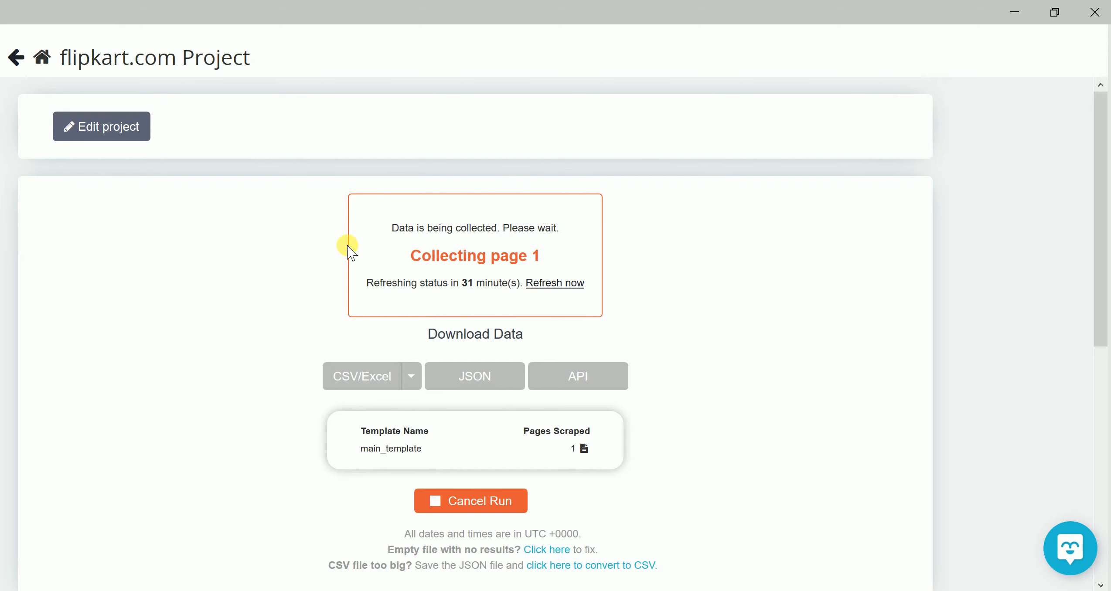
left_click(488, 508)
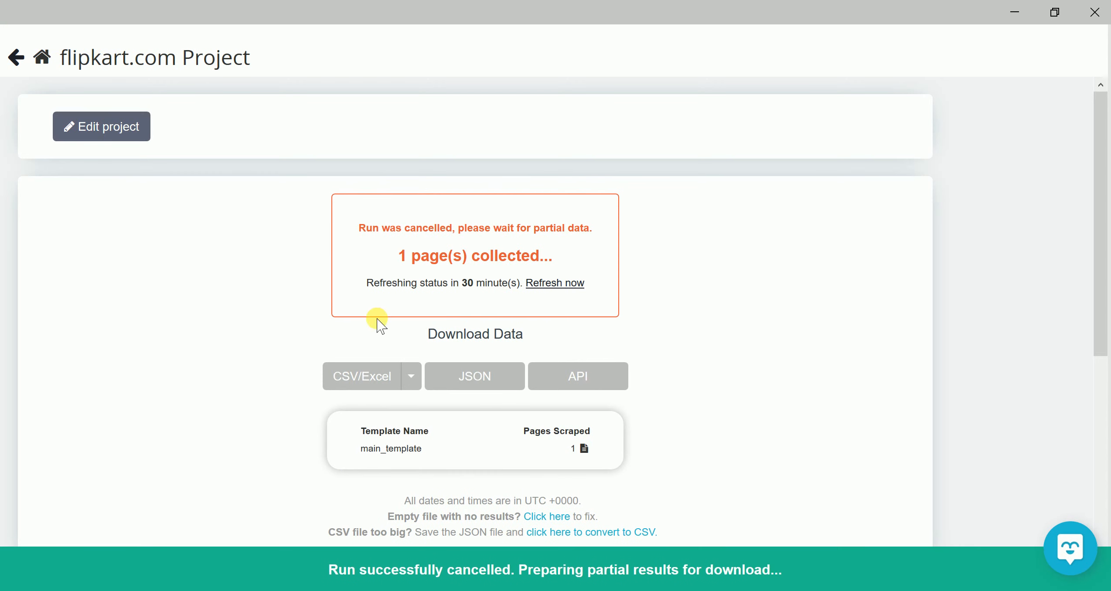
- Return to the flipkart.com project editor and look at the second page of mobile results
left_click(15, 58)
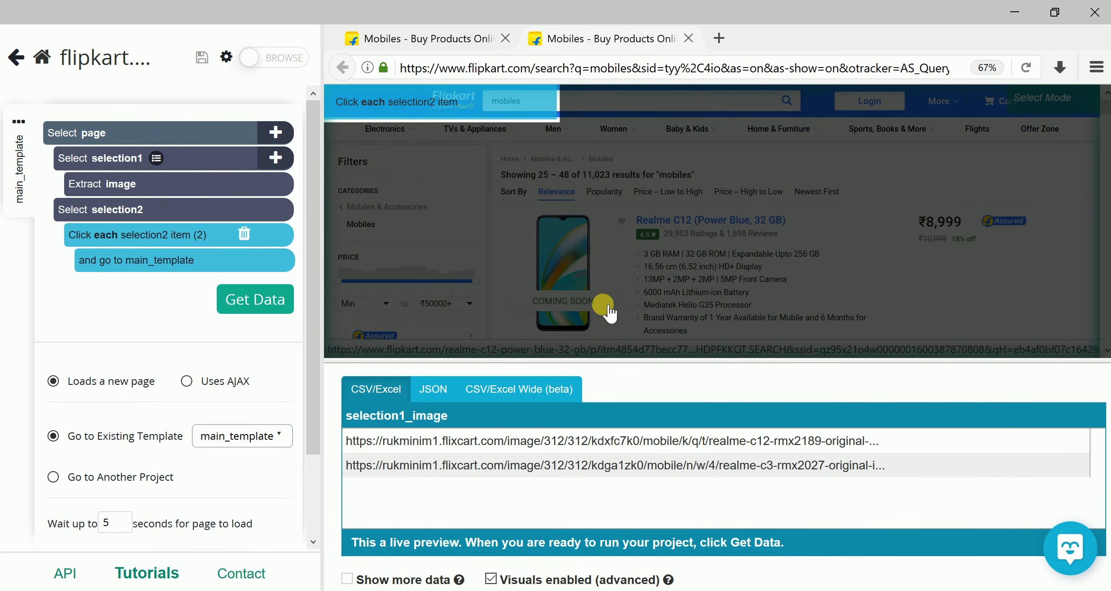
scroll(610, 310, "down", 2)
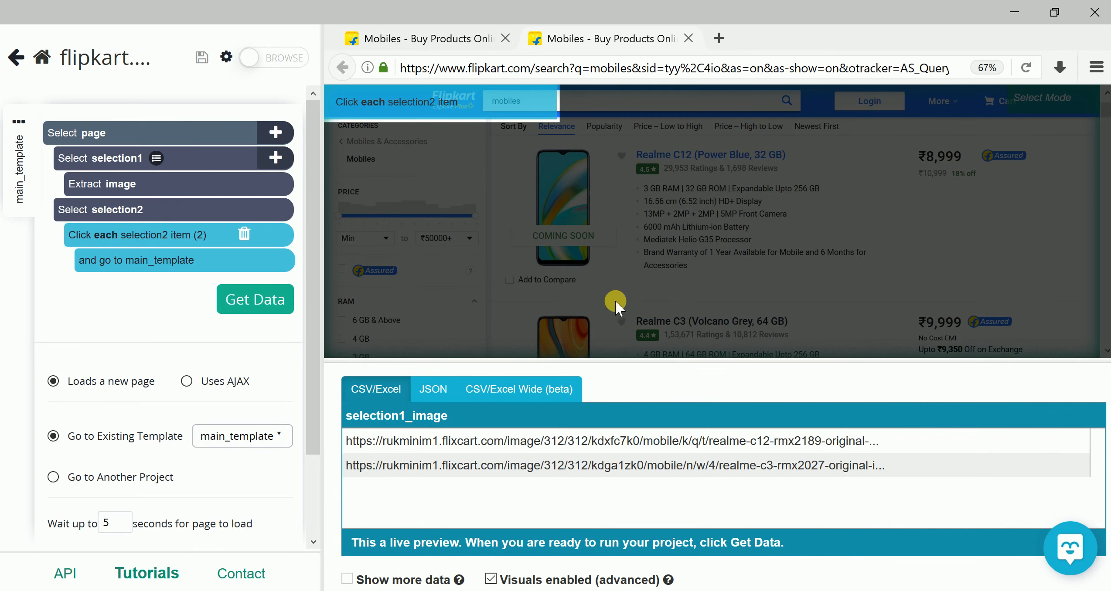